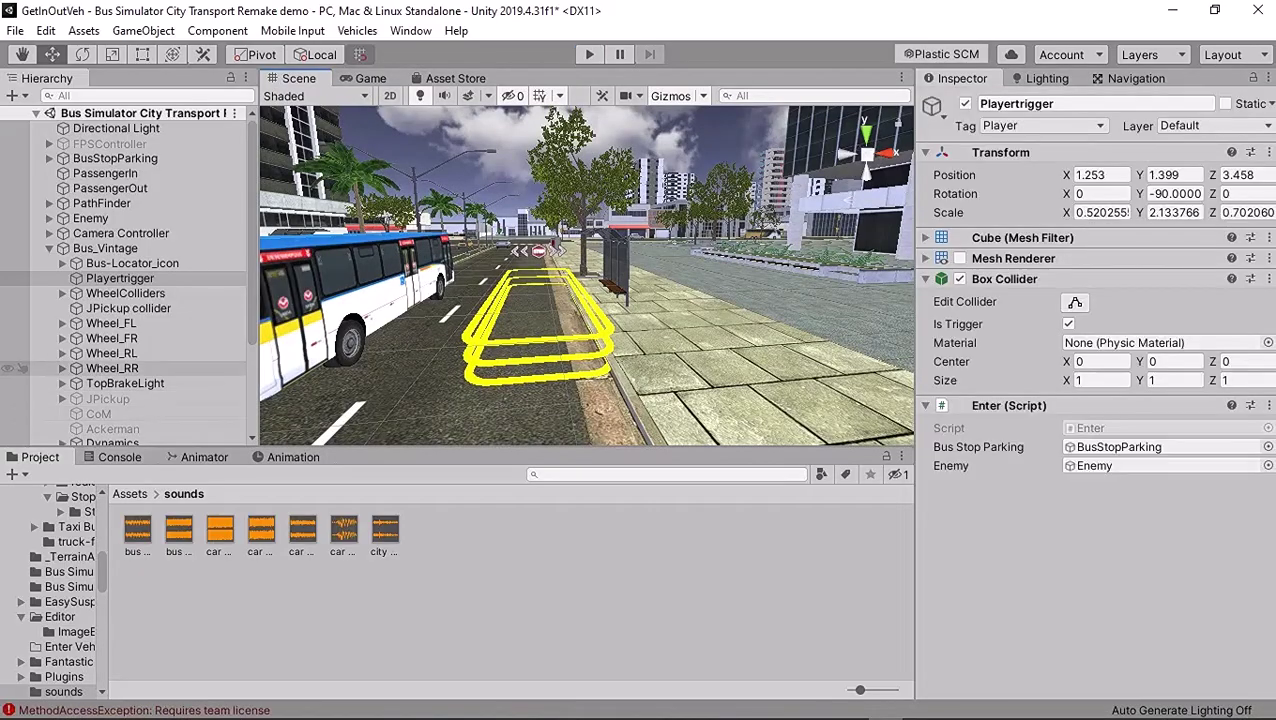
- Frame the Playertrigger object of Bus_Vintage in the scene and view it beside the bus
{"action": "left_click", "coordinate": [120, 279]}
{"action": "key", "text": "f"}
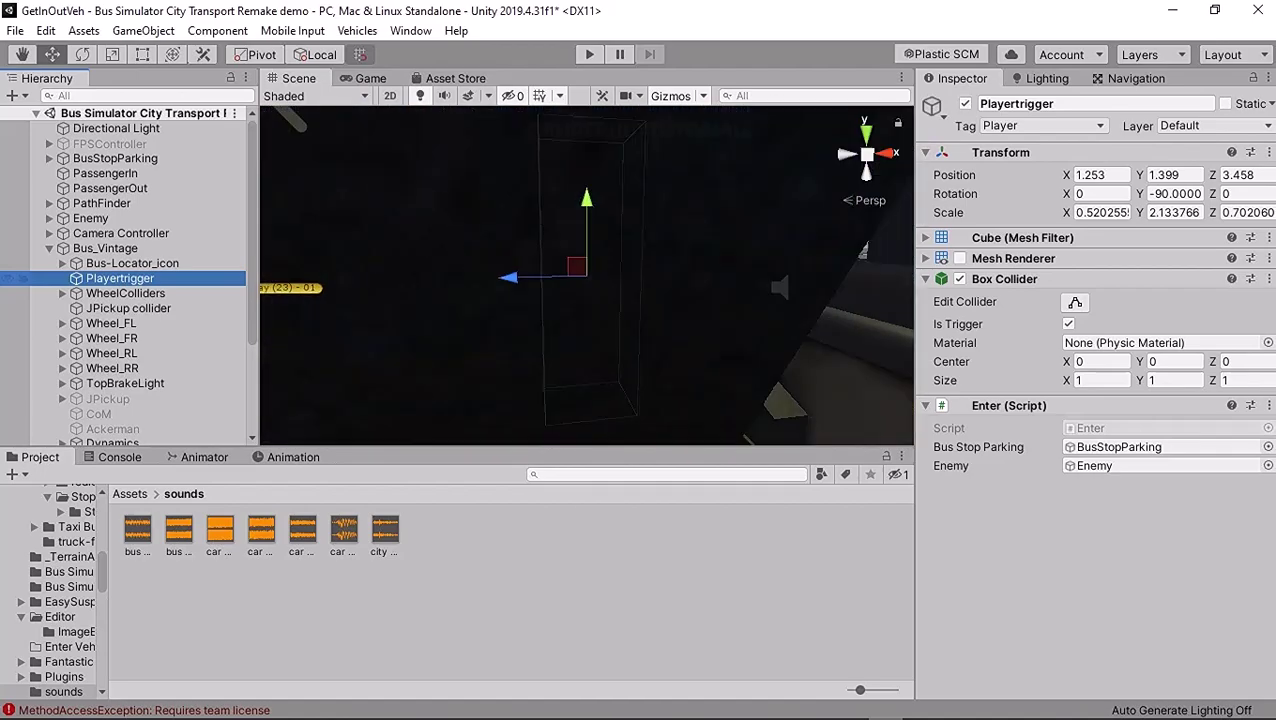
{"action": "scroll", "coordinate": [612, 266], "scroll_direction": "down", "scroll_amount": 3}
{"action": "middle_click_drag", "start_coordinate": [612, 266], "coordinate": [584, 299]}
{"action": "scroll", "coordinate": [502, 267], "scroll_direction": "up", "scroll_amount": 2}
- Play-test driving the bus, switch from the driver's view to the outside camera, and exit play mode
{"action": "left_click", "coordinate": [589, 55]}
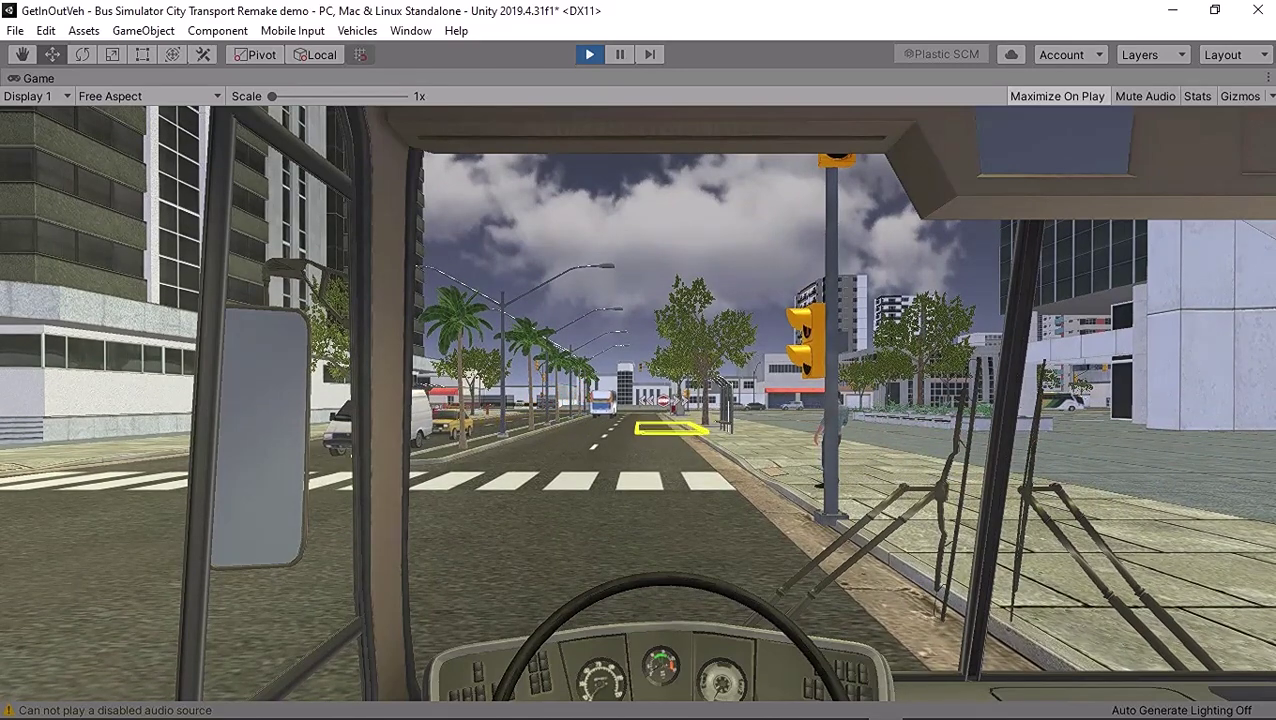
{"action": "key", "text": "w"}
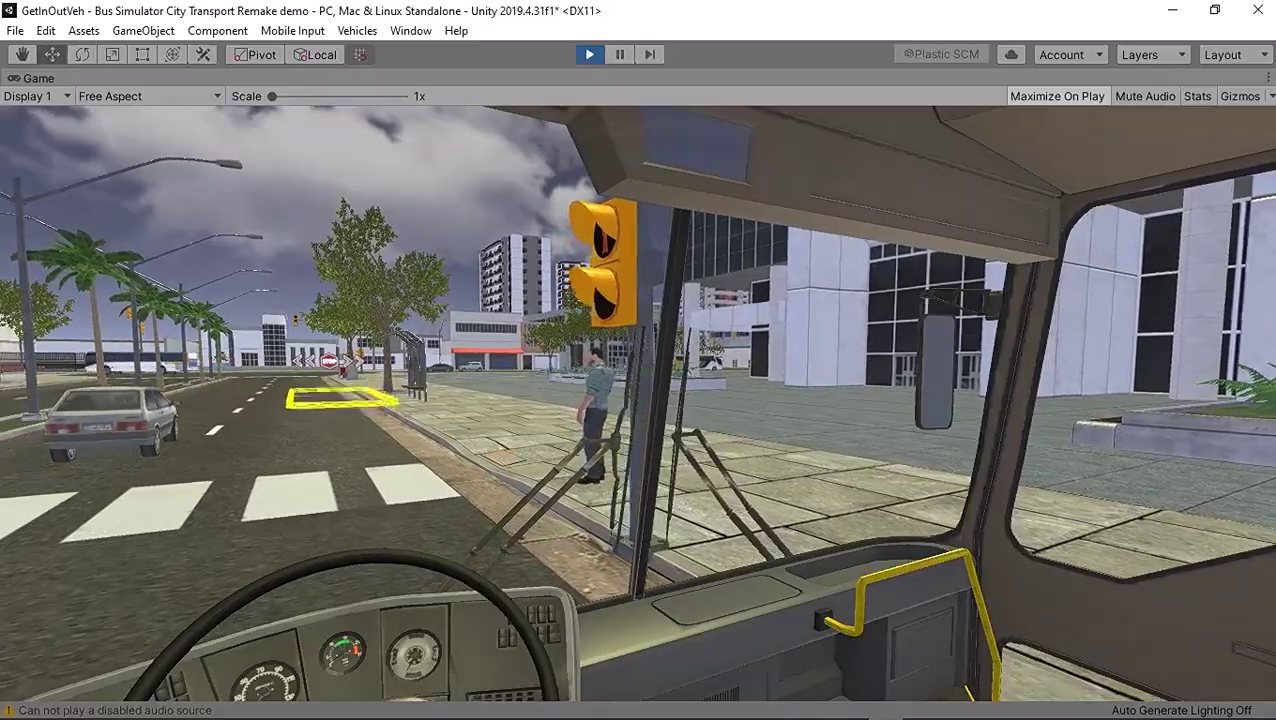
{"action": "key", "text": "c"}
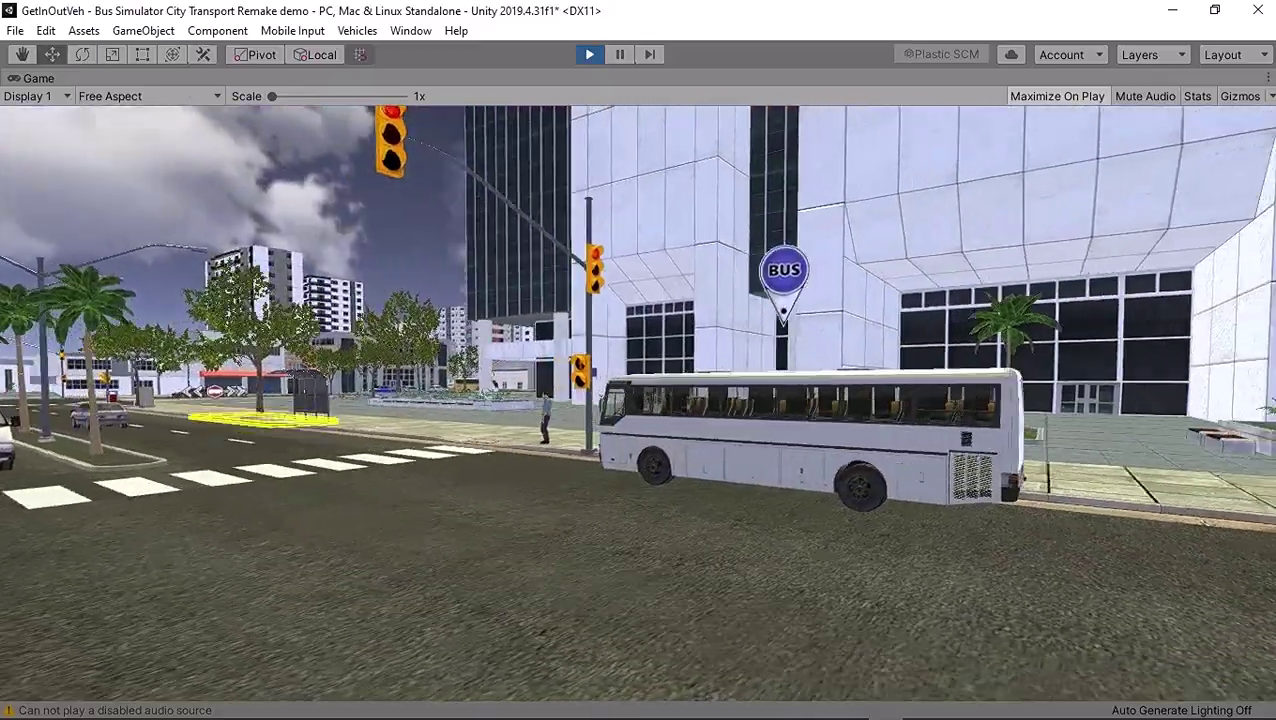
{"action": "scroll", "coordinate": [638, 403], "scroll_direction": "up", "scroll_amount": 3}
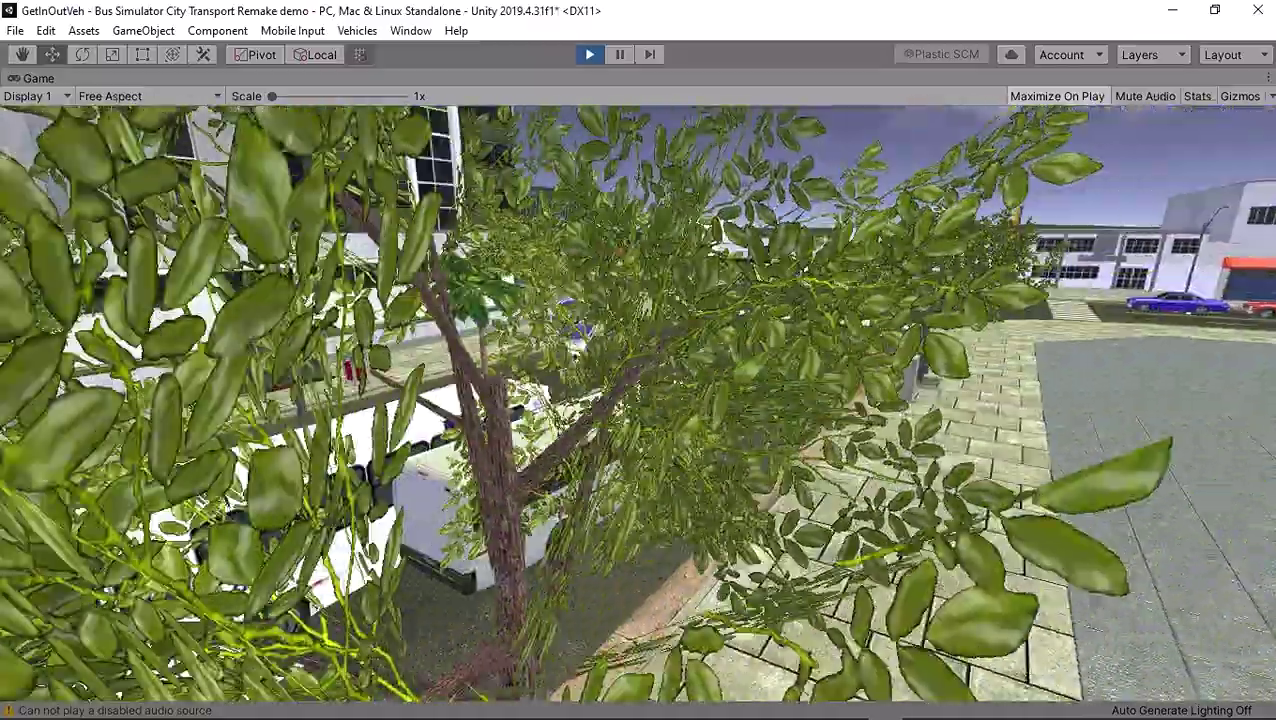
{"action": "key", "text": "super"}
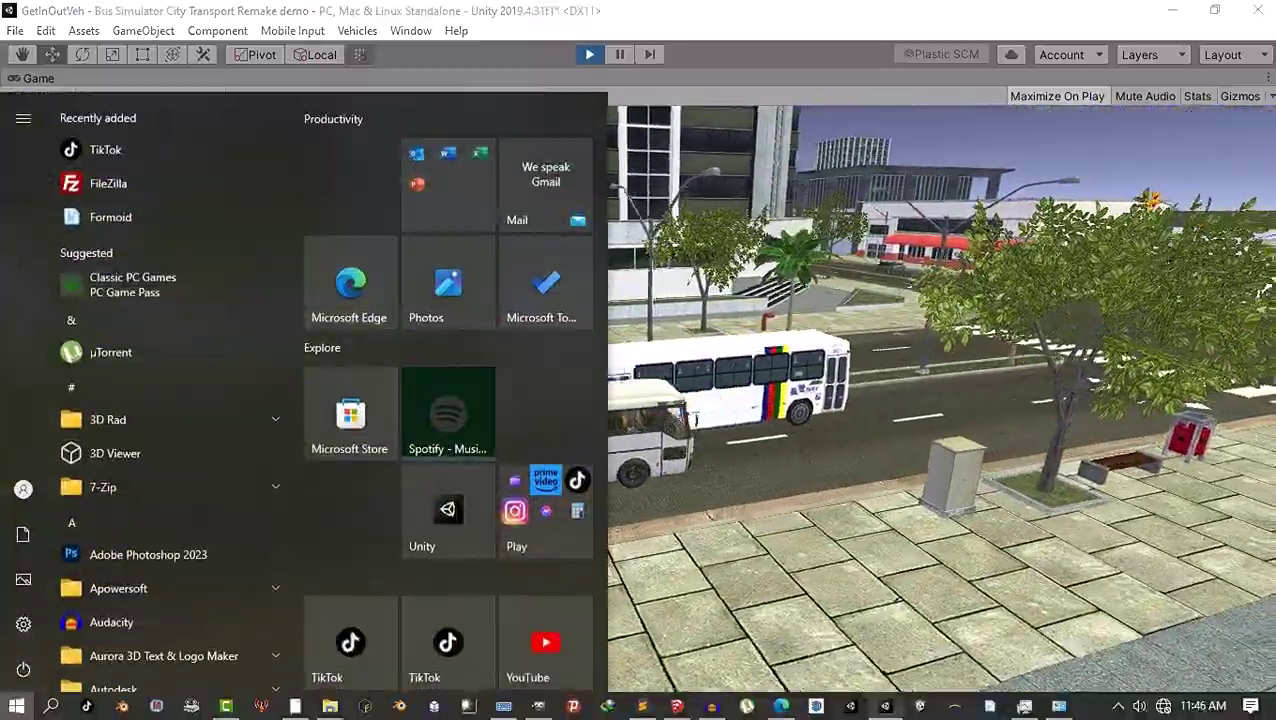
{"action": "key", "text": "super"}
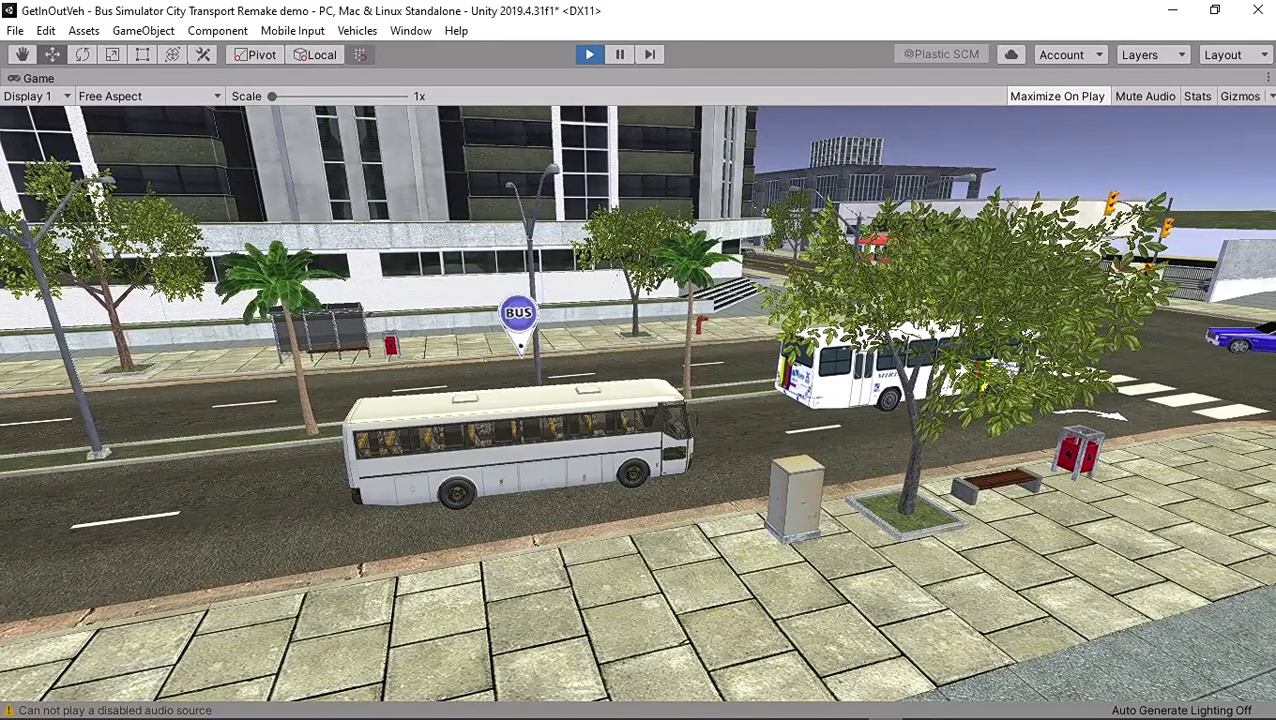
{"action": "key", "text": "ctrl+p"}
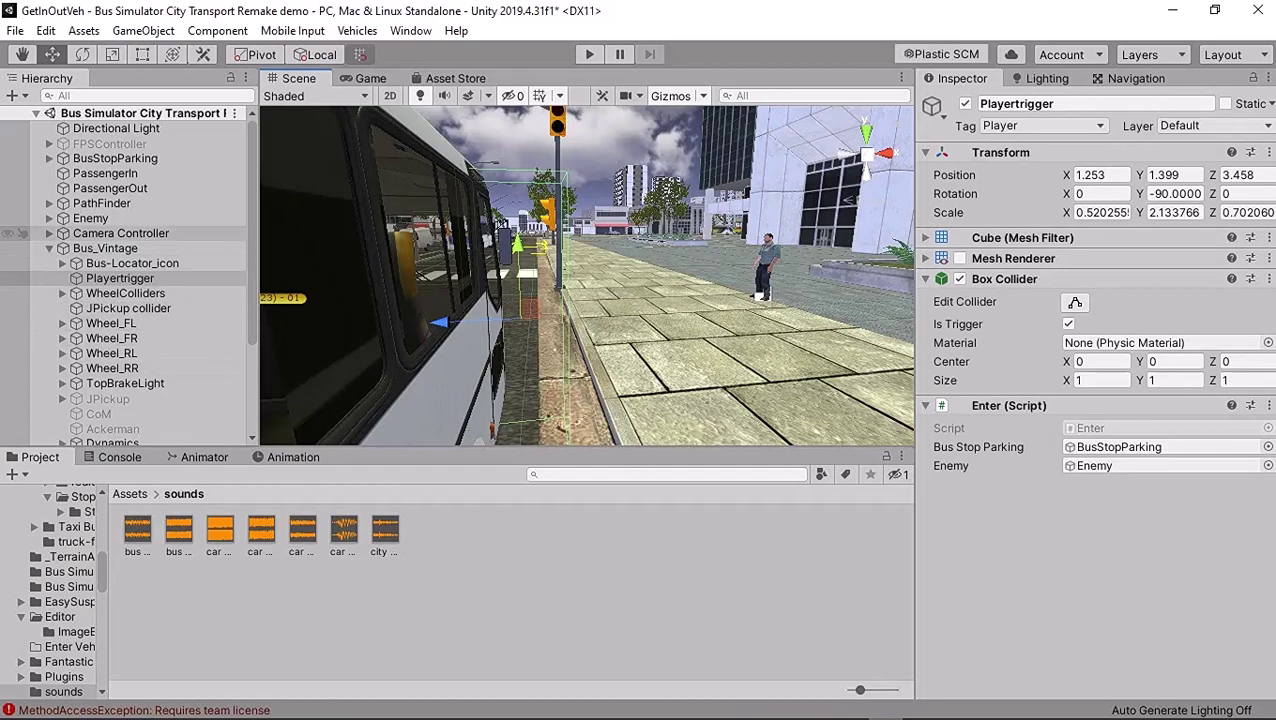
- Frame Bus-Locator_icon in the scene and examine its placement above the bus roof
{"action": "left_click", "coordinate": [130, 263]}
{"action": "key", "text": "f"}
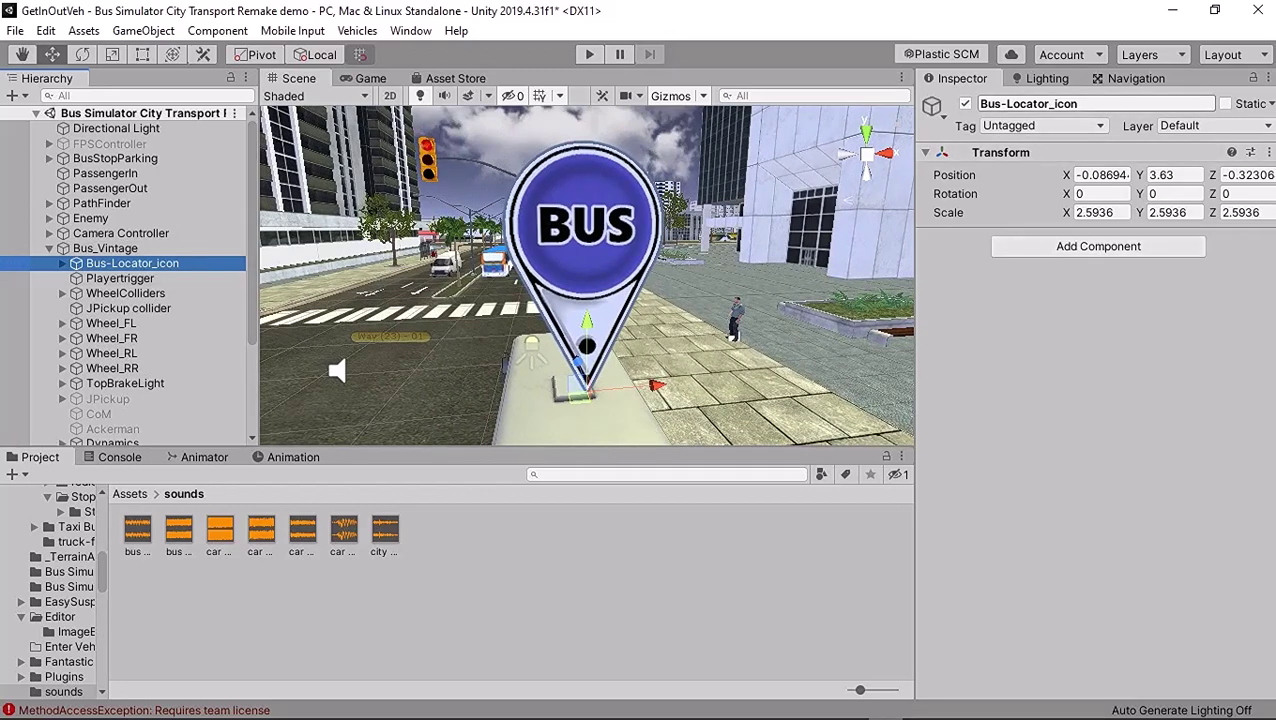
{"action": "right_click", "coordinate": [1003, 153]}
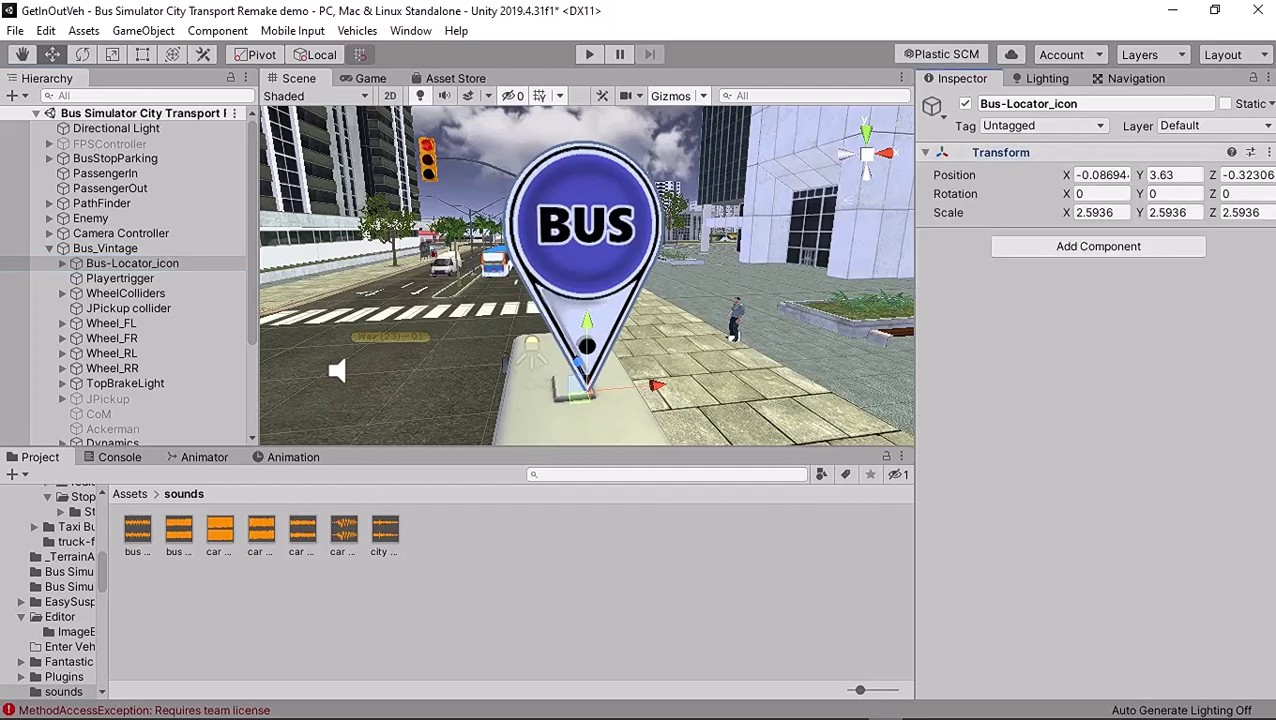
{"action": "scroll", "coordinate": [587, 275], "scroll_direction": "down", "scroll_amount": 12}
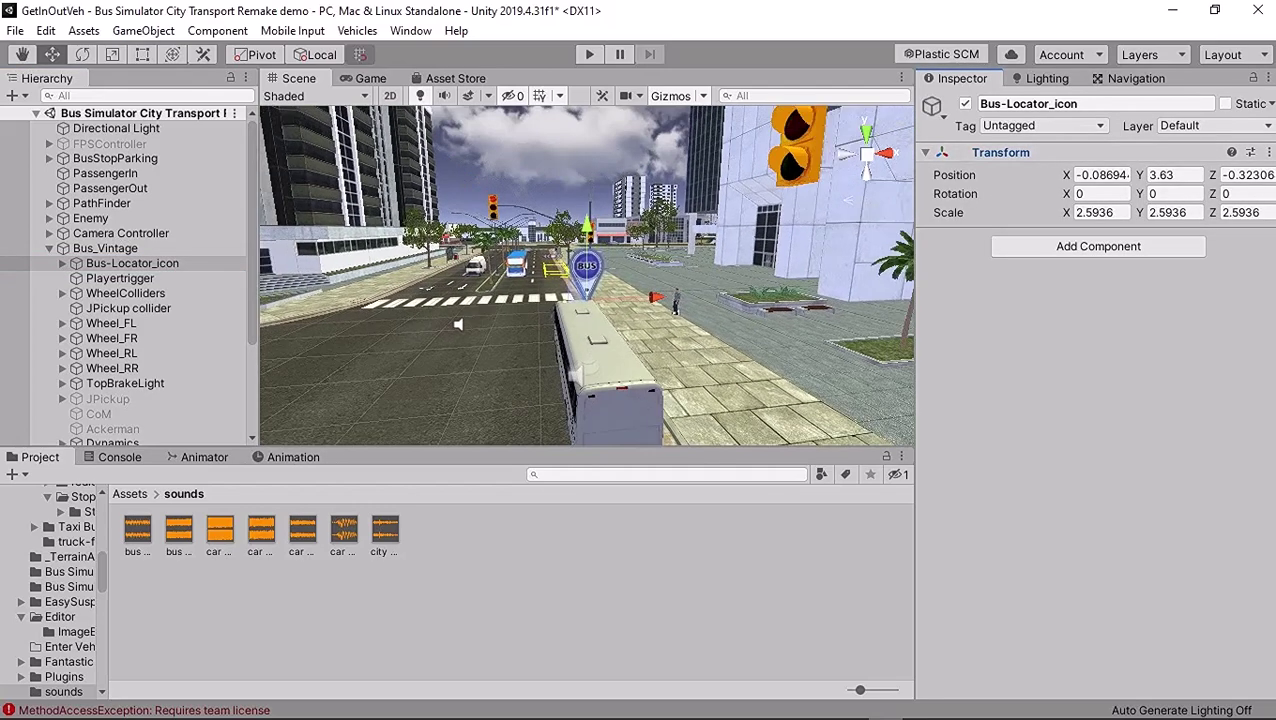
{"action": "scroll", "coordinate": [587, 275], "scroll_direction": "down", "scroll_amount": 5}
{"action": "scroll", "coordinate": [587, 275], "scroll_direction": "up", "scroll_amount": 7}
{"action": "scroll", "coordinate": [586, 275], "scroll_direction": "up", "scroll_amount": 3}
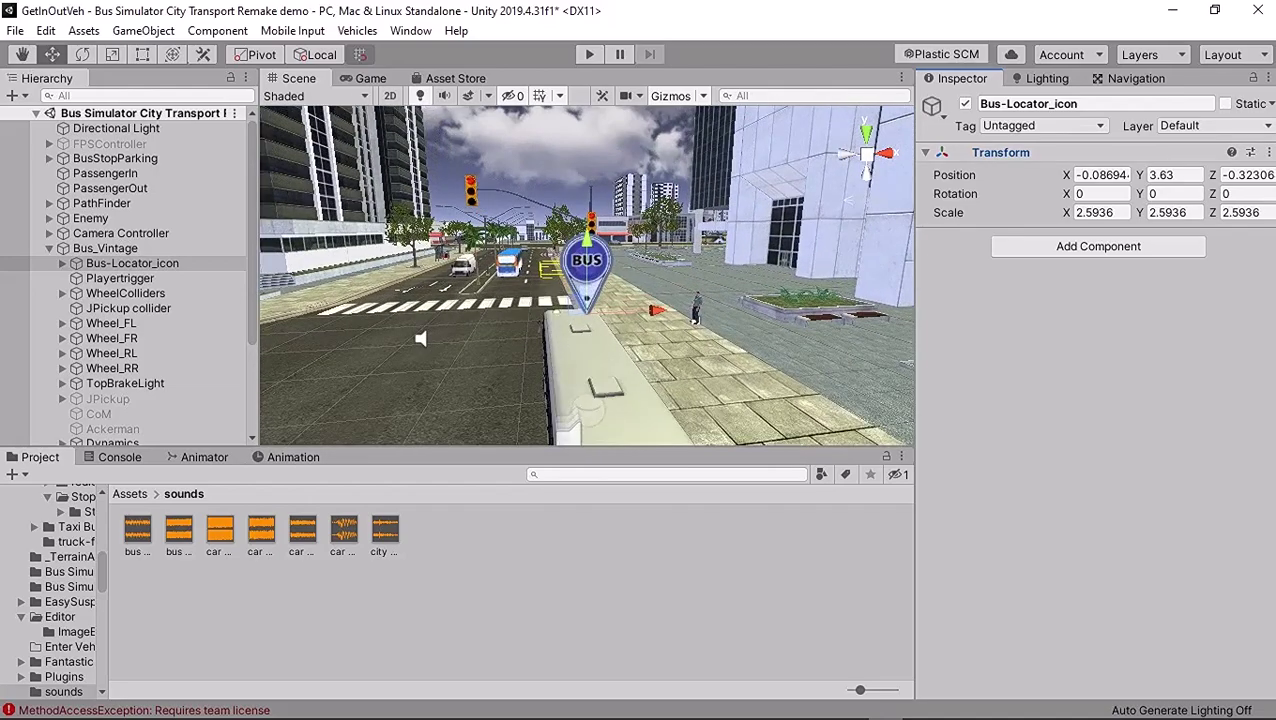
- Disable the Mesh Collider on the Trees-Two-01 (2) tree next to the bus stop
{"action": "left_click", "coordinate": [563, 232]}
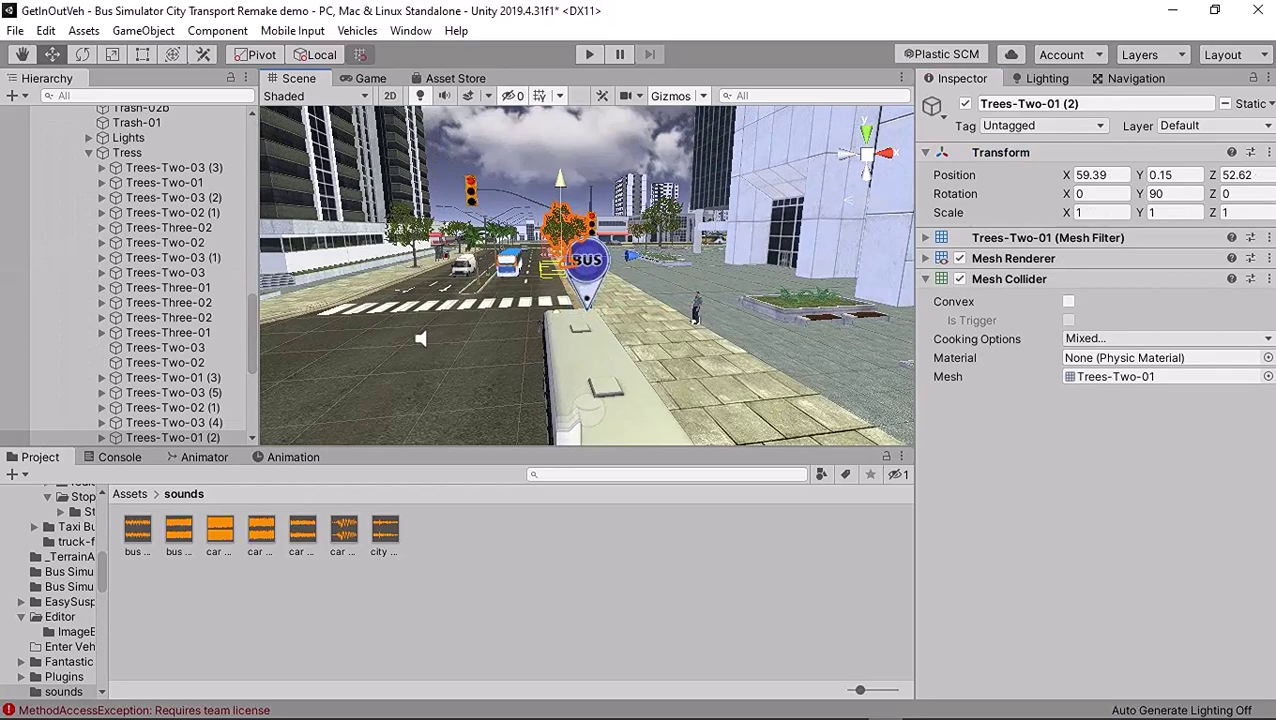
{"action": "middle_click_drag", "start_coordinate": [563, 232], "coordinate": [728, 379]}
{"action": "scroll", "coordinate": [587, 275], "scroll_direction": "up", "scroll_amount": 5}
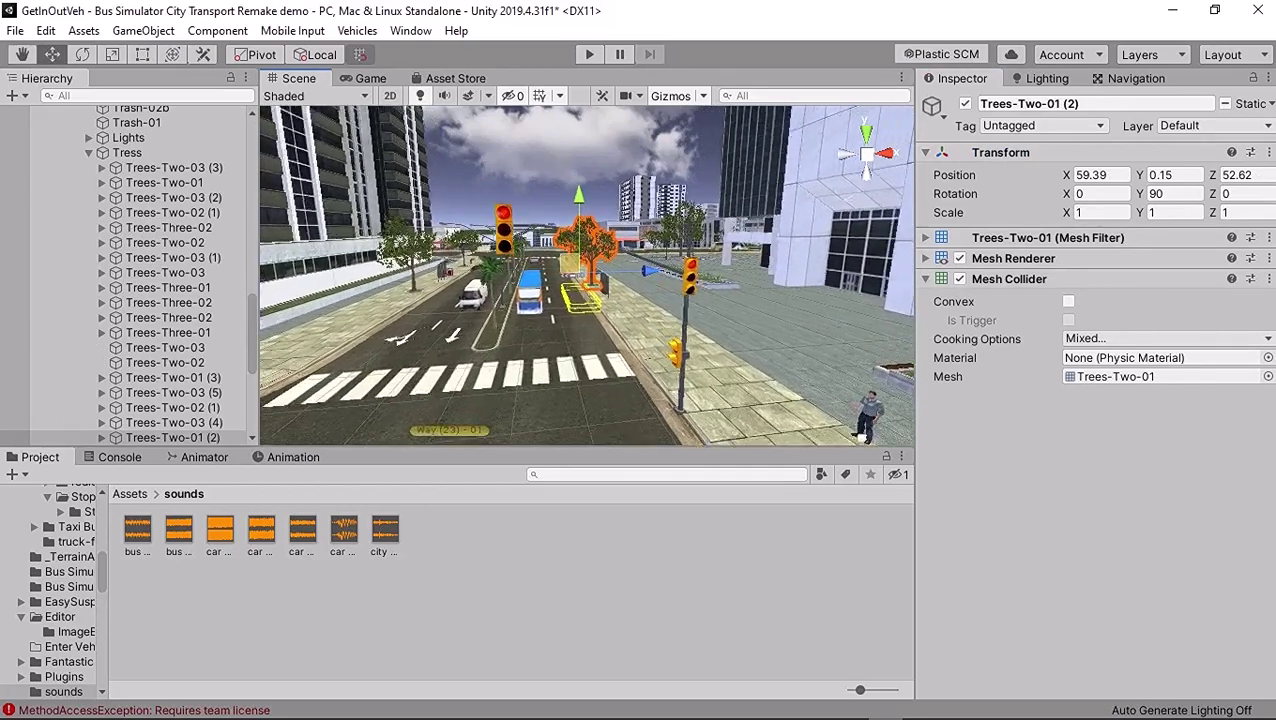
{"action": "scroll", "coordinate": [586, 275], "scroll_direction": "up", "scroll_amount": 5}
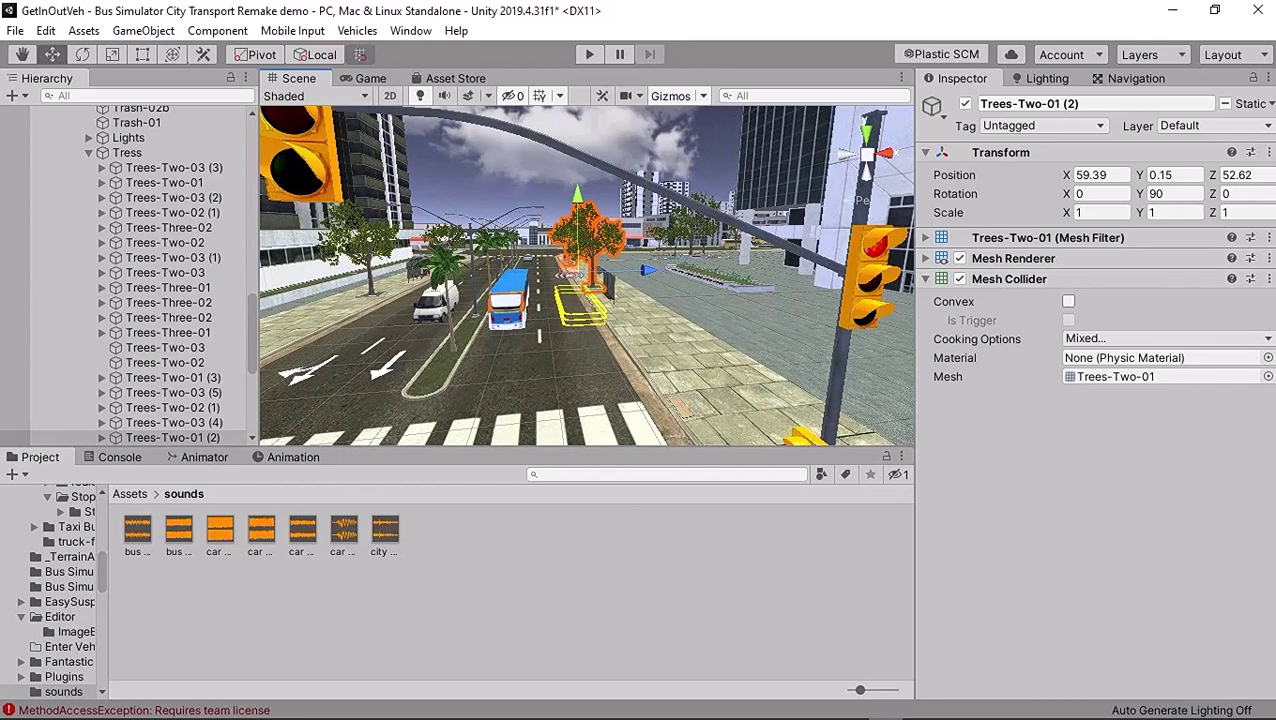
{"action": "left_click", "coordinate": [959, 279]}
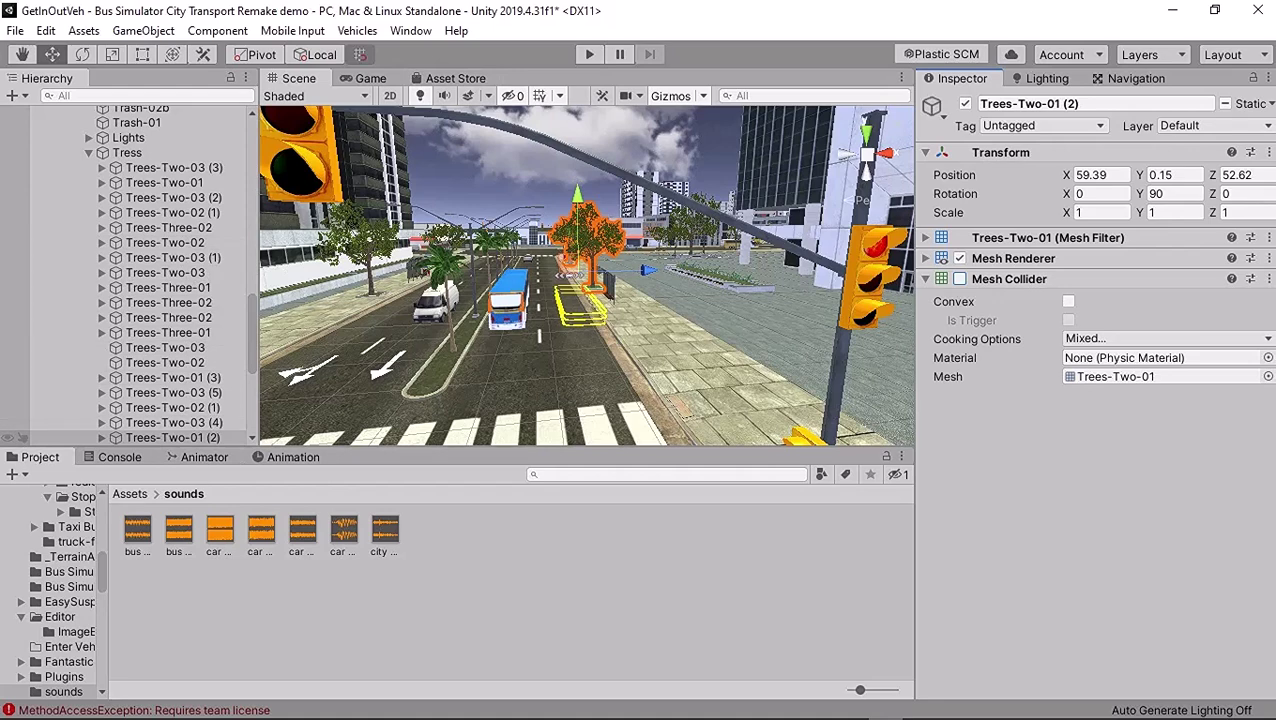
- Duplicate the Trees-Two-01 (2) tree in the hierarchy
{"action": "scroll", "coordinate": [22, 437], "scroll_direction": "down", "scroll_amount": 3}
{"action": "right_click", "coordinate": [189, 326]}
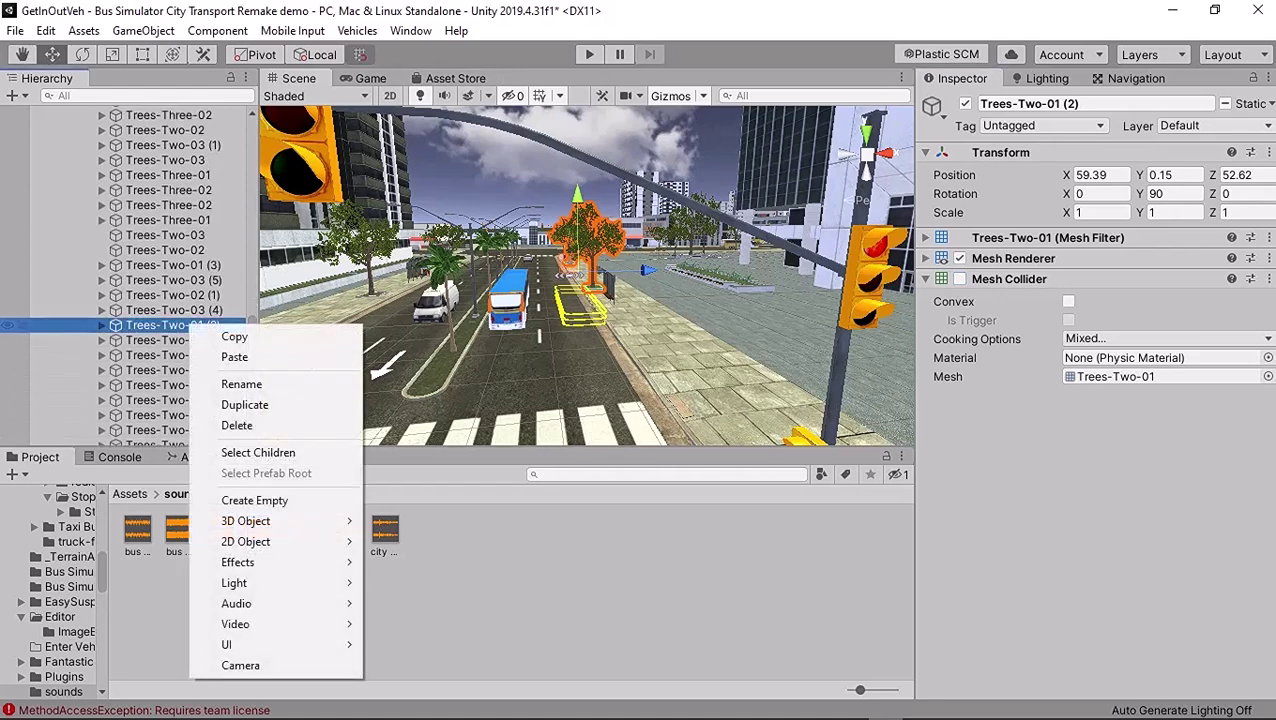
{"action": "left_click", "coordinate": [300, 404]}
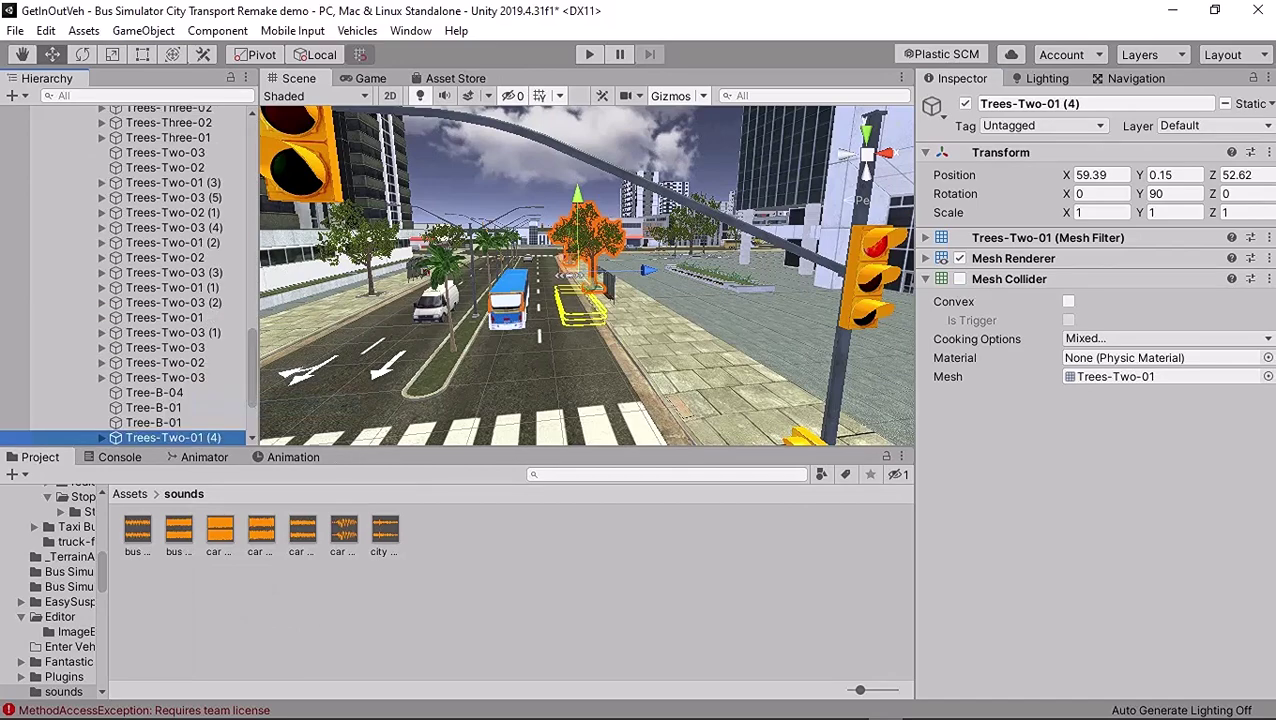
- Move the duplicated tree back along the sidewalk to Z 17.47, beside the parked bus
{"action": "middle_click_drag", "start_coordinate": [588, 284], "coordinate": [641, 316]}
{"action": "left_click", "coordinate": [257, 55]}
{"action": "key", "text": "z"}
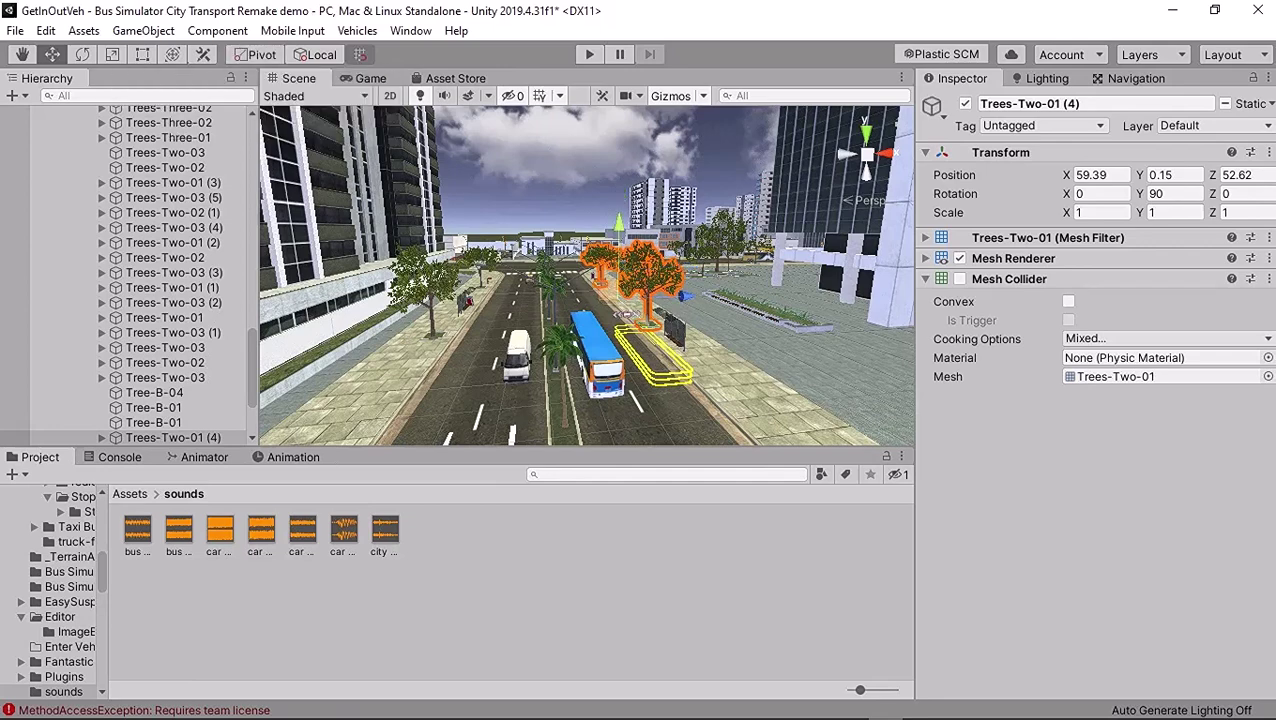
{"action": "left_click_drag", "start_coordinate": [640, 313], "coordinate": [706, 368]}
{"action": "scroll", "coordinate": [706, 368], "scroll_direction": "down", "scroll_amount": 5}
{"action": "middle_click_drag", "start_coordinate": [706, 368], "coordinate": [576, 282]}
{"action": "scroll", "coordinate": [690, 290], "scroll_direction": "down", "scroll_amount": 4}
{"action": "scroll", "coordinate": [576, 282], "scroll_direction": "down", "scroll_amount": 4}
{"action": "left_click_drag", "start_coordinate": [576, 282], "coordinate": [770, 345], "text": "alt"}
{"action": "middle_click_drag", "start_coordinate": [560, 300], "coordinate": [805, 350]}
{"action": "left_click_drag", "start_coordinate": [648, 333], "coordinate": [607, 314]}
{"action": "left_click_drag", "start_coordinate": [1260, 175], "coordinate": [1253, 175]}
- Shift the duplicated tree away from the curb to X 62.85
{"action": "right_click_drag", "start_coordinate": [680, 290], "coordinate": [550, 265]}
{"action": "middle_click_drag", "start_coordinate": [550, 265], "coordinate": [365, 205]}
{"action": "middle_click_drag", "start_coordinate": [600, 300], "coordinate": [550, 240]}
{"action": "right_click_drag", "start_coordinate": [550, 240], "coordinate": [480, 215]}
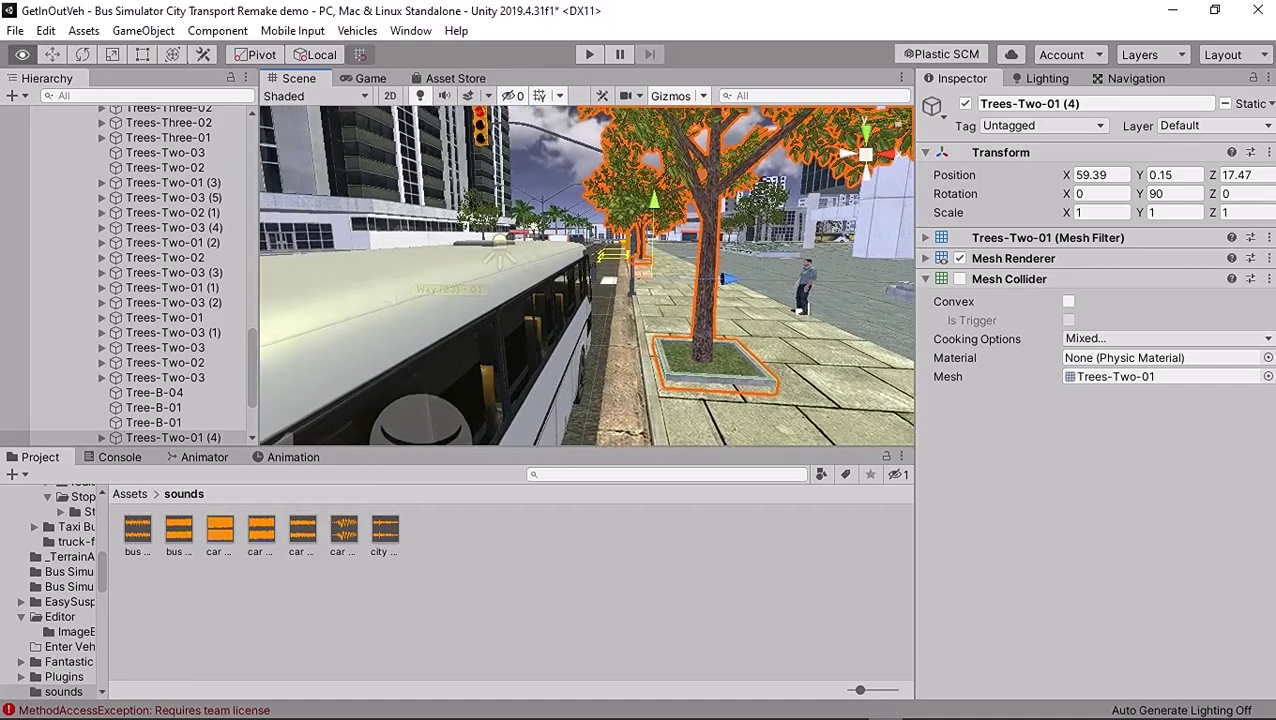
{"action": "middle_click_drag", "start_coordinate": [480, 215], "coordinate": [355, 176]}
{"action": "middle_click_drag", "start_coordinate": [640, 240], "coordinate": [668, 286]}
{"action": "left_click_drag", "start_coordinate": [684, 284], "coordinate": [750, 286]}
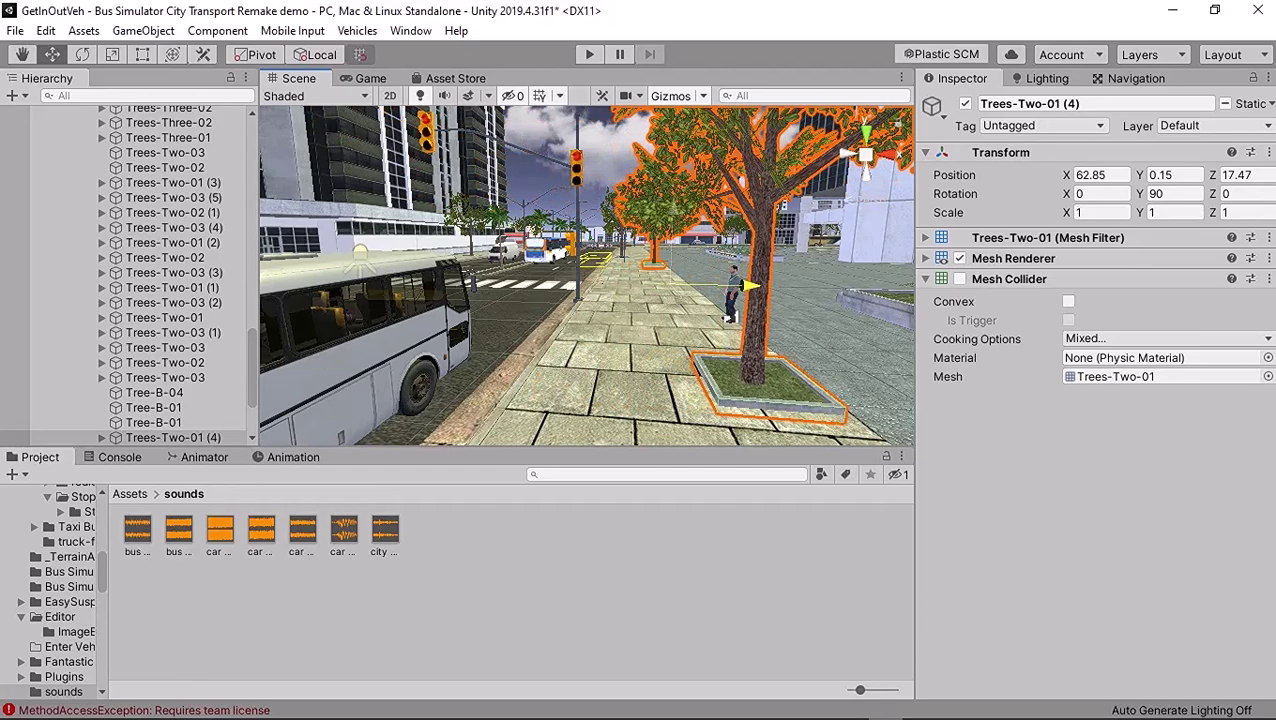
- Play-test the bus drive with the duplicated tree in place and exit play mode
{"action": "middle_click_drag", "start_coordinate": [750, 286], "coordinate": [812, 272]}
{"action": "left_click", "coordinate": [590, 54]}
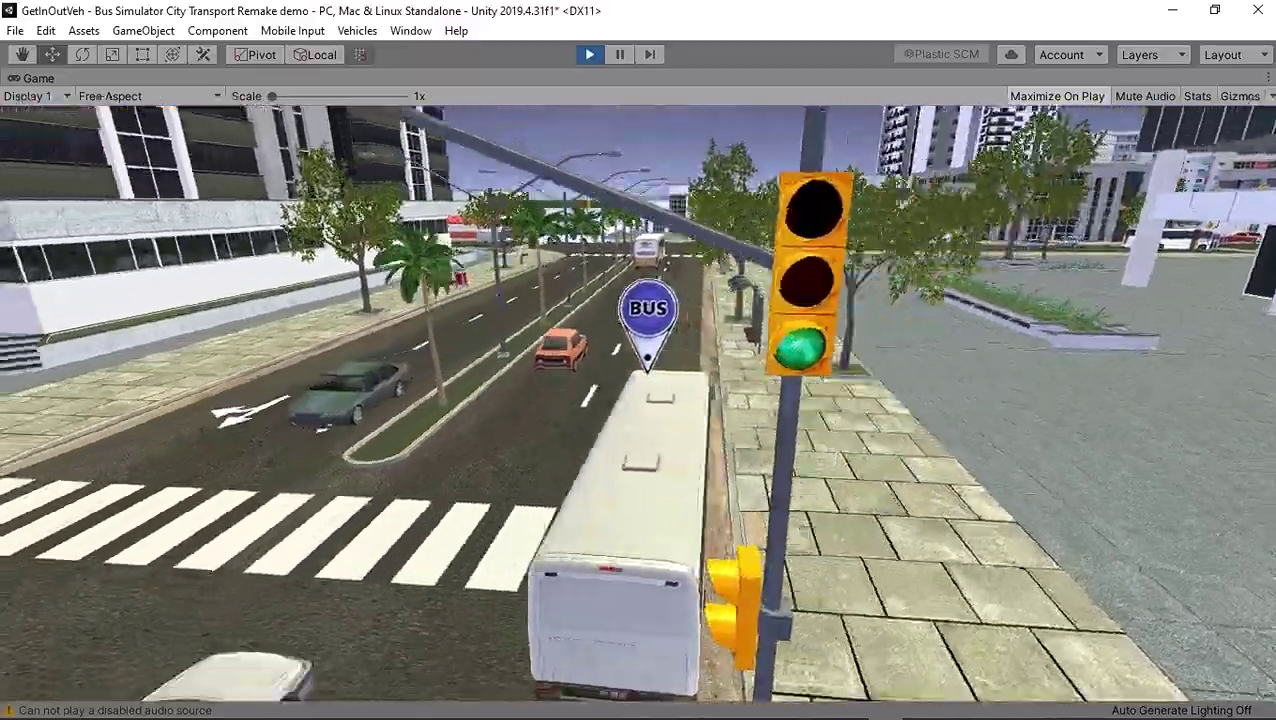
{"action": "key", "text": "super"}
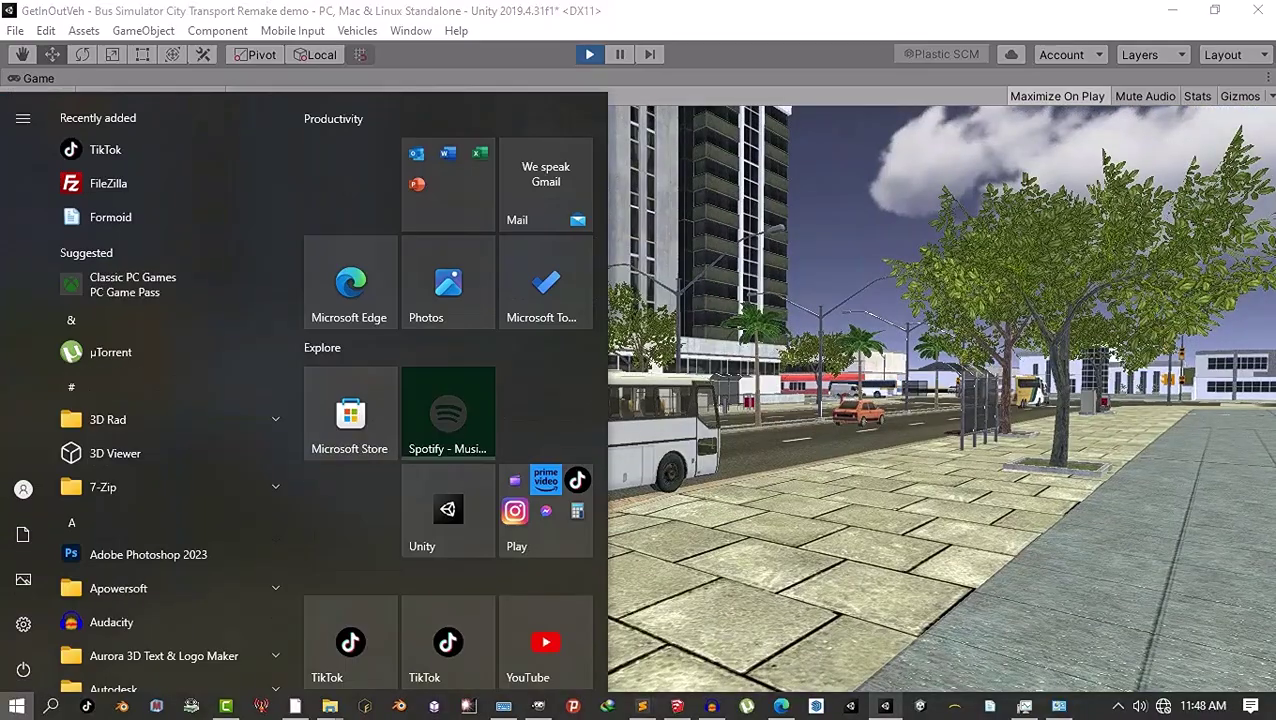
{"action": "key", "text": "super"}
{"action": "key", "text": "ctrl+p"}
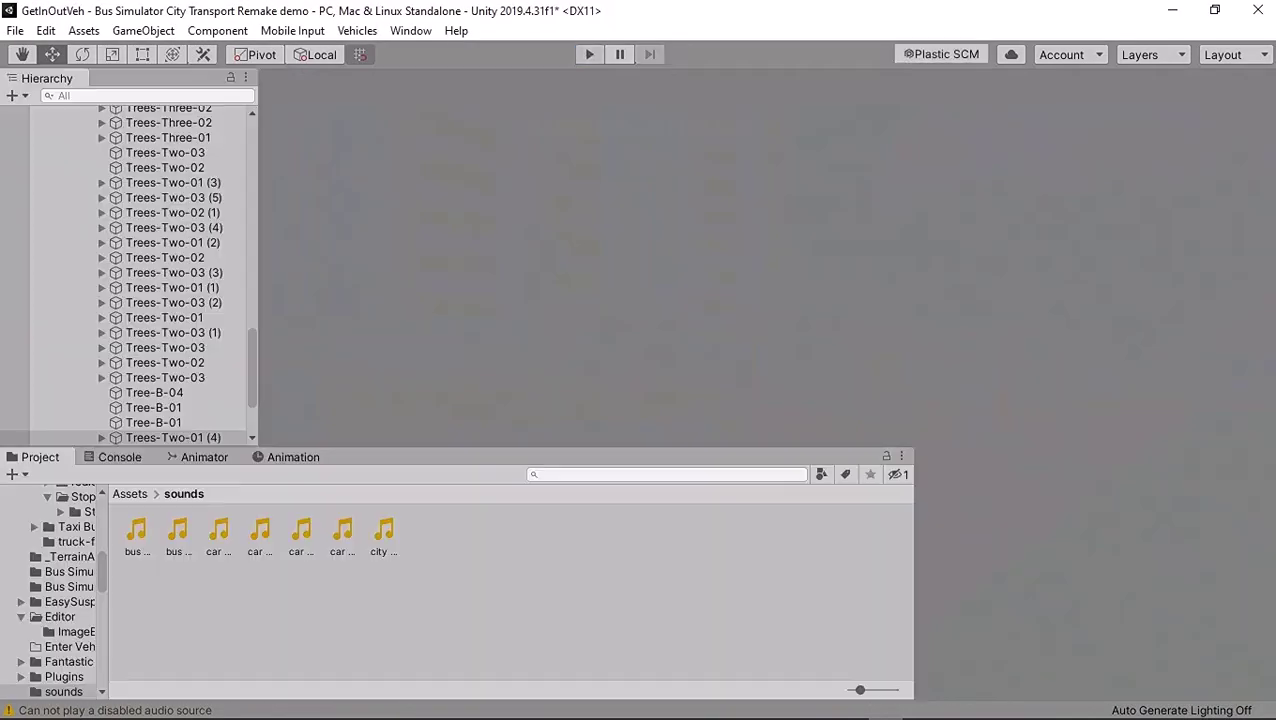
- Move the duplicated tree closer to the curb, to X 59.56
{"action": "scroll", "coordinate": [587, 276], "scroll_direction": "down", "scroll_amount": 3}
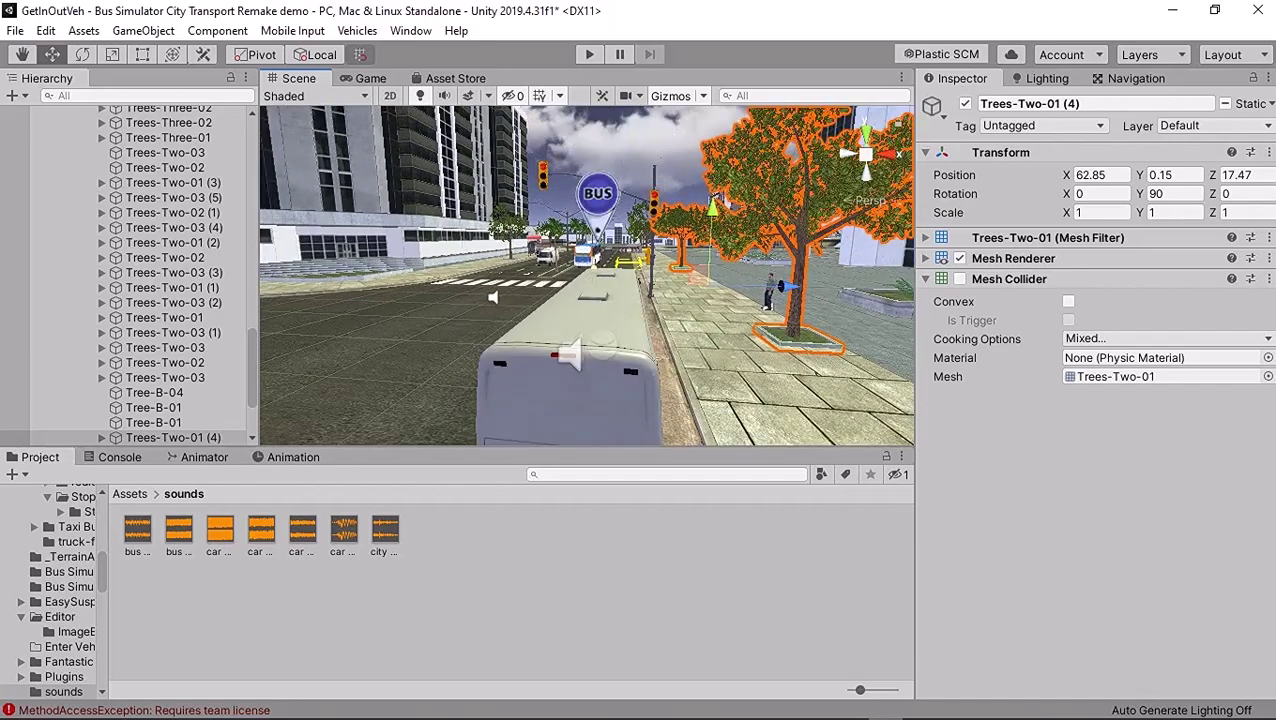
{"action": "middle_click_drag", "start_coordinate": [587, 276], "coordinate": [498, 192]}
{"action": "right_click_drag", "start_coordinate": [470, 265], "coordinate": [495, 258]}
{"action": "scroll", "coordinate": [587, 276], "scroll_direction": "up", "scroll_amount": 3}
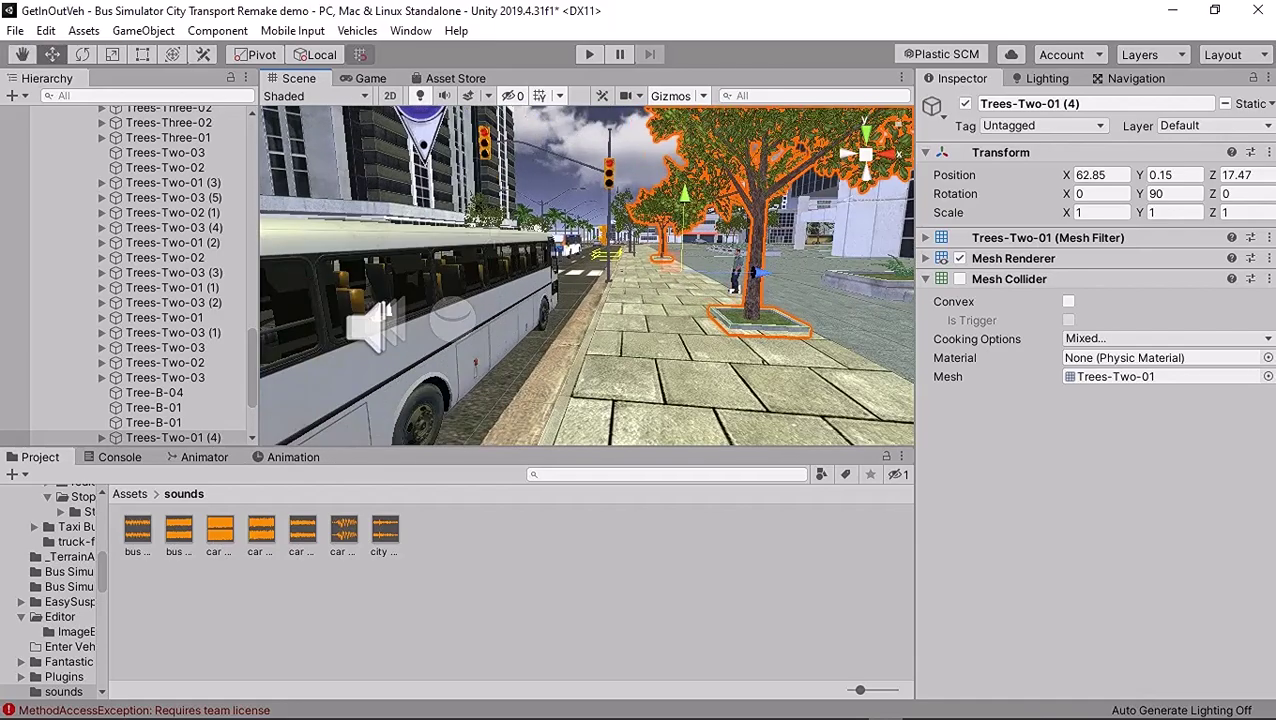
{"action": "left_click_drag", "start_coordinate": [757, 271], "coordinate": [708, 271]}
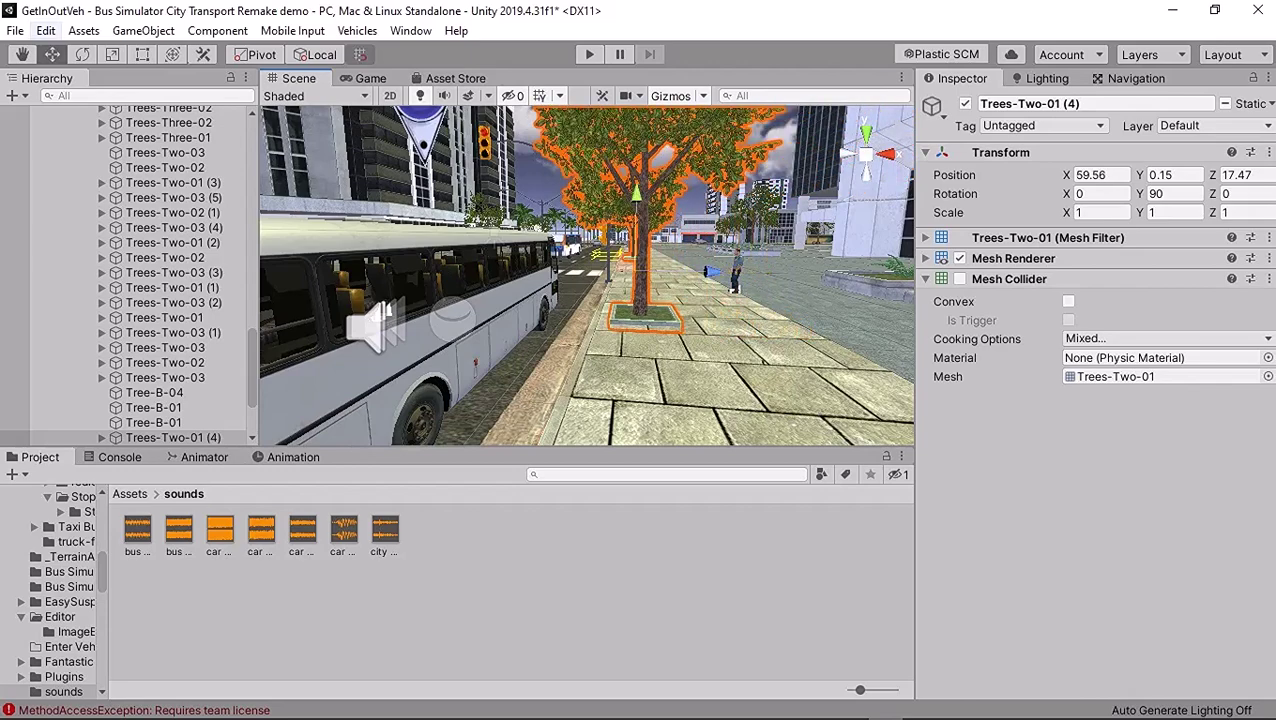
- Undo the moves of the duplicated tree and the duplication itself
{"action": "left_click", "coordinate": [46, 30]}
{"action": "left_click", "coordinate": [94, 51]}
{"action": "left_click", "coordinate": [46, 31]}
{"action": "left_click", "coordinate": [94, 52]}
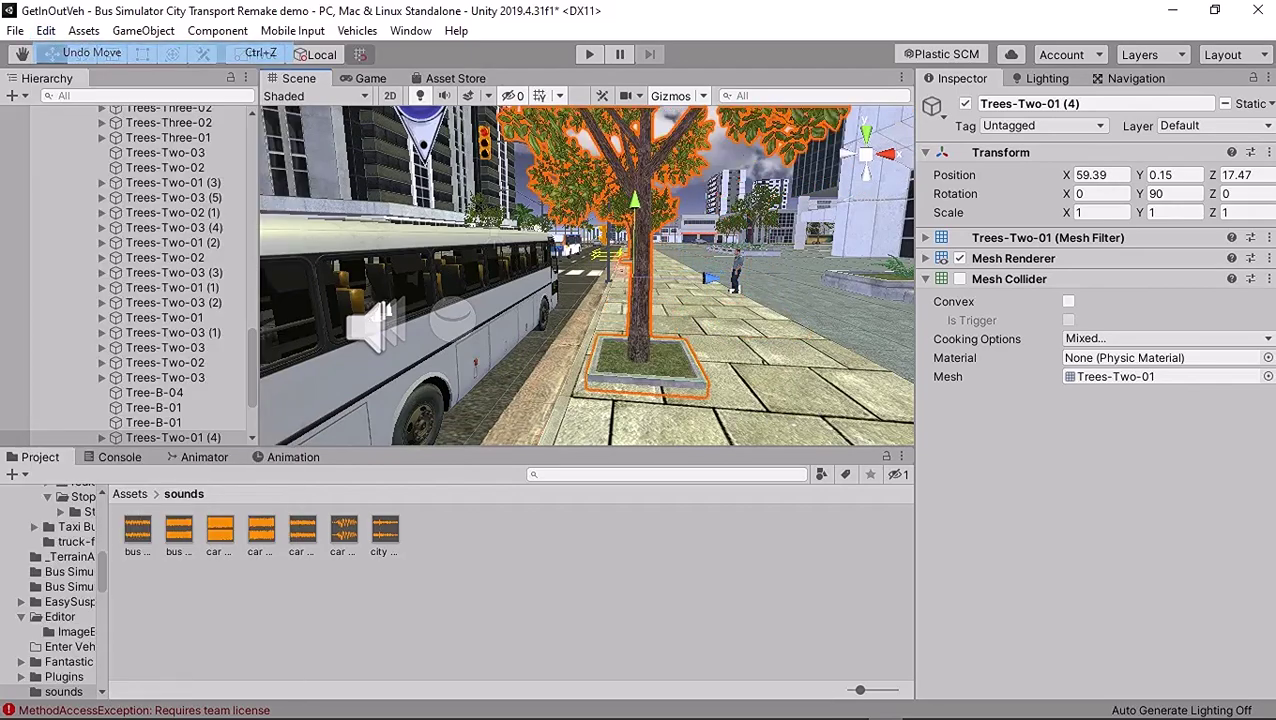
{"action": "left_click", "coordinate": [46, 31]}
{"action": "left_click", "coordinate": [94, 52]}
{"action": "left_click", "coordinate": [46, 31]}
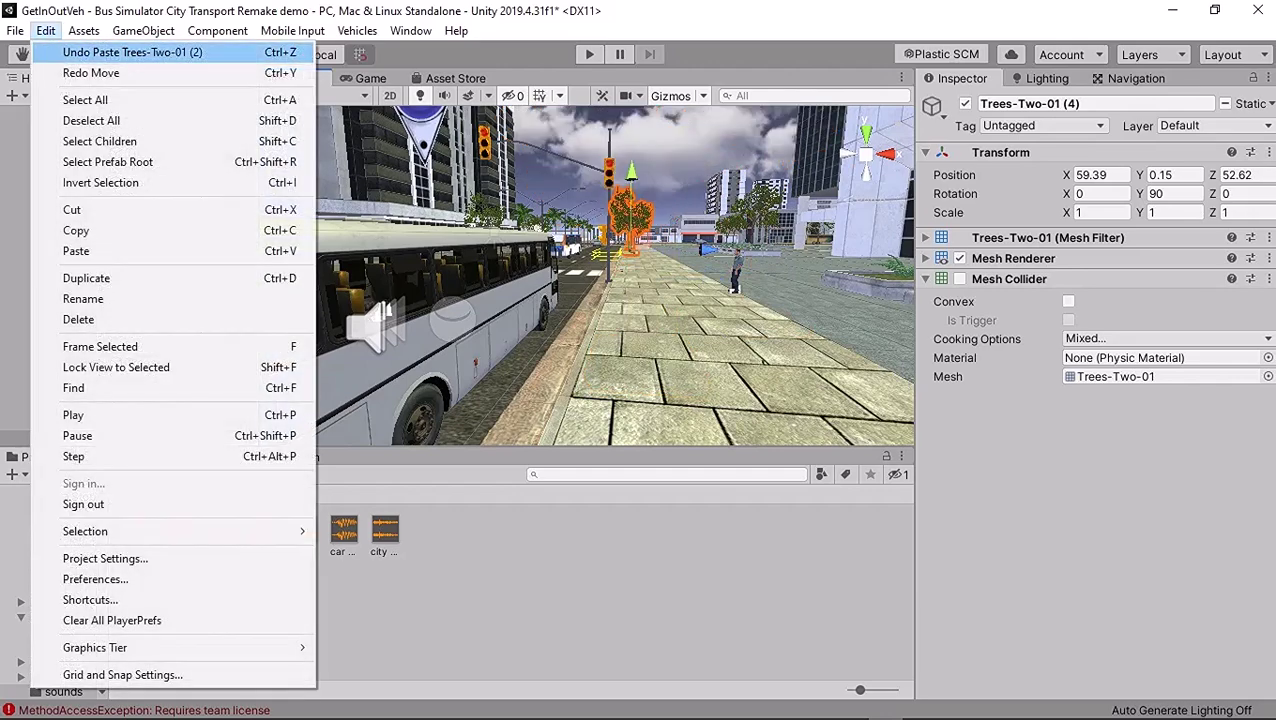
{"action": "left_click", "coordinate": [94, 51]}
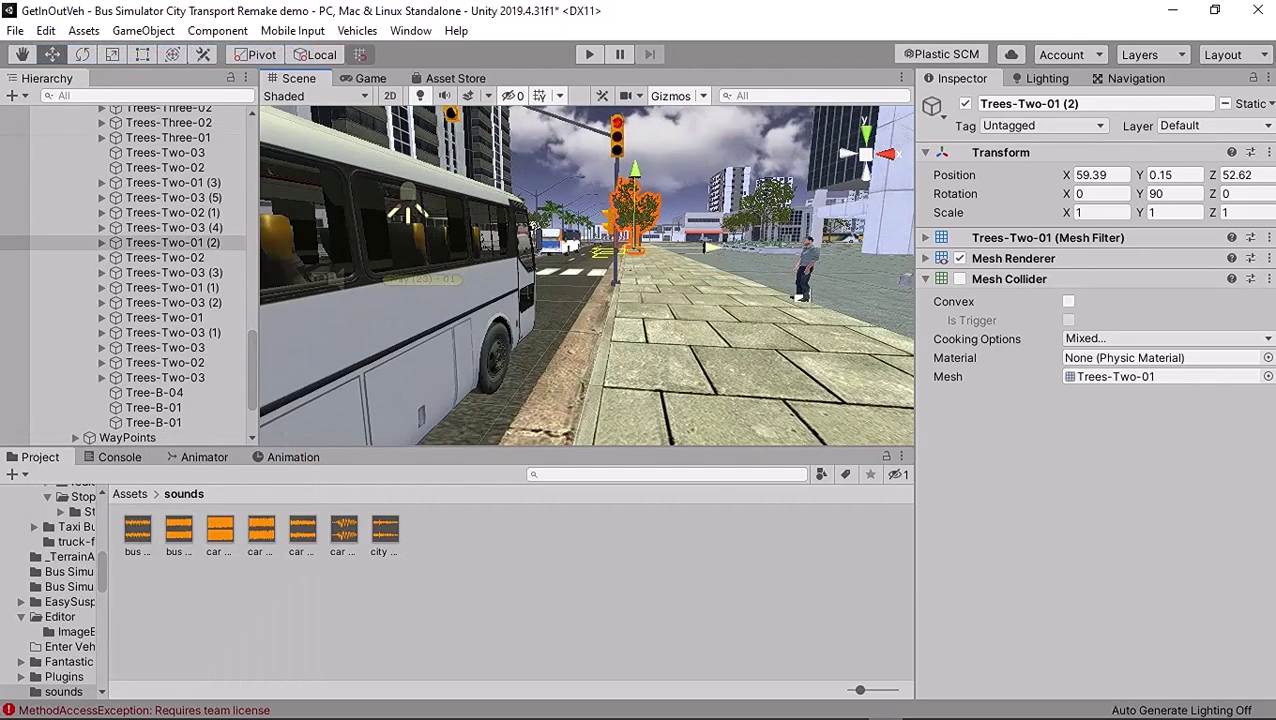
{"action": "left_click", "coordinate": [46, 30]}
{"action": "left_click", "coordinate": [92, 52]}
- Collapse the Tress and Objects groups in the hierarchy and select the City-Maker object
{"action": "mouse_move", "coordinate": [640, 243]}
{"action": "middle_mouse_down"}
{"action": "mouse_move", "coordinate": [618, 282]}
{"action": "mouse_move", "coordinate": [545, 298]}
{"action": "mouse_move", "coordinate": [628, 253]}
{"action": "middle_mouse_up"}
{"action": "left_click_drag", "start_coordinate": [315, 440], "coordinate": [315, 438], "text": "alt"}
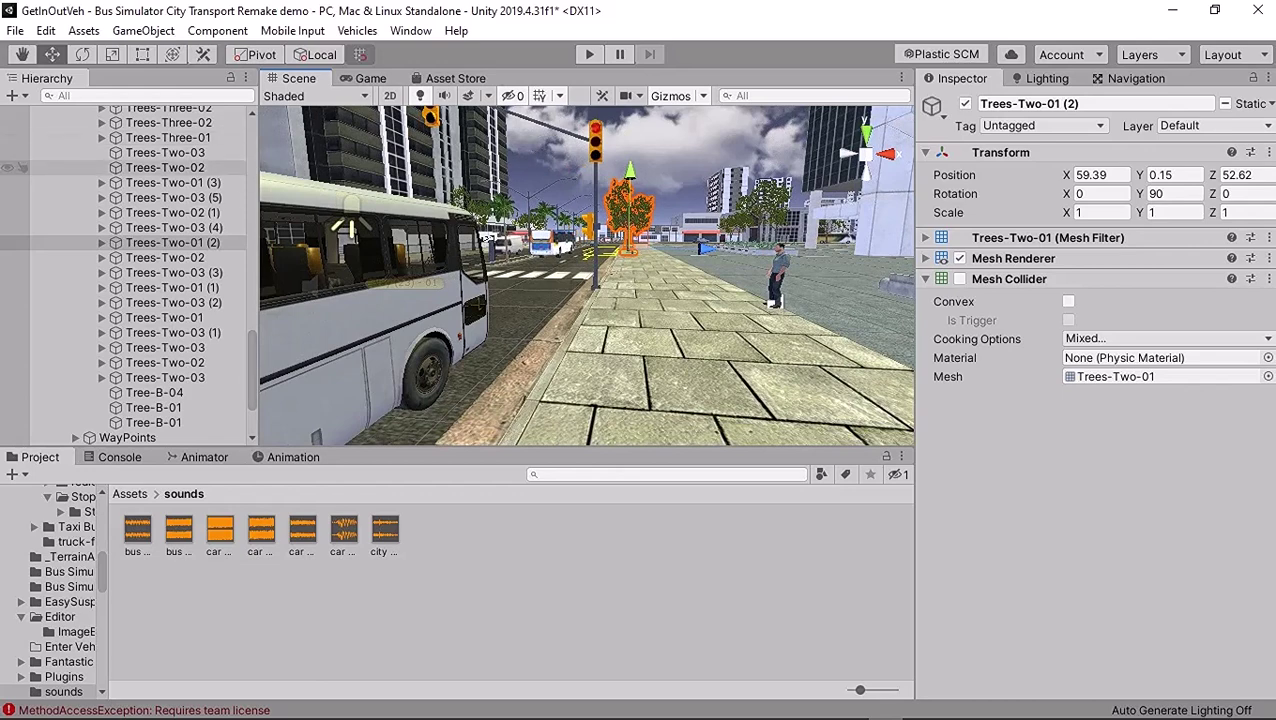
{"action": "scroll", "coordinate": [150, 268], "scroll_direction": "up", "scroll_amount": 6}
{"action": "scroll", "coordinate": [150, 300], "scroll_direction": "up", "scroll_amount": 7}
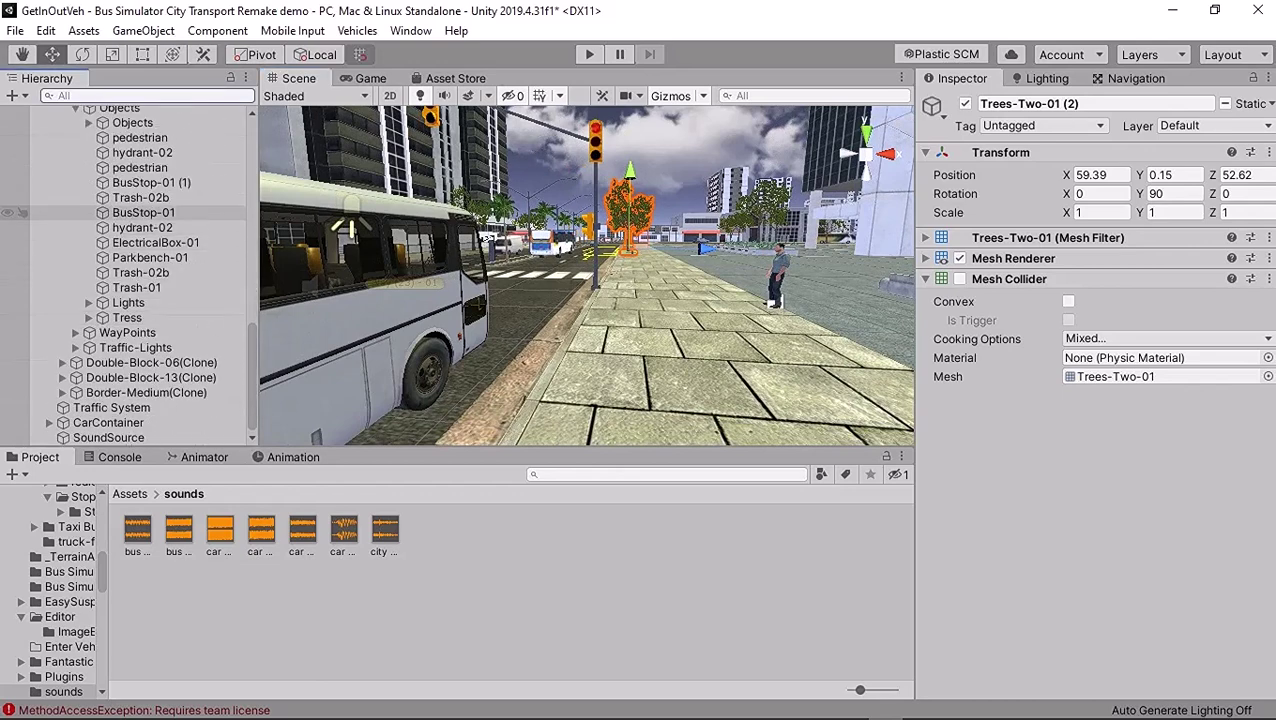
{"action": "scroll", "coordinate": [150, 310], "scroll_direction": "up", "scroll_amount": 6}
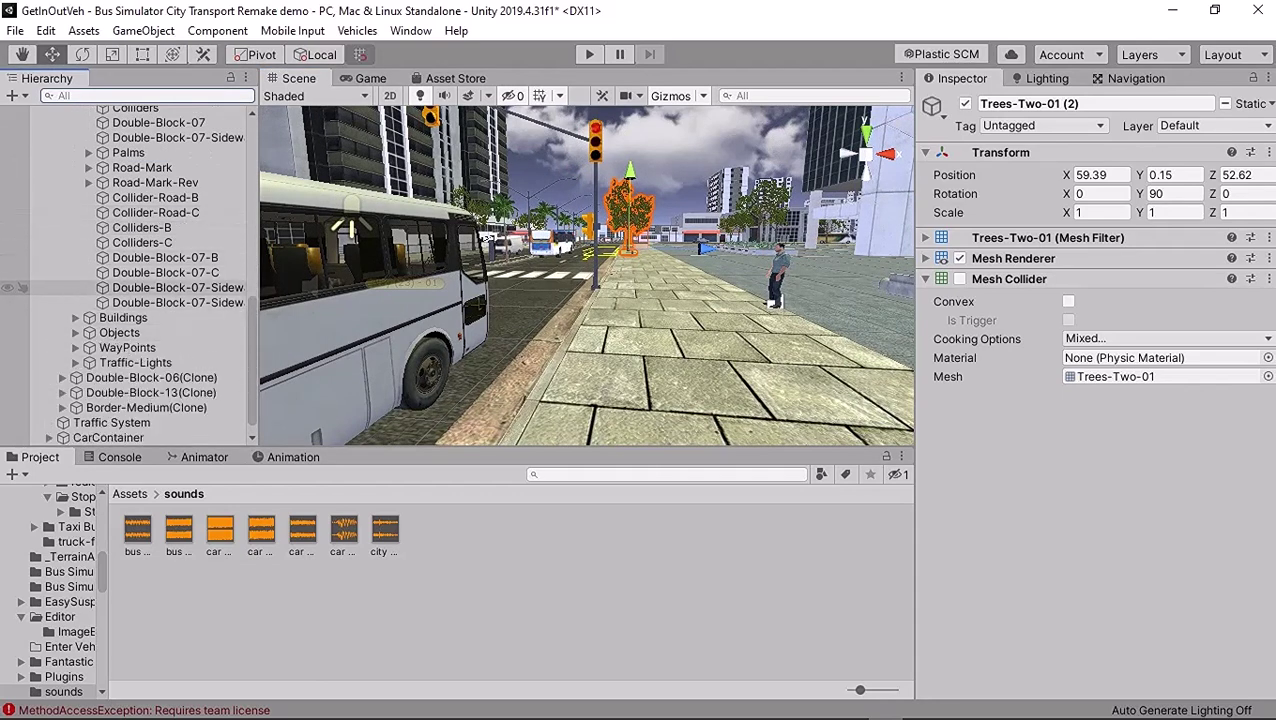
{"action": "left_click", "coordinate": [103, 340]}
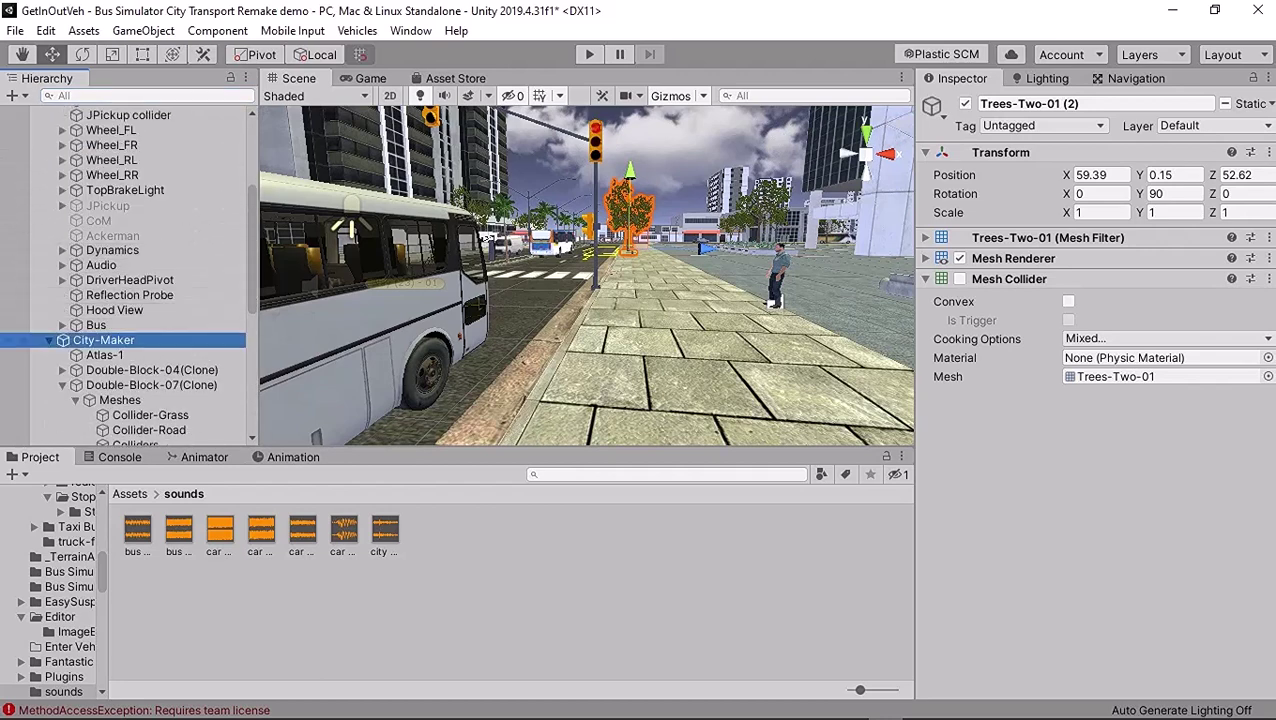
{"action": "scroll", "coordinate": [130, 300], "scroll_direction": "up", "scroll_amount": 5}
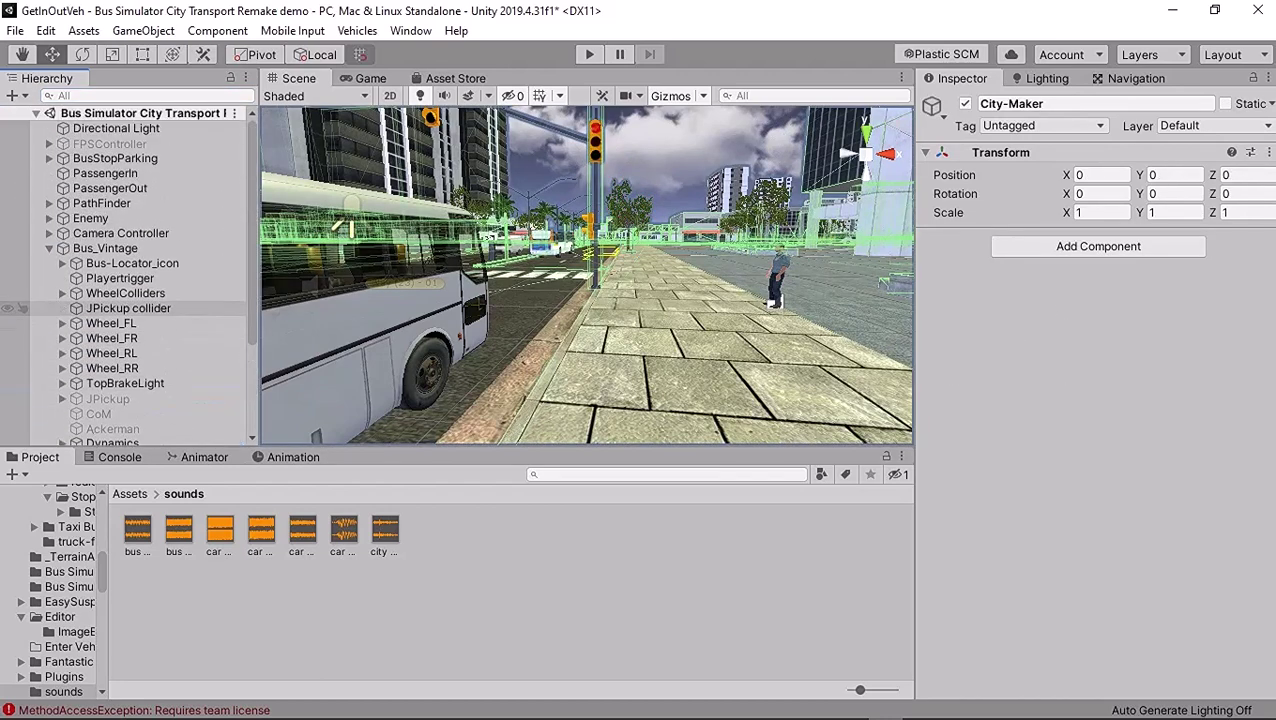
- Select the Trees-Two-01 (2) tree on the sidewalk near the bus stop and examine the area around the bus
{"action": "left_click", "coordinate": [132, 263]}
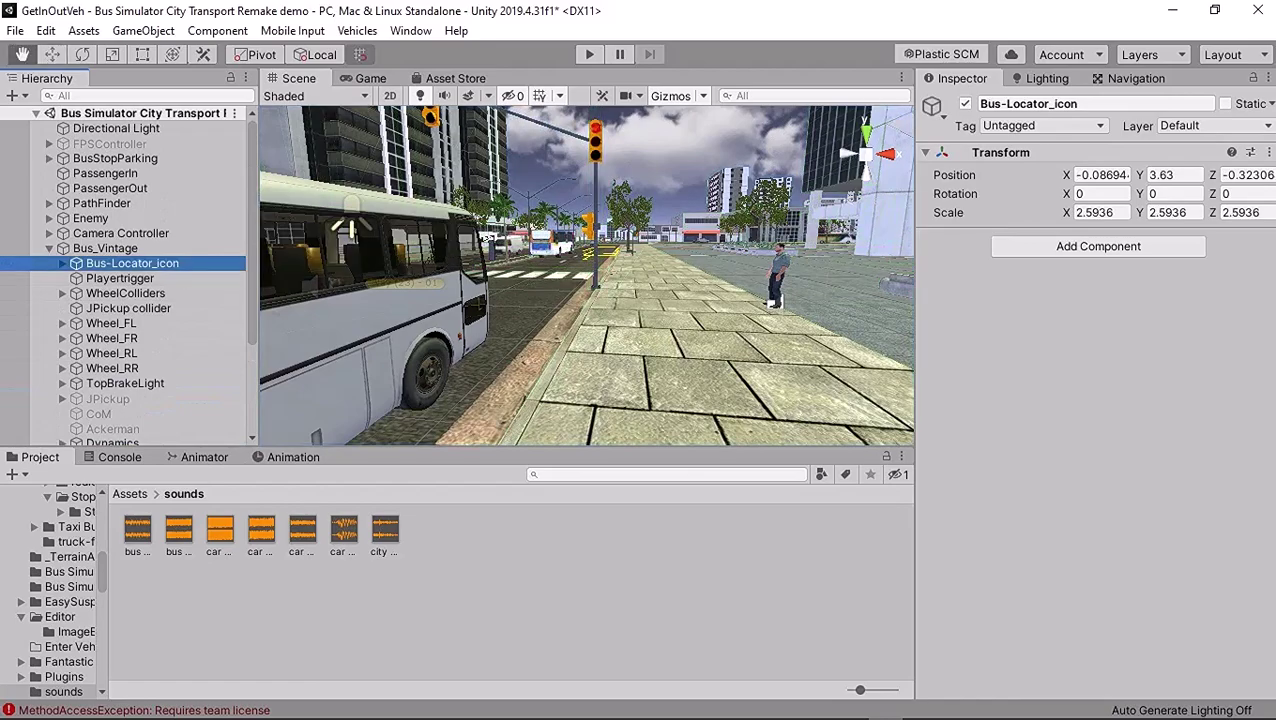
{"action": "middle_click_drag", "start_coordinate": [480, 250], "coordinate": [440, 266]}
{"action": "left_click", "coordinate": [624, 212]}
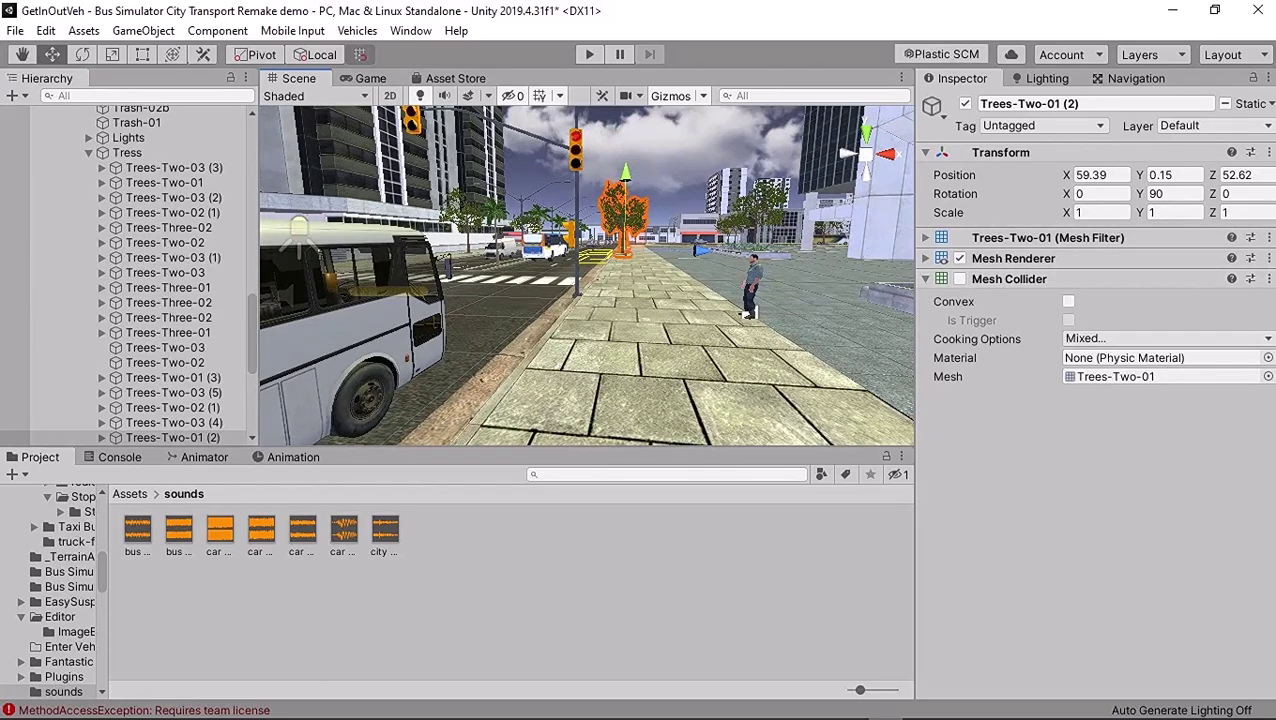
{"action": "middle_click_drag", "start_coordinate": [584, 235], "coordinate": [777, 384]}
{"action": "middle_click_drag", "start_coordinate": [752, 316], "coordinate": [545, 150]}
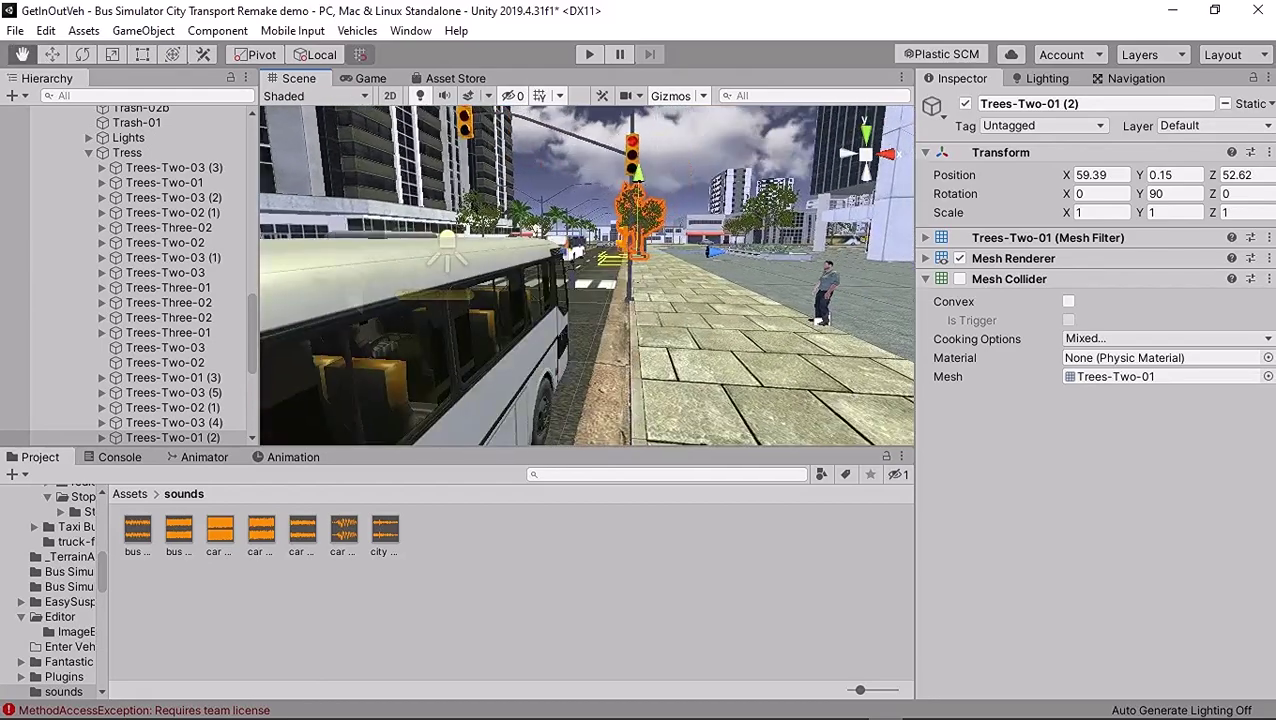
{"action": "right_click_drag", "start_coordinate": [520, 280], "coordinate": [520, 280]}
- Play-test driving the bus forward and turning through the city streets, and exit play mode
{"action": "key", "text": "ctrl+p"}
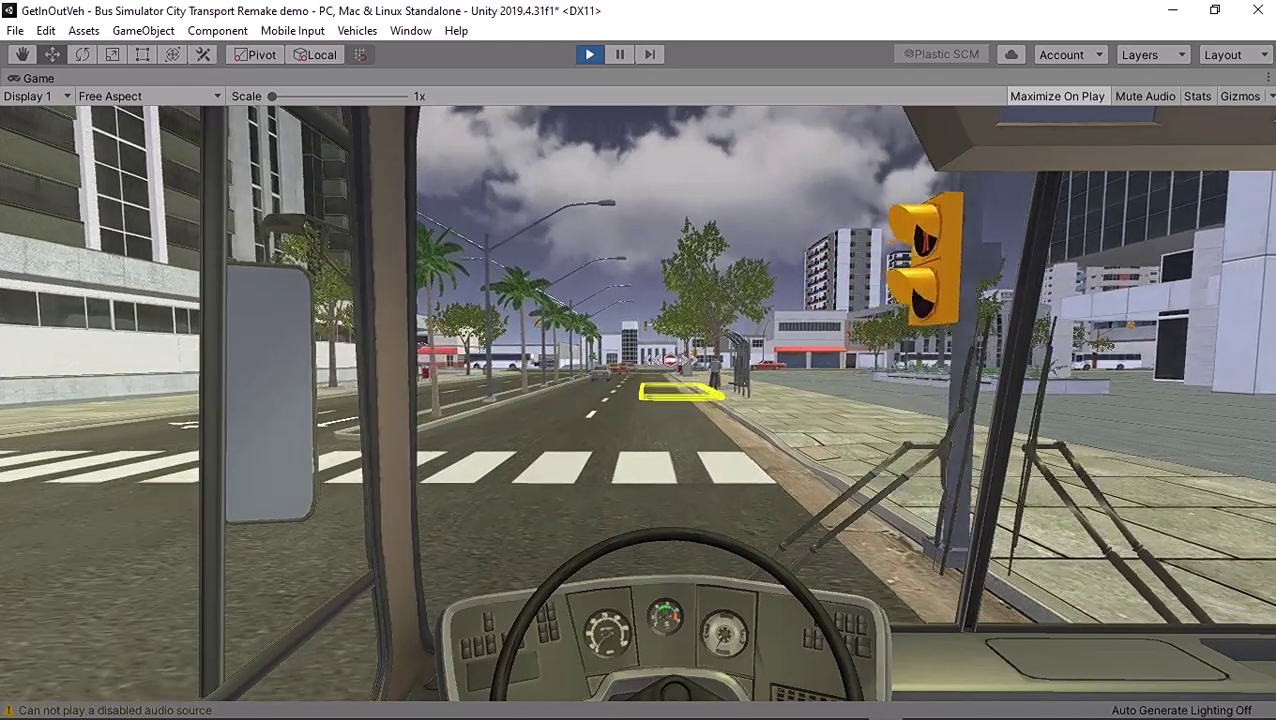
{"action": "key", "text": "w"}
{"action": "key", "text": "d"}
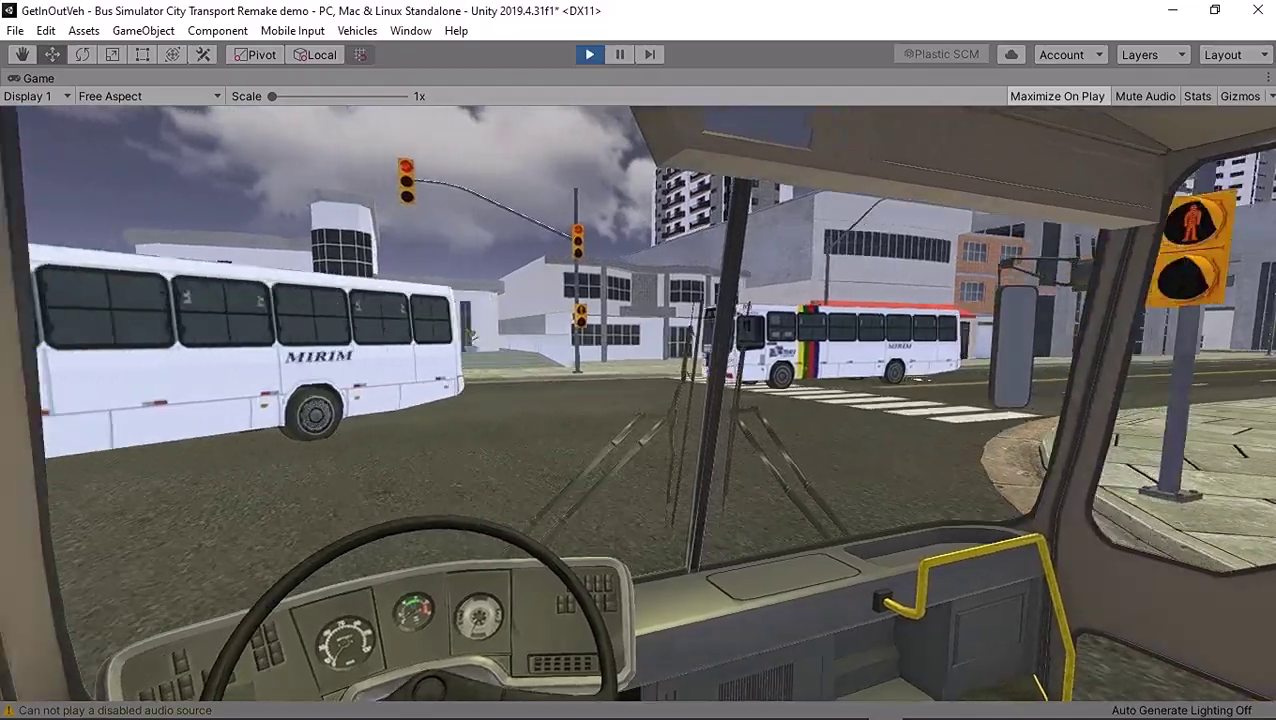
{"action": "key", "text": "a"}
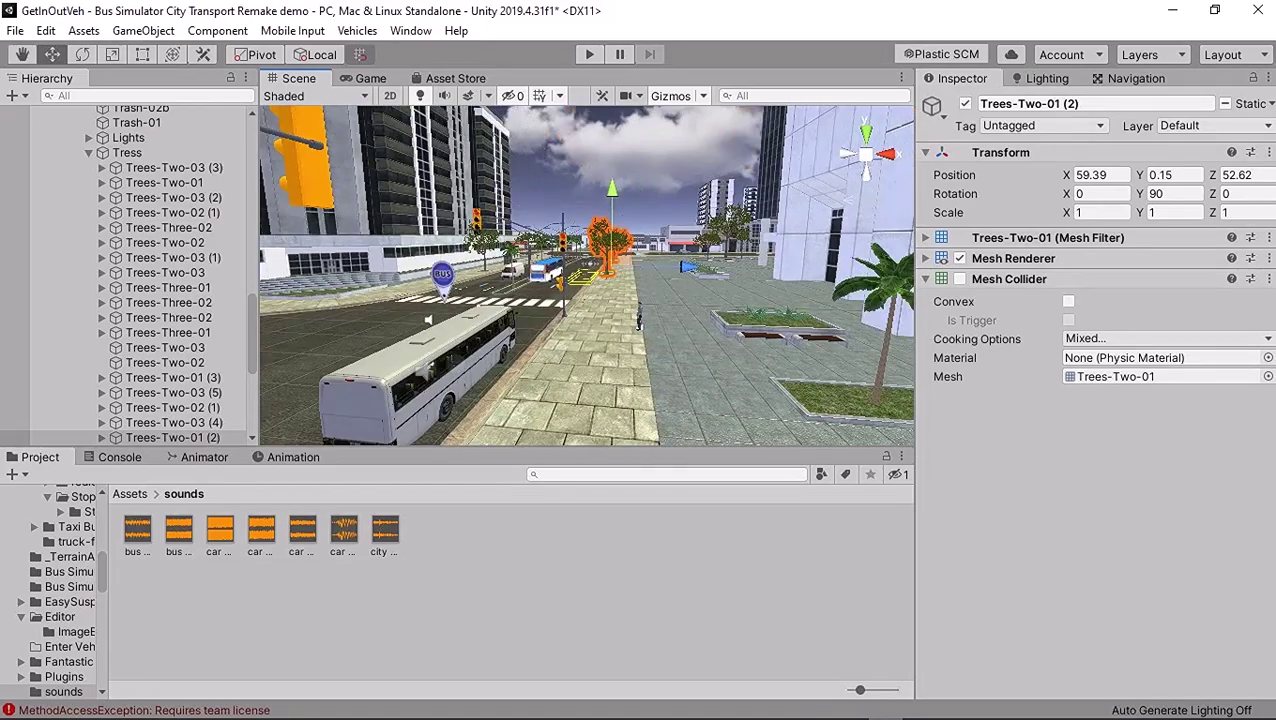
- Save the scene and select its root entry in the hierarchy
{"action": "left_click", "coordinate": [15, 31]}
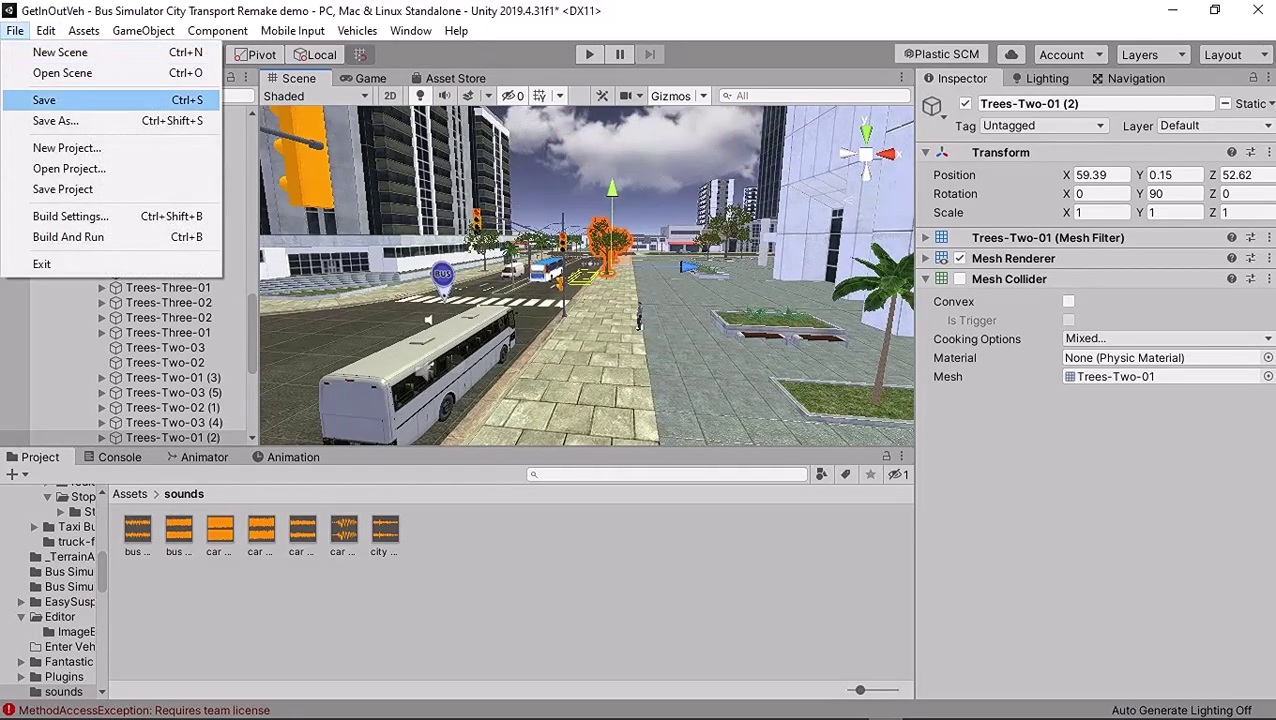
{"action": "left_click", "coordinate": [44, 99]}
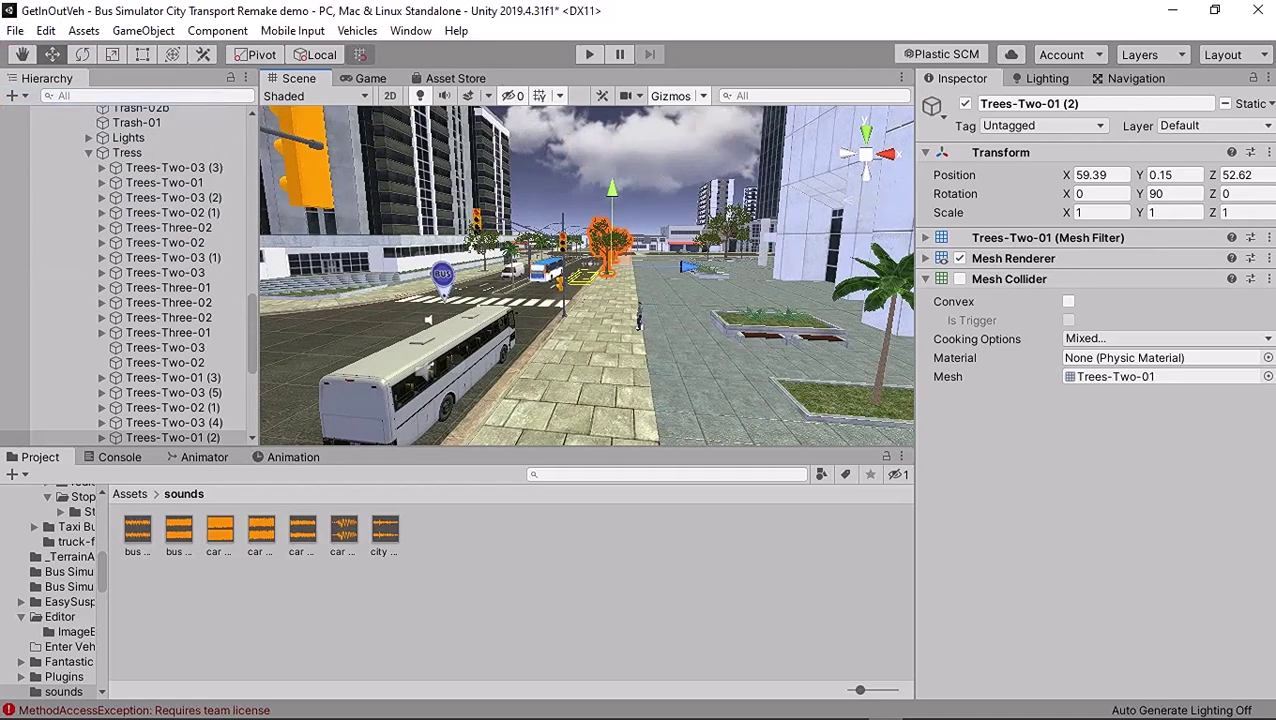
{"action": "scroll", "coordinate": [130, 158], "scroll_direction": "up", "scroll_amount": 13}
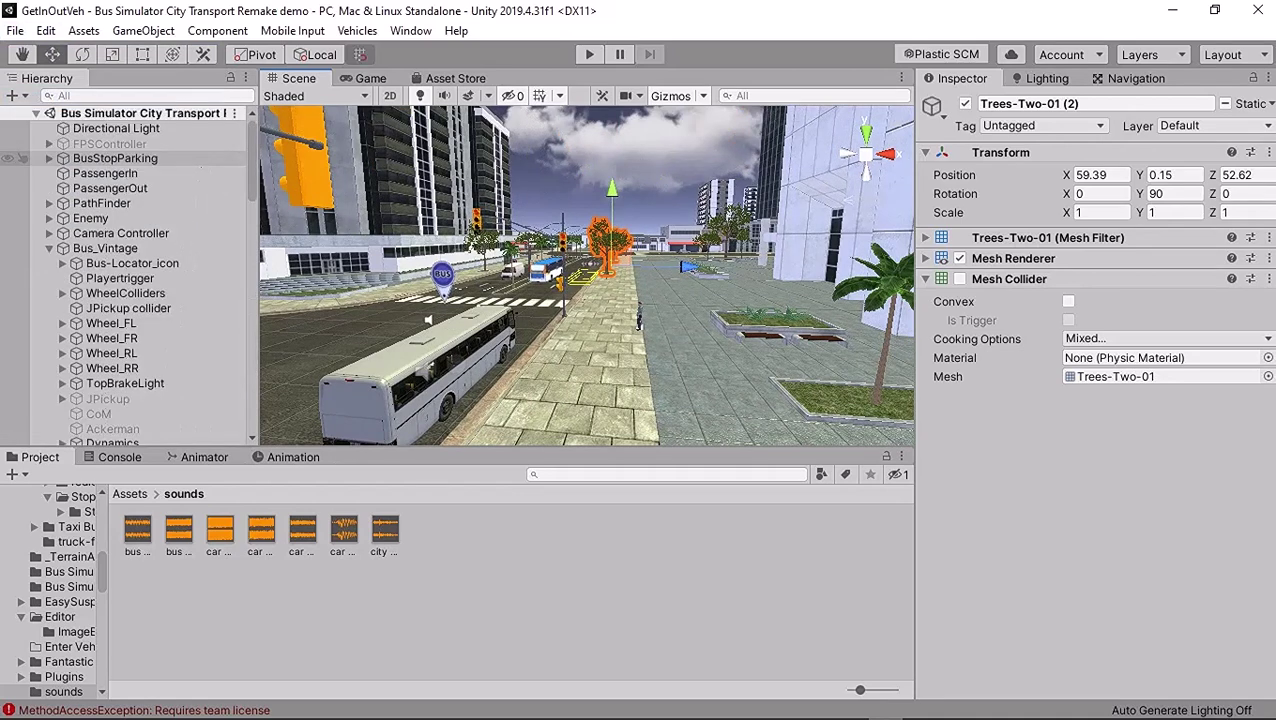
{"action": "left_click", "coordinate": [130, 113]}
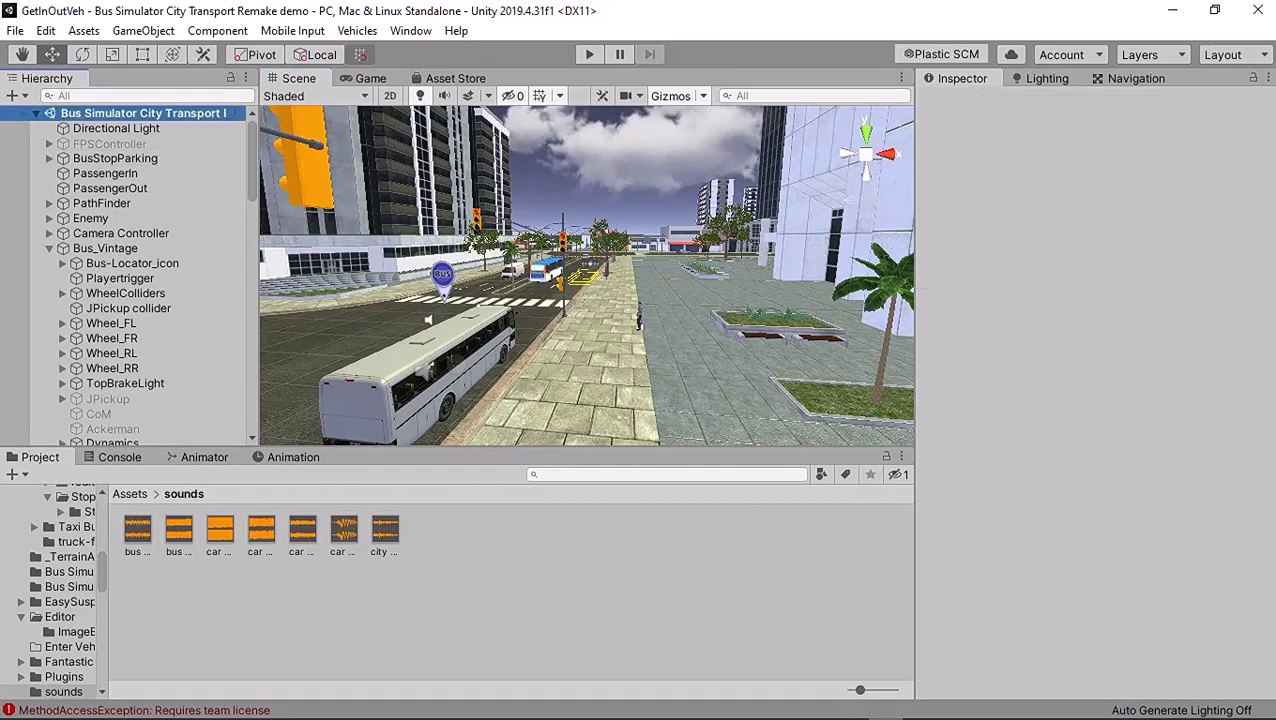
- Move the BusStopParking object away from the curb in front of the bus shelter, to X 56.12
{"action": "scroll", "coordinate": [587, 275], "scroll_direction": "up", "scroll_amount": 10}
{"action": "scroll", "coordinate": [587, 275], "scroll_direction": "up", "scroll_amount": 10}
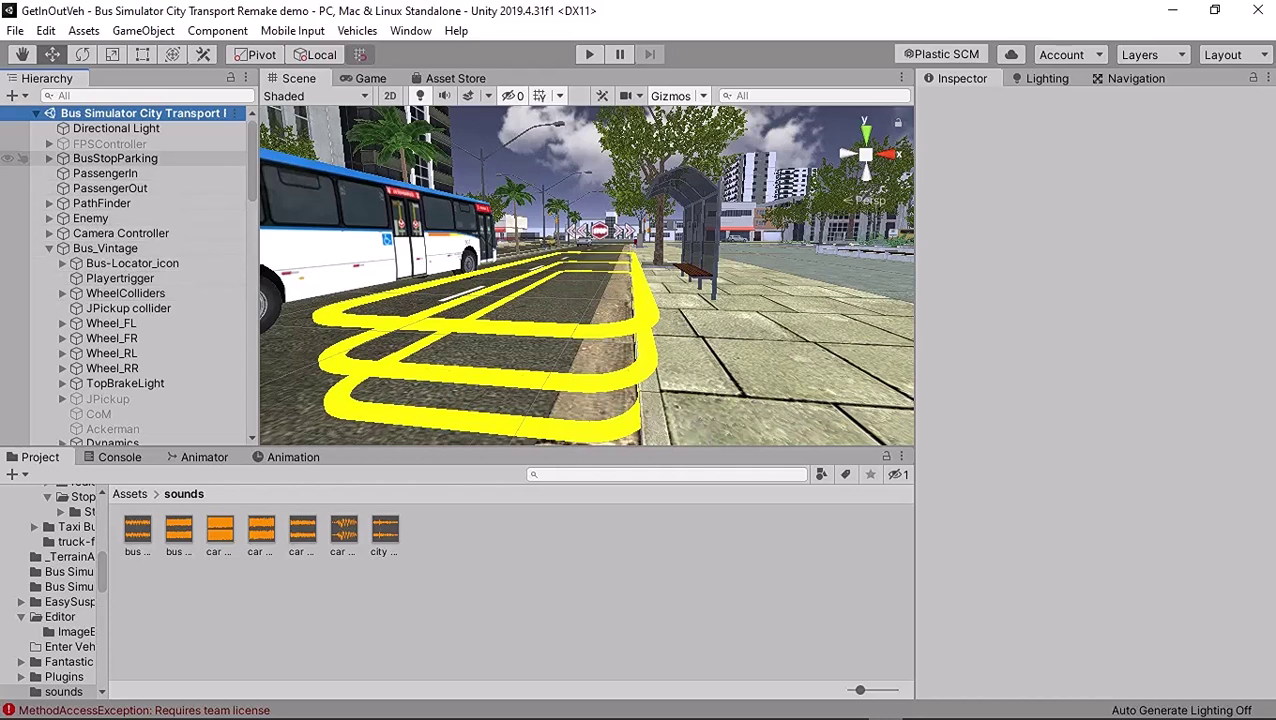
{"action": "left_click", "coordinate": [115, 158]}
{"action": "left_click_drag", "start_coordinate": [648, 299], "coordinate": [632, 297]}
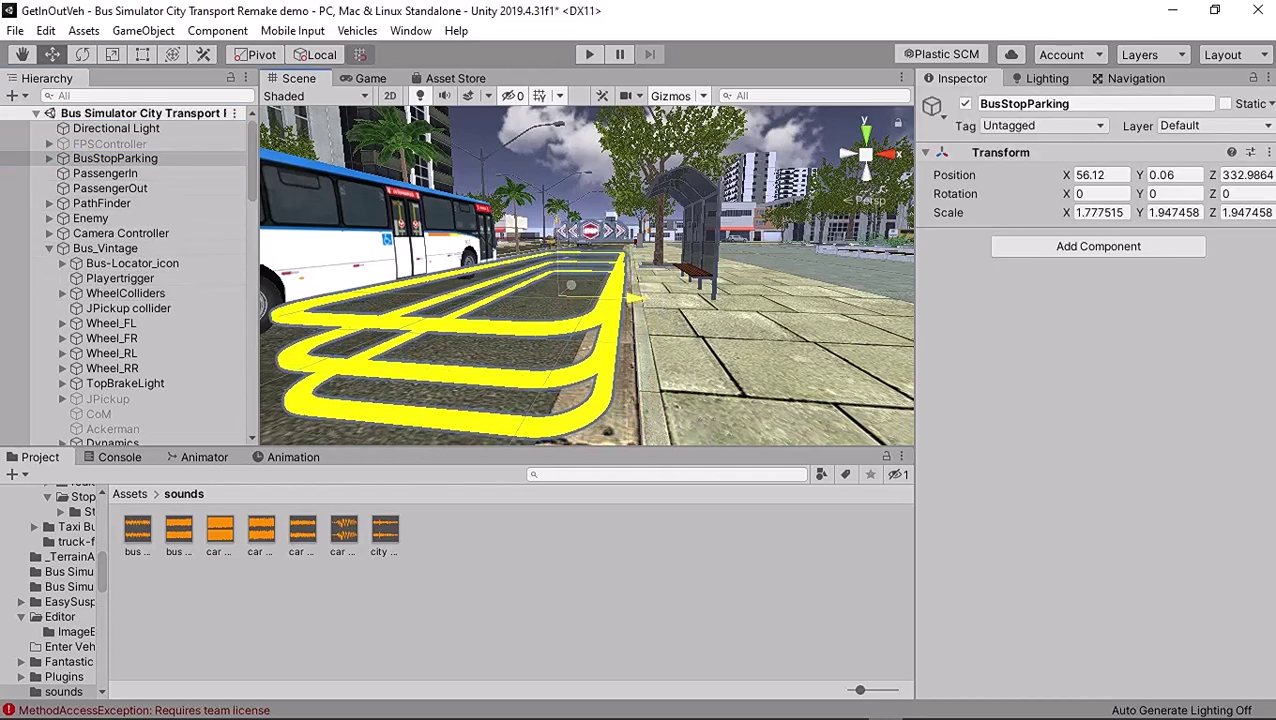
{"action": "scroll", "coordinate": [632, 297], "scroll_direction": "down", "scroll_amount": 4}
{"action": "middle_click_drag", "start_coordinate": [632, 297], "coordinate": [582, 321]}
{"action": "scroll", "coordinate": [617, 326], "scroll_direction": "up", "scroll_amount": 6}
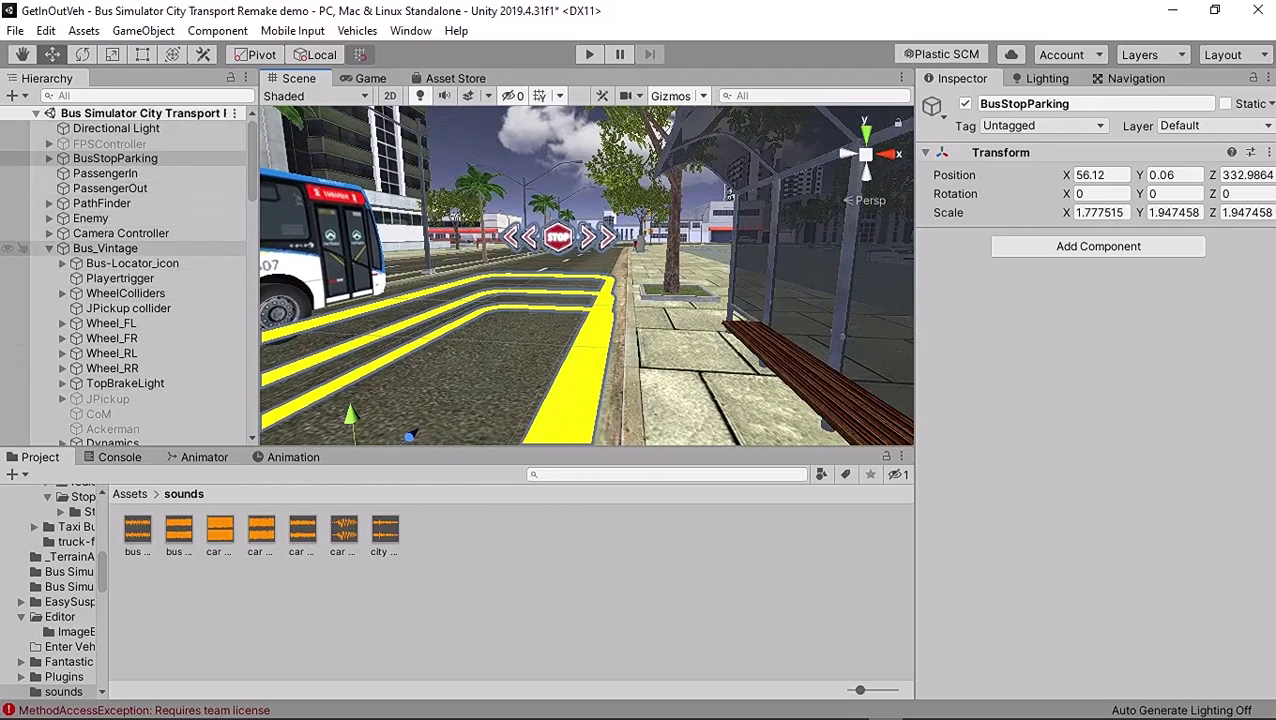
- Move the Playertrigger of Bus_Vintage outward from the bus door toward the sidewalk, to X 1.45
{"action": "left_click", "coordinate": [132, 263]}
{"action": "left_click", "coordinate": [120, 278]}
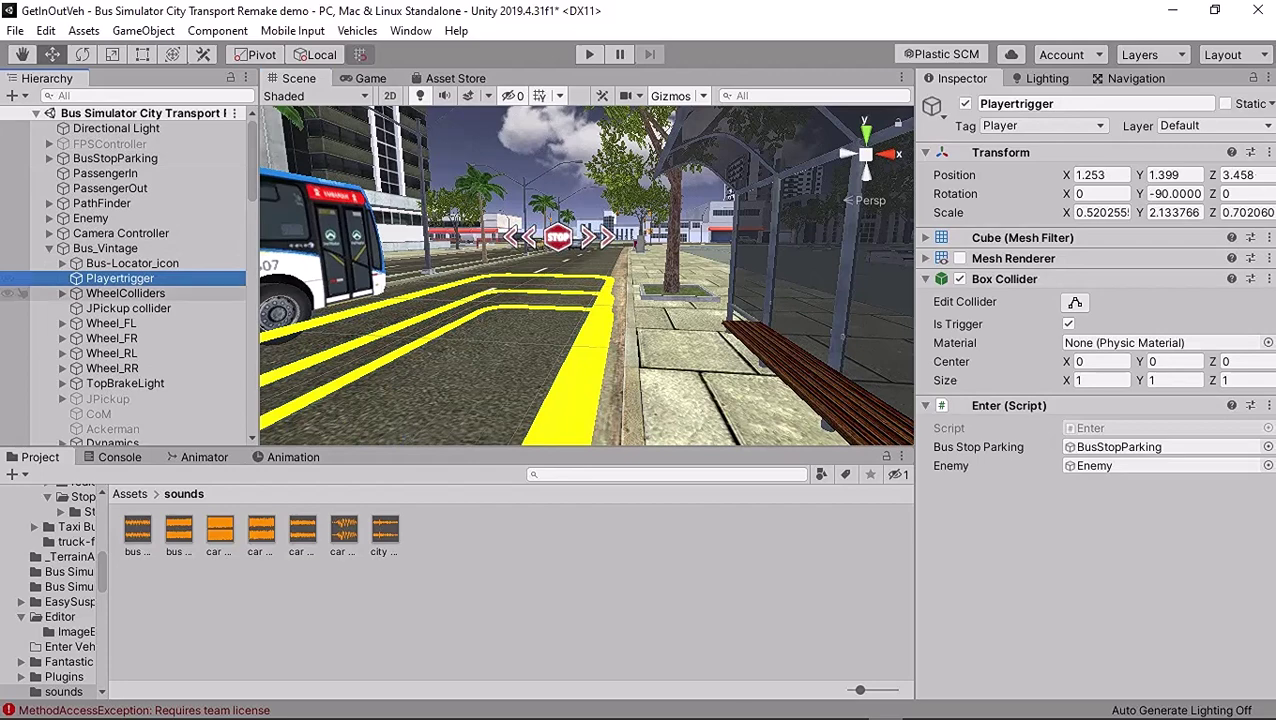
{"action": "left_click", "coordinate": [120, 278]}
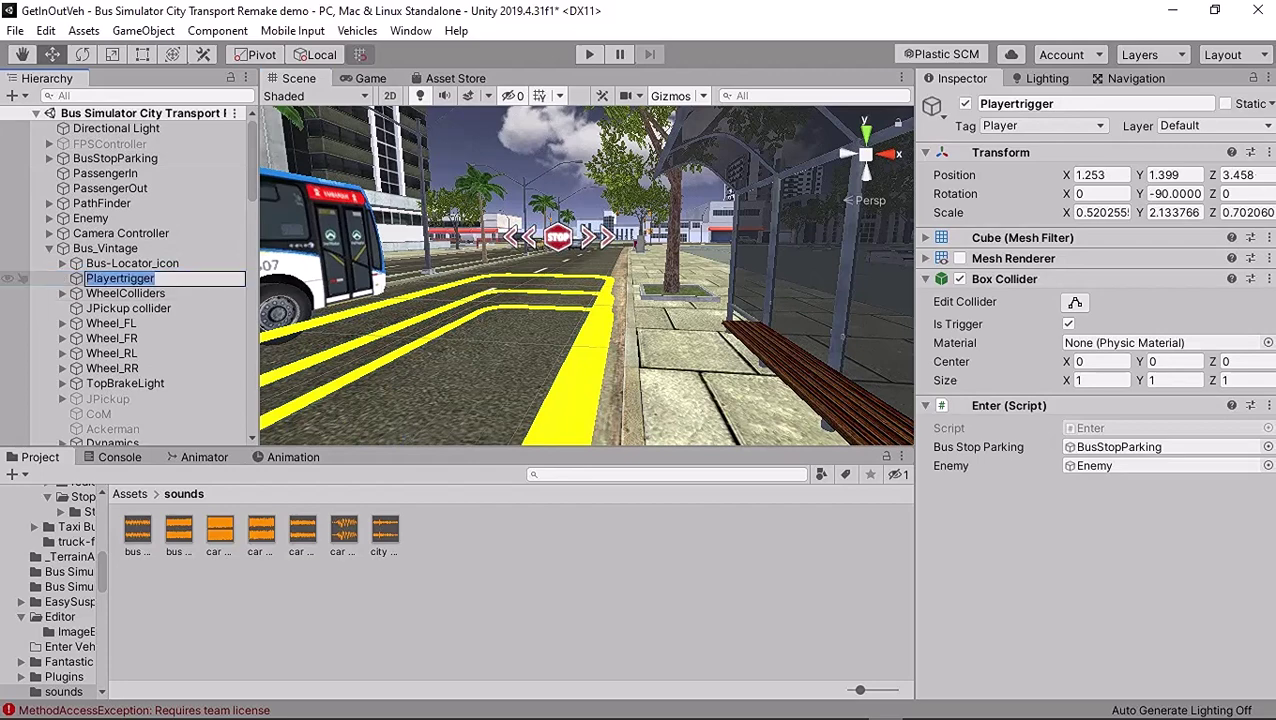
{"action": "left_click", "coordinate": [105, 248]}
{"action": "double_click", "coordinate": [120, 278]}
{"action": "middle_click_drag", "start_coordinate": [540, 272], "coordinate": [515, 291]}
{"action": "left_click_drag", "start_coordinate": [493, 292], "coordinate": [532, 293]}
{"action": "scroll", "coordinate": [532, 293], "scroll_direction": "down", "scroll_amount": 3}
{"action": "middle_click_drag", "start_coordinate": [532, 293], "coordinate": [545, 286]}
{"action": "left_click_drag", "start_coordinate": [534, 278], "coordinate": [526, 278]}
- Examine the Playertrigger's box collider beside the bus door and its distance from the curb from several angles
{"action": "scroll", "coordinate": [526, 278], "scroll_direction": "down", "scroll_amount": 4}
{"action": "right_click_drag", "start_coordinate": [526, 278], "coordinate": [534, 308]}
{"action": "middle_click_drag", "start_coordinate": [534, 308], "coordinate": [556, 352]}
{"action": "scroll", "coordinate": [556, 352], "scroll_direction": "up", "scroll_amount": 3}
{"action": "right_click_drag", "start_coordinate": [556, 352], "coordinate": [518, 315]}
{"action": "middle_click_drag", "start_coordinate": [518, 315], "coordinate": [410, 322]}
{"action": "scroll", "coordinate": [430, 300], "scroll_direction": "up", "scroll_amount": 2}
{"action": "right_click_drag", "start_coordinate": [515, 290], "coordinate": [524, 290]}
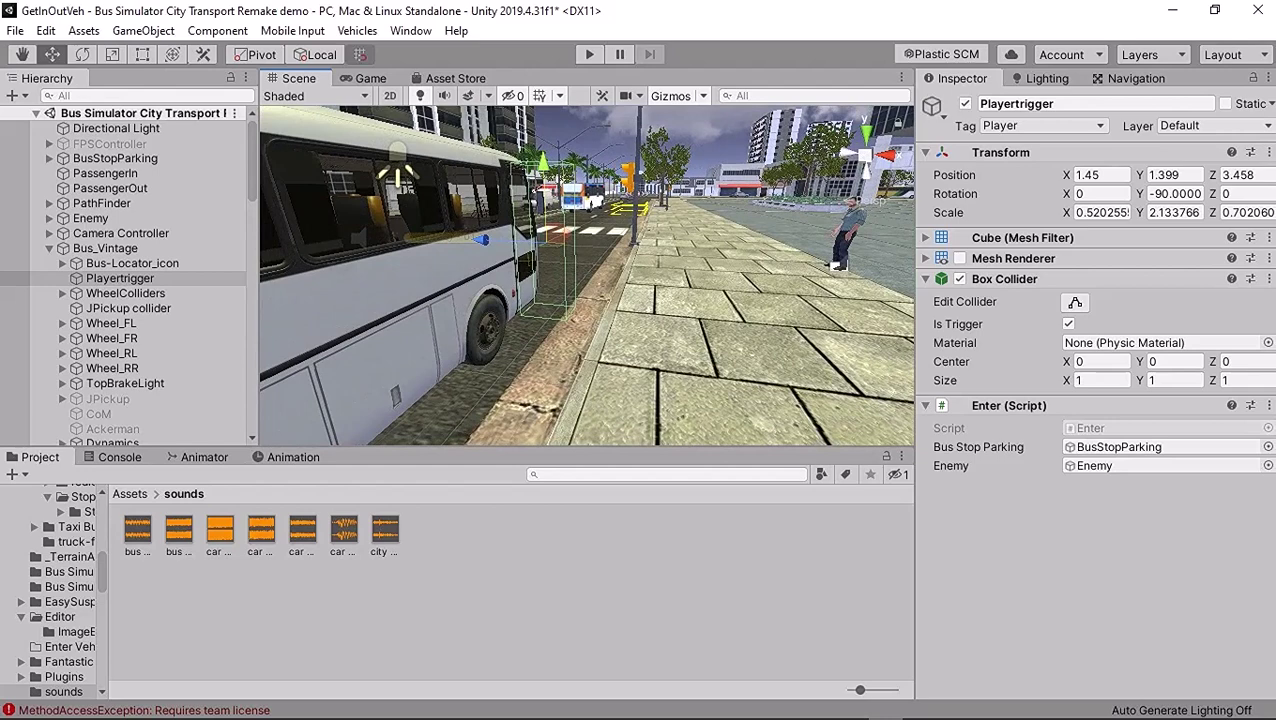
{"action": "right_click_drag", "start_coordinate": [560, 310], "coordinate": [518, 258]}
{"action": "middle_click_drag", "start_coordinate": [518, 258], "coordinate": [522, 264]}
{"action": "right_click_drag", "start_coordinate": [515, 285], "coordinate": [524, 286]}
{"action": "scroll", "coordinate": [506, 286], "scroll_direction": "down", "scroll_amount": 1}
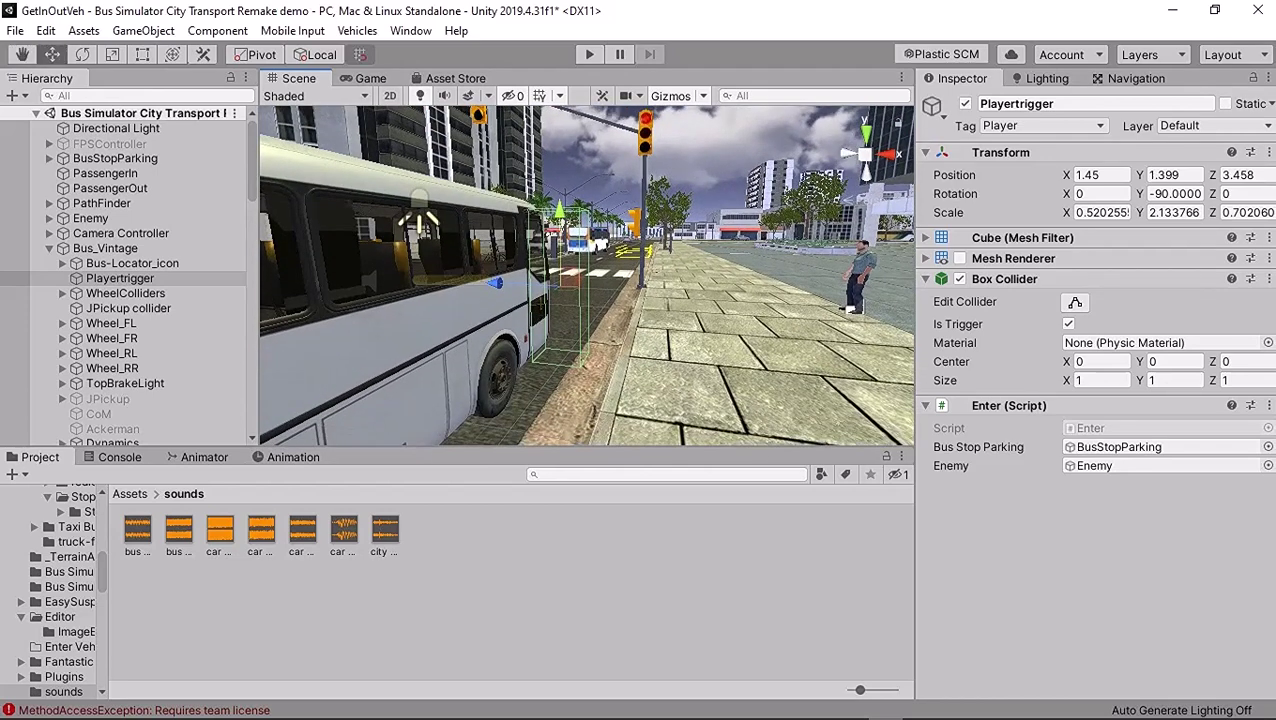
- Play-test the bus drive with the repositioned Playertrigger and parking zone, and exit play mode
{"action": "key", "text": "ctrl+p"}
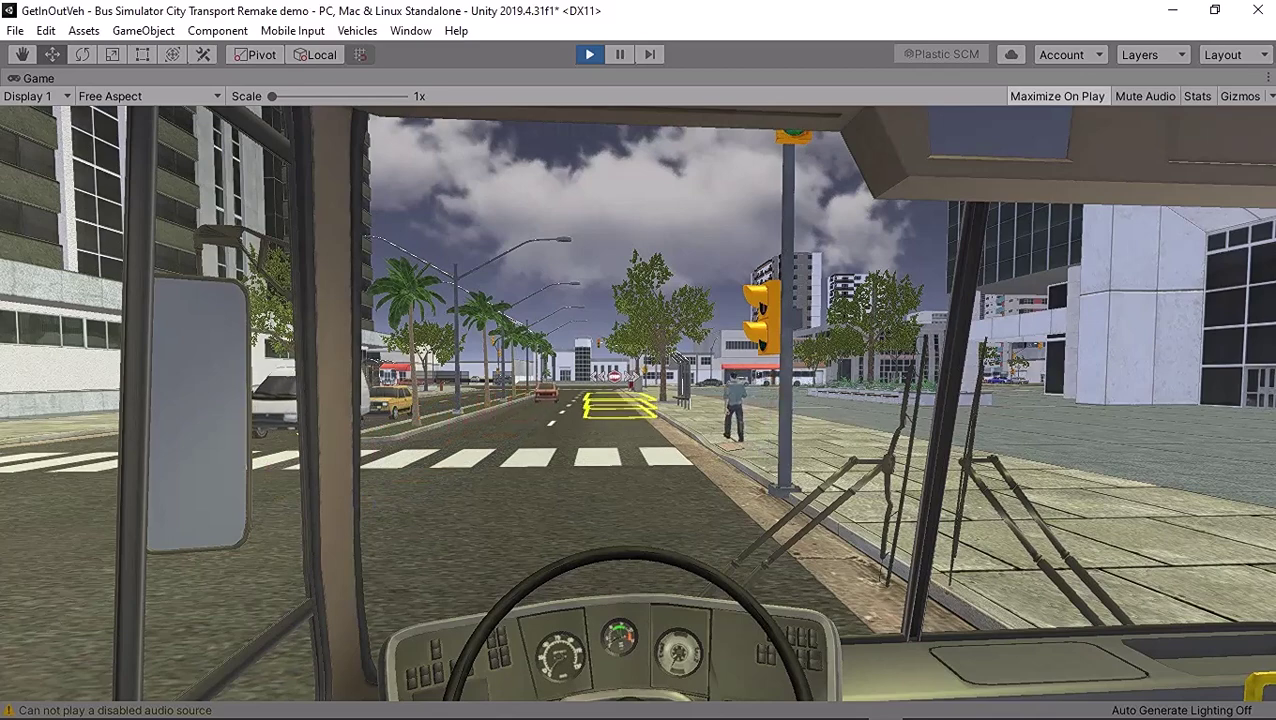
{"action": "key", "text": "w"}
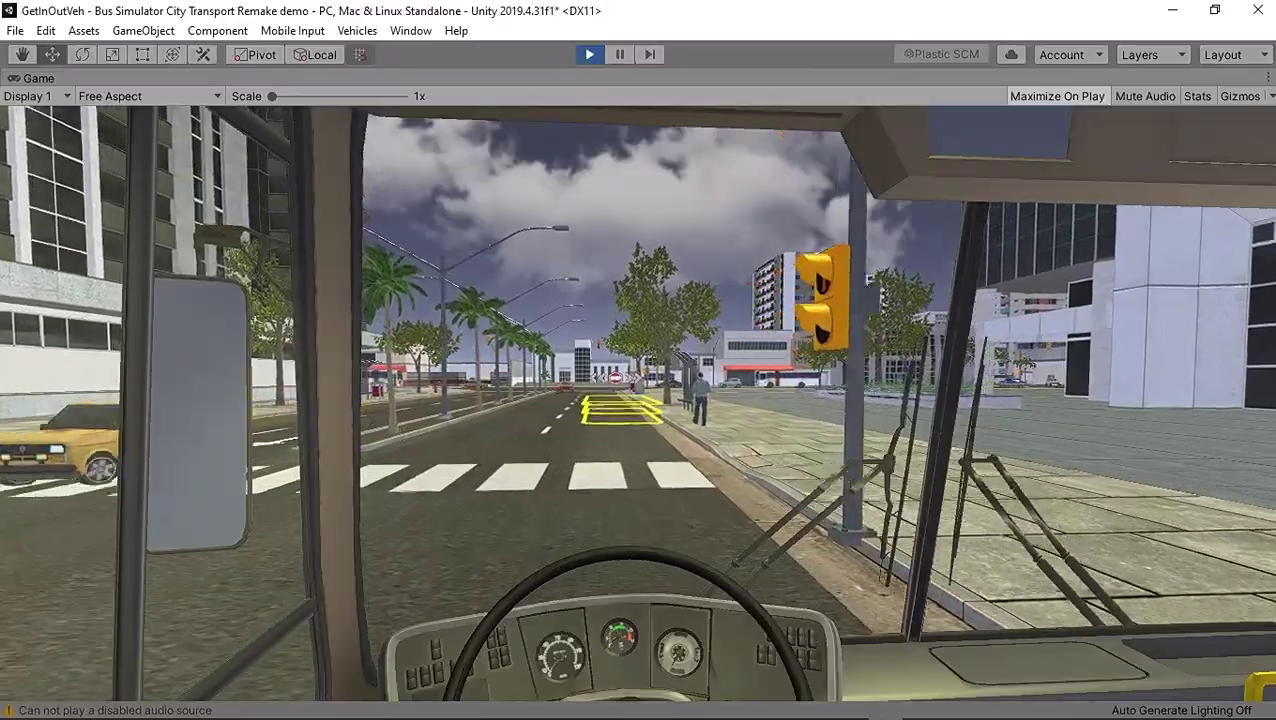
{"action": "key", "text": "c"}
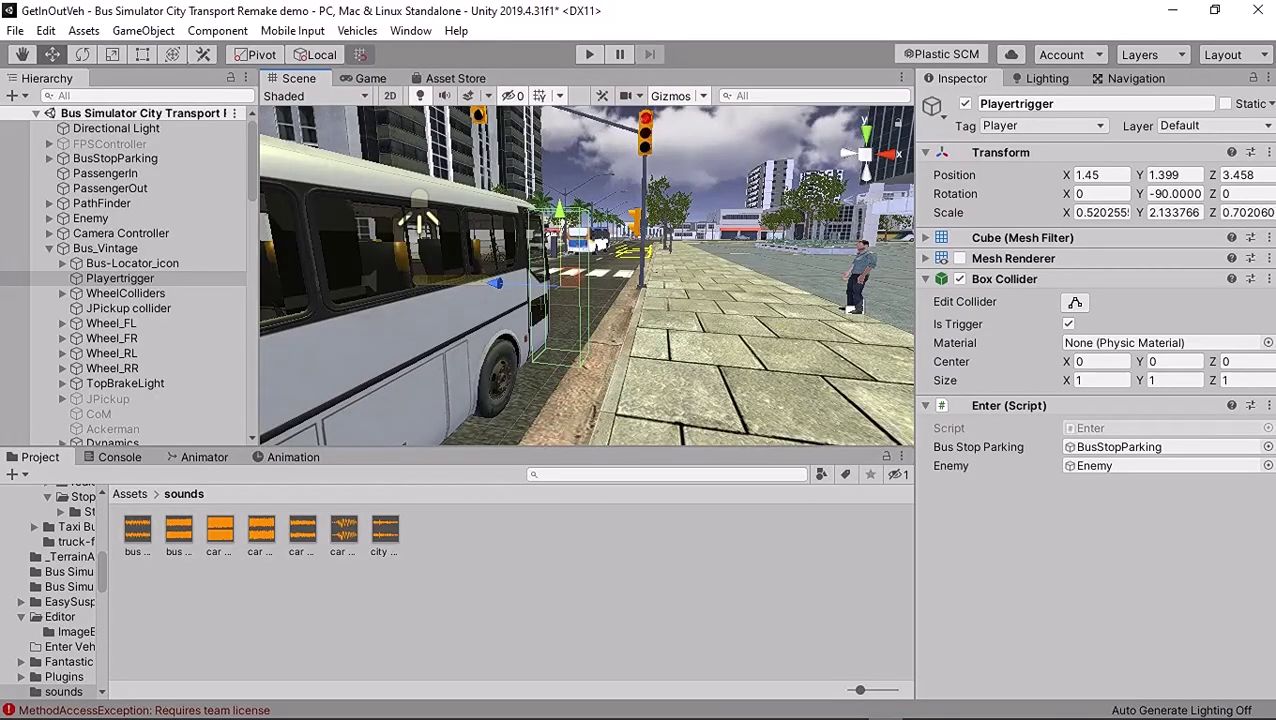
- Examine the passenger character standing on the sidewalk near the crosswalk
{"action": "middle_click_drag", "start_coordinate": [680, 260], "coordinate": [420, 335]}
{"action": "scroll", "coordinate": [420, 335], "scroll_direction": "up", "scroll_amount": 3}
{"action": "scroll", "coordinate": [587, 275], "scroll_direction": "up", "scroll_amount": 2}
{"action": "middle_click_drag", "start_coordinate": [640, 320], "coordinate": [560, 280]}
{"action": "scroll", "coordinate": [587, 275], "scroll_direction": "down", "scroll_amount": 4}
{"action": "right_click_drag", "start_coordinate": [600, 280], "coordinate": [470, 315]}
{"action": "middle_click_drag", "start_coordinate": [470, 315], "coordinate": [430, 305]}
{"action": "scroll", "coordinate": [587, 275], "scroll_direction": "up", "scroll_amount": 4}
{"action": "middle_click_drag", "start_coordinate": [640, 300], "coordinate": [510, 314]}
{"action": "right_click_drag", "start_coordinate": [506, 274], "coordinate": [502, 262]}
{"action": "middle_click_drag", "start_coordinate": [502, 262], "coordinate": [516, 275]}
{"action": "right_click_drag", "start_coordinate": [516, 275], "coordinate": [520, 345]}
{"action": "middle_click_drag", "start_coordinate": [520, 345], "coordinate": [530, 356]}
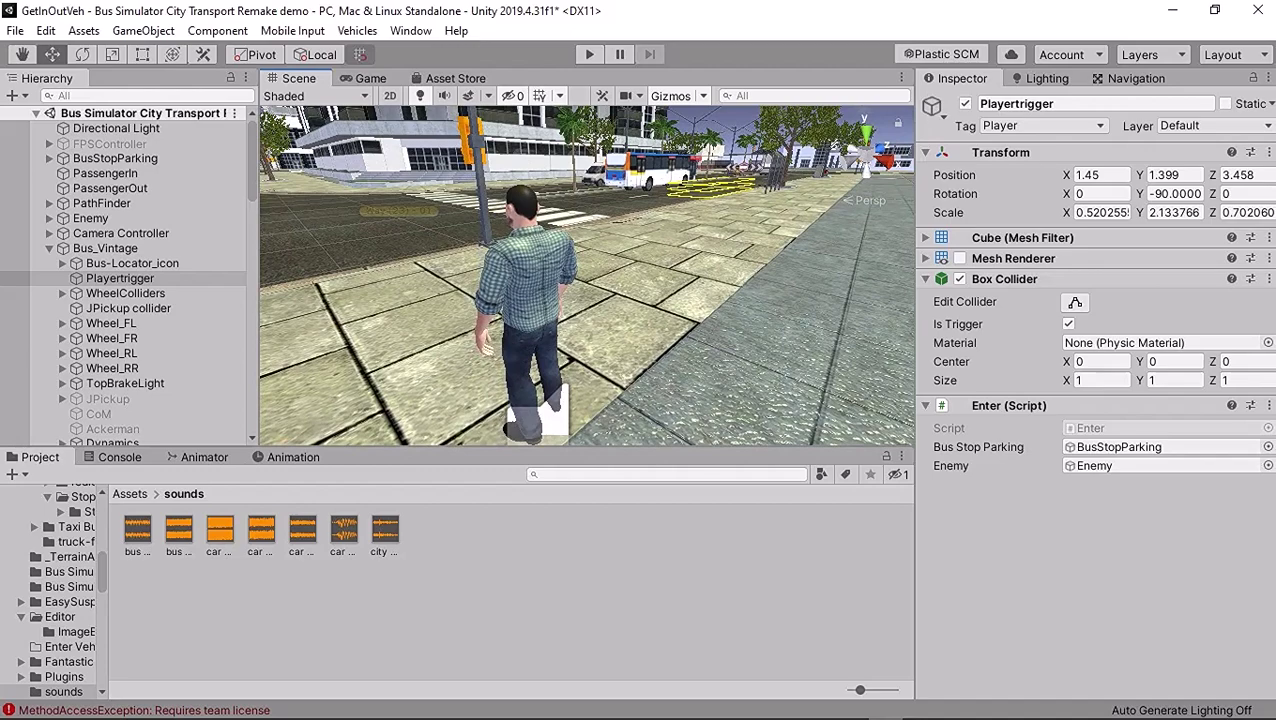
{"action": "scroll", "coordinate": [532, 350], "scroll_direction": "down", "scroll_amount": 4}
{"action": "right_click_drag", "start_coordinate": [532, 350], "coordinate": [522, 336]}
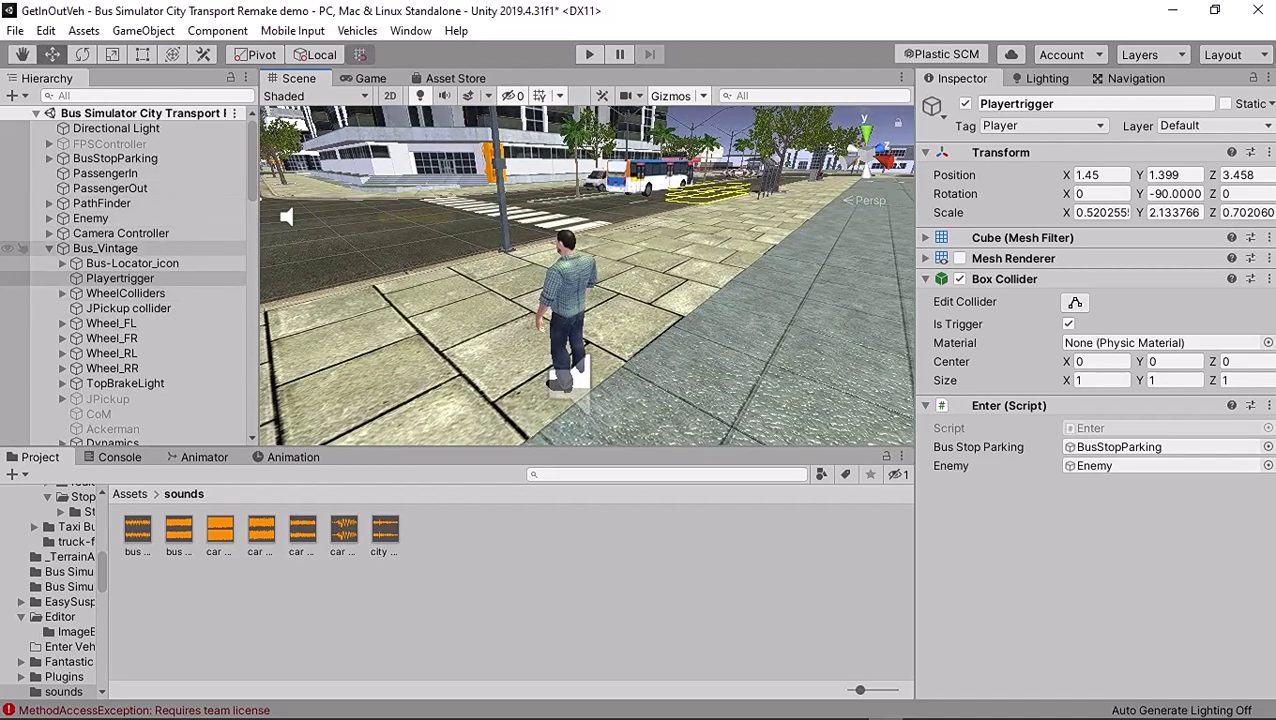
- Collapse the Bus_Vintage and City-Maker groups in the hierarchy and select the Enemy character
{"action": "left_click", "coordinate": [49, 248]}
{"action": "left_click", "coordinate": [49, 263]}
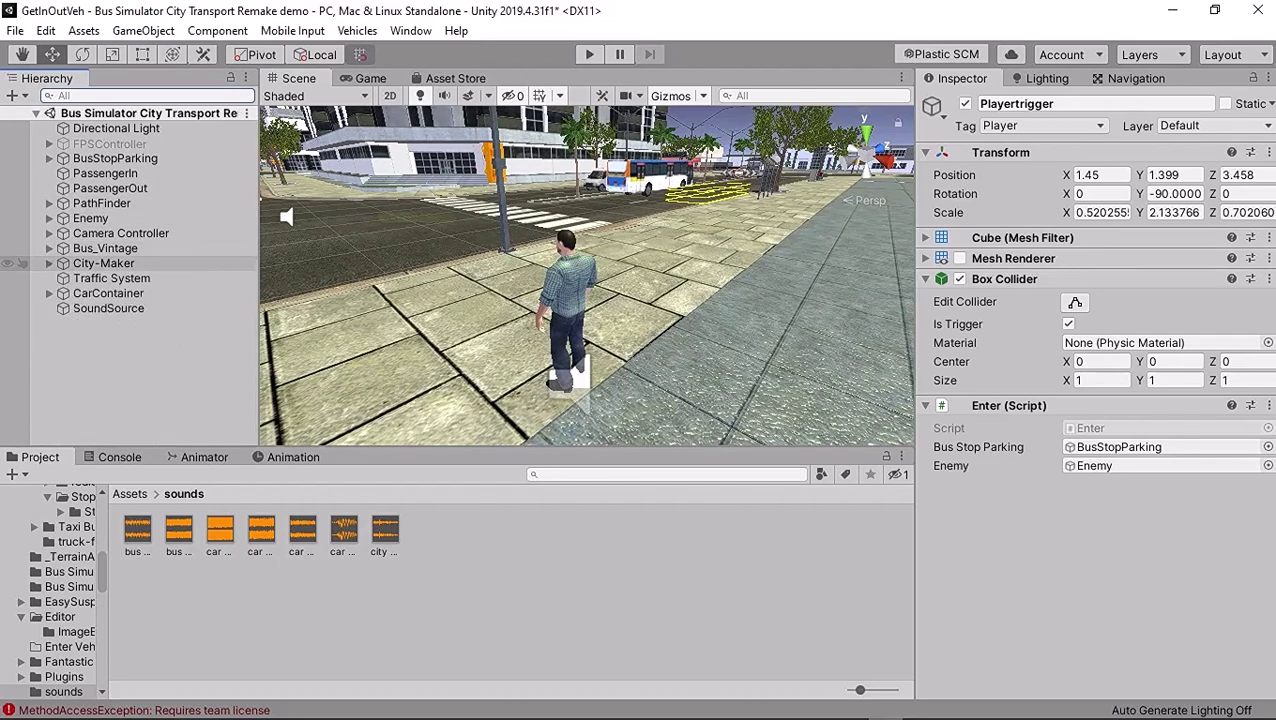
{"action": "left_click", "coordinate": [90, 218]}
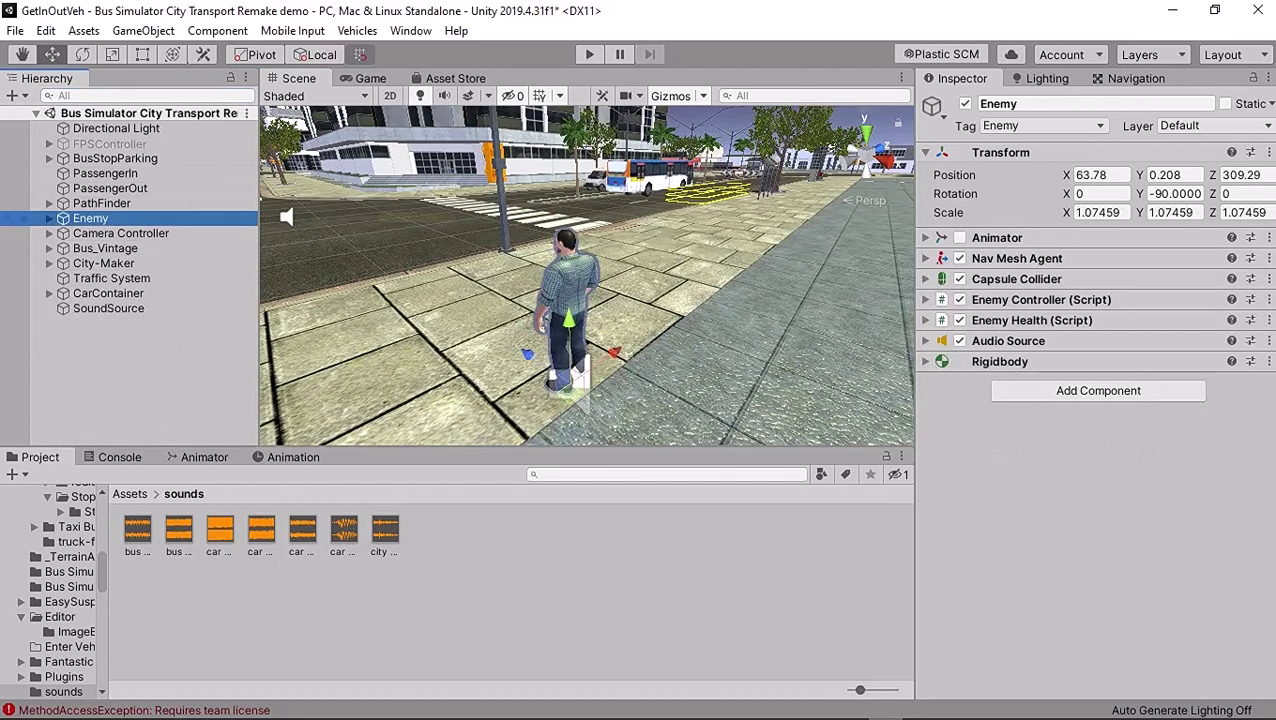
{"action": "middle_click_drag", "start_coordinate": [560, 330], "coordinate": [591, 312]}
- Open the greenicon asset folder under 3d Models/Signs
{"action": "left_click", "coordinate": [130, 494]}
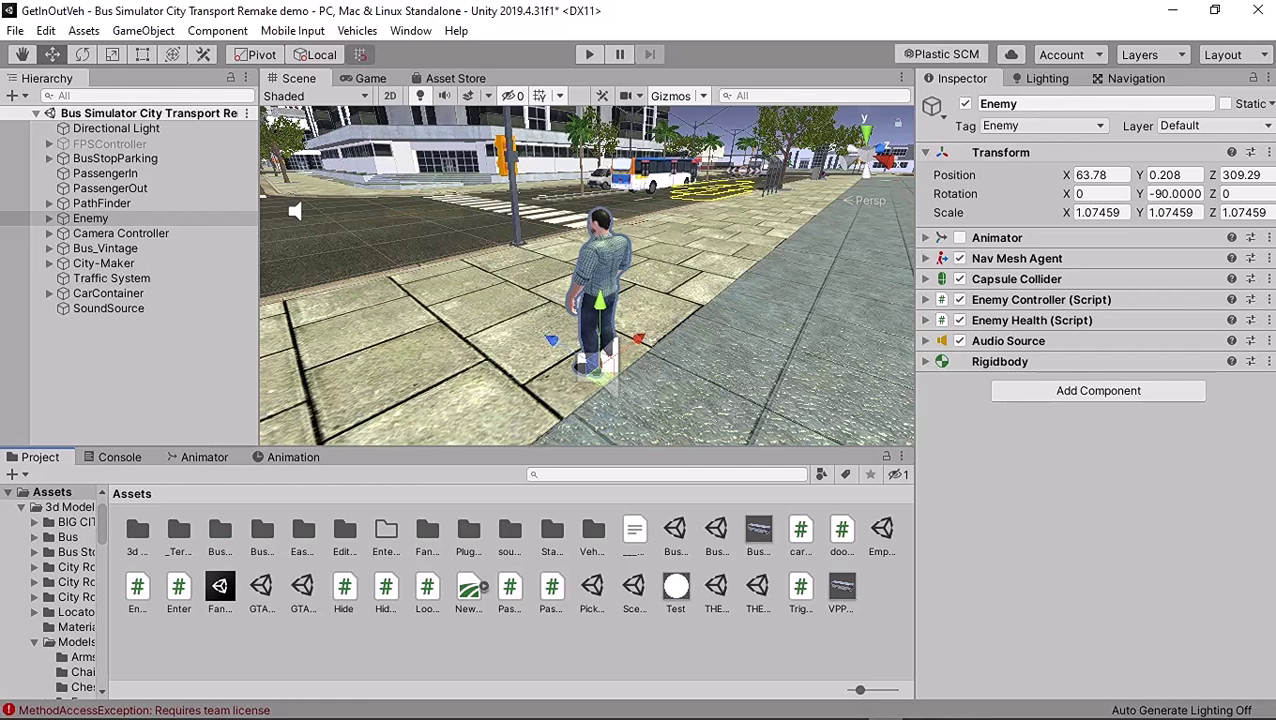
{"action": "double_click", "coordinate": [138, 532]}
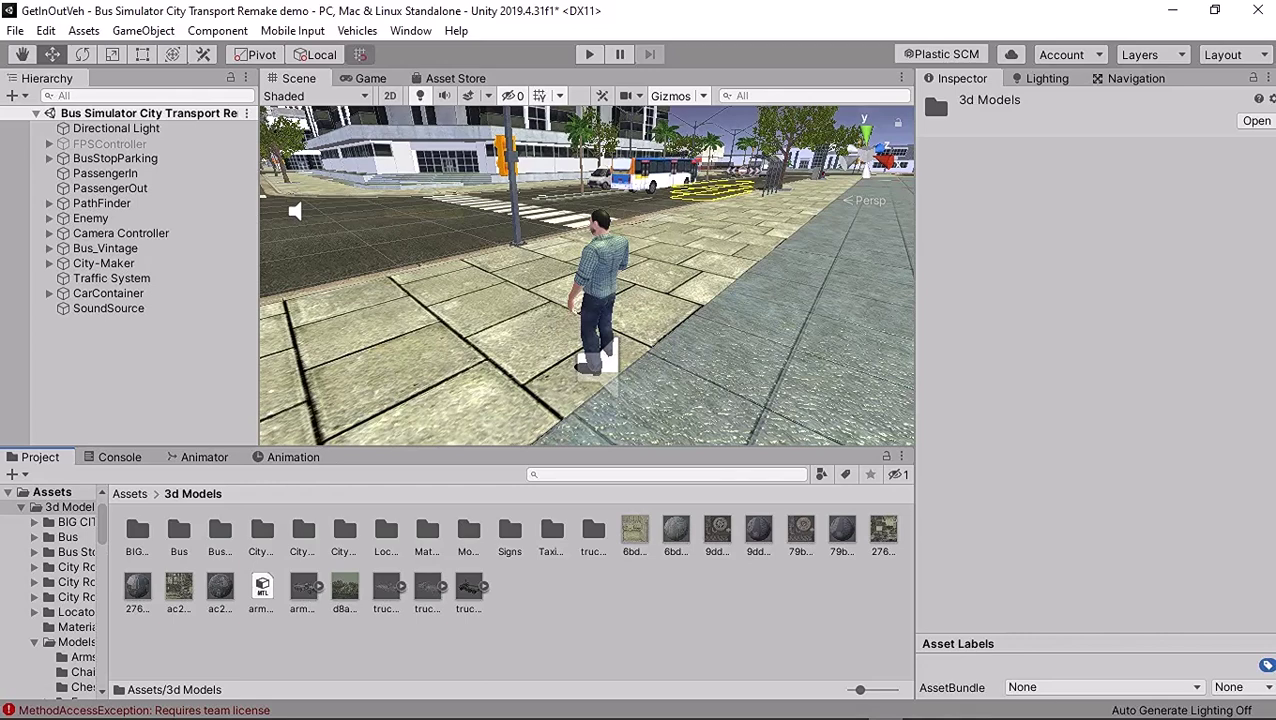
{"action": "double_click", "coordinate": [509, 532]}
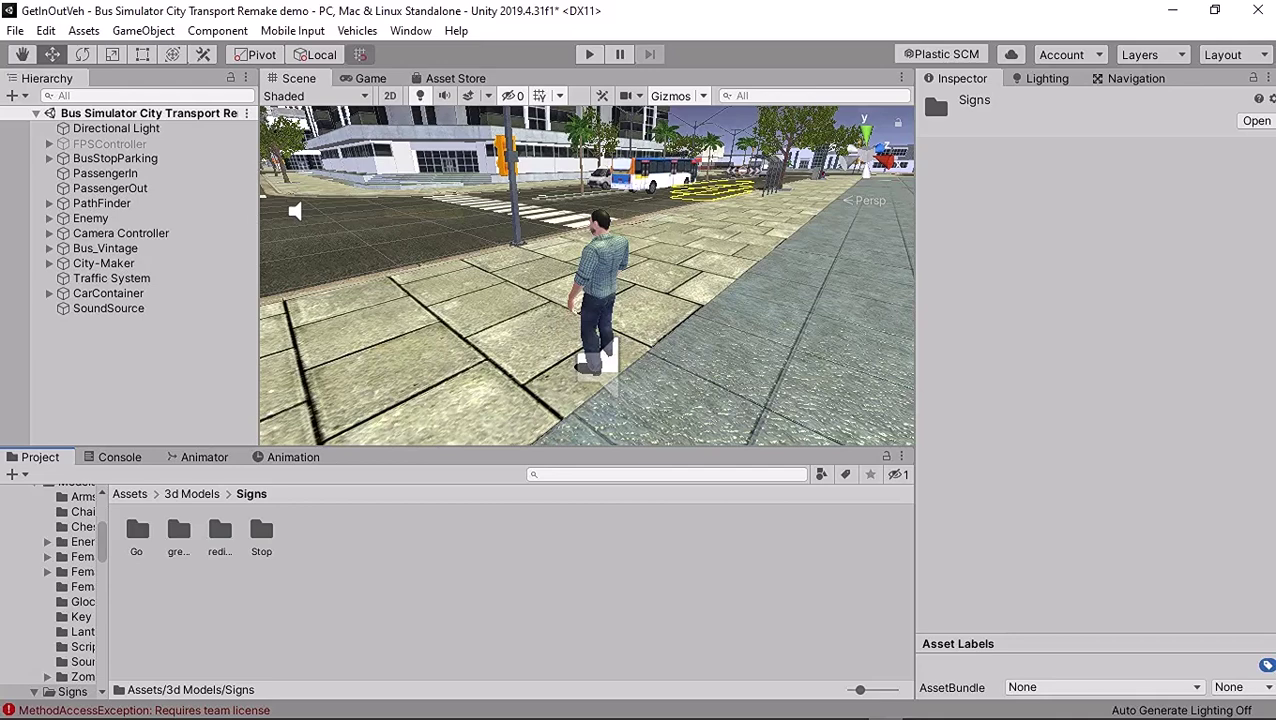
{"action": "double_click", "coordinate": [179, 531]}
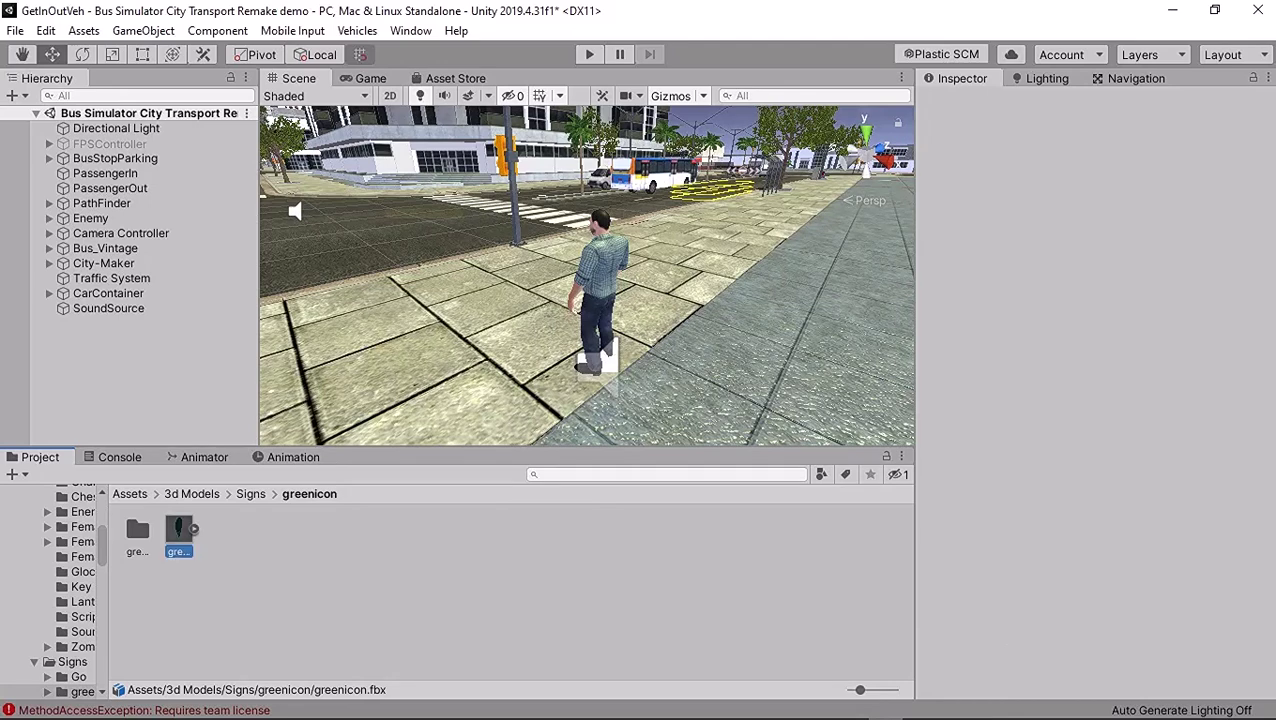
- Examine the greenicon texture folder and the sub-assets contained in the greenicon model
{"action": "left_click", "coordinate": [962, 79]}
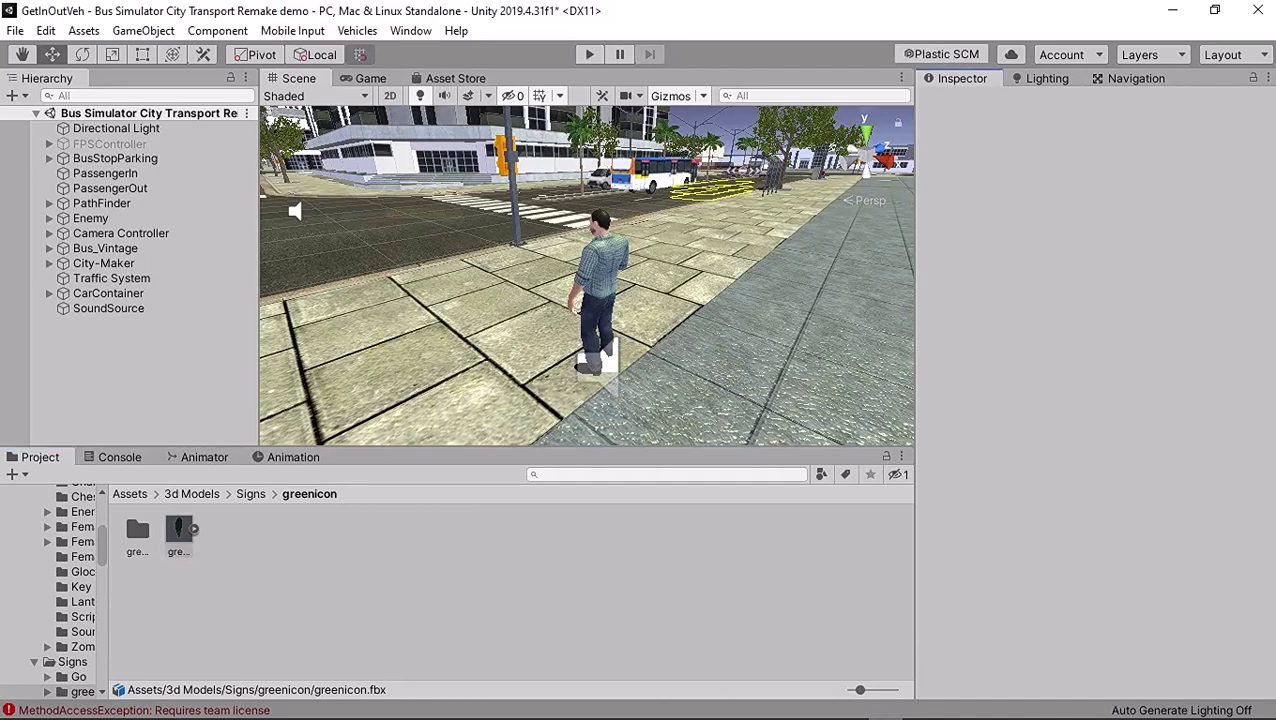
{"action": "double_click", "coordinate": [137, 530]}
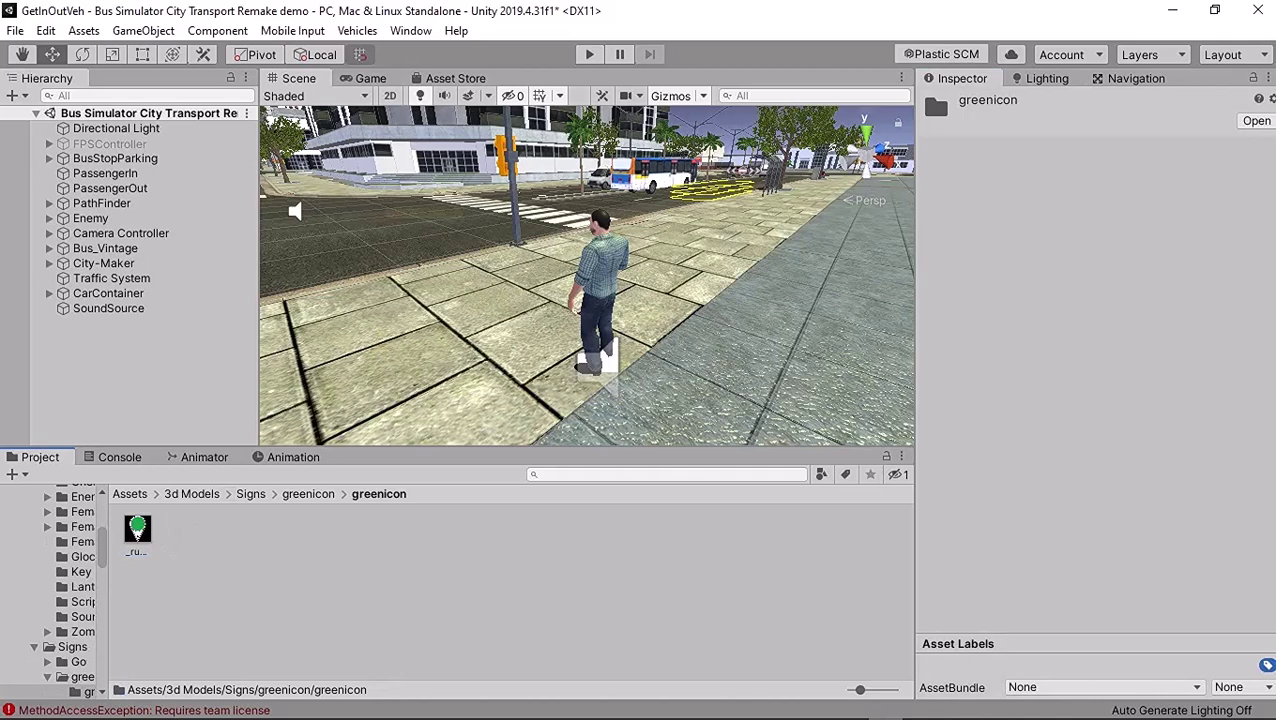
{"action": "left_click", "coordinate": [308, 494]}
{"action": "left_click", "coordinate": [179, 530]}
{"action": "left_click", "coordinate": [195, 529]}
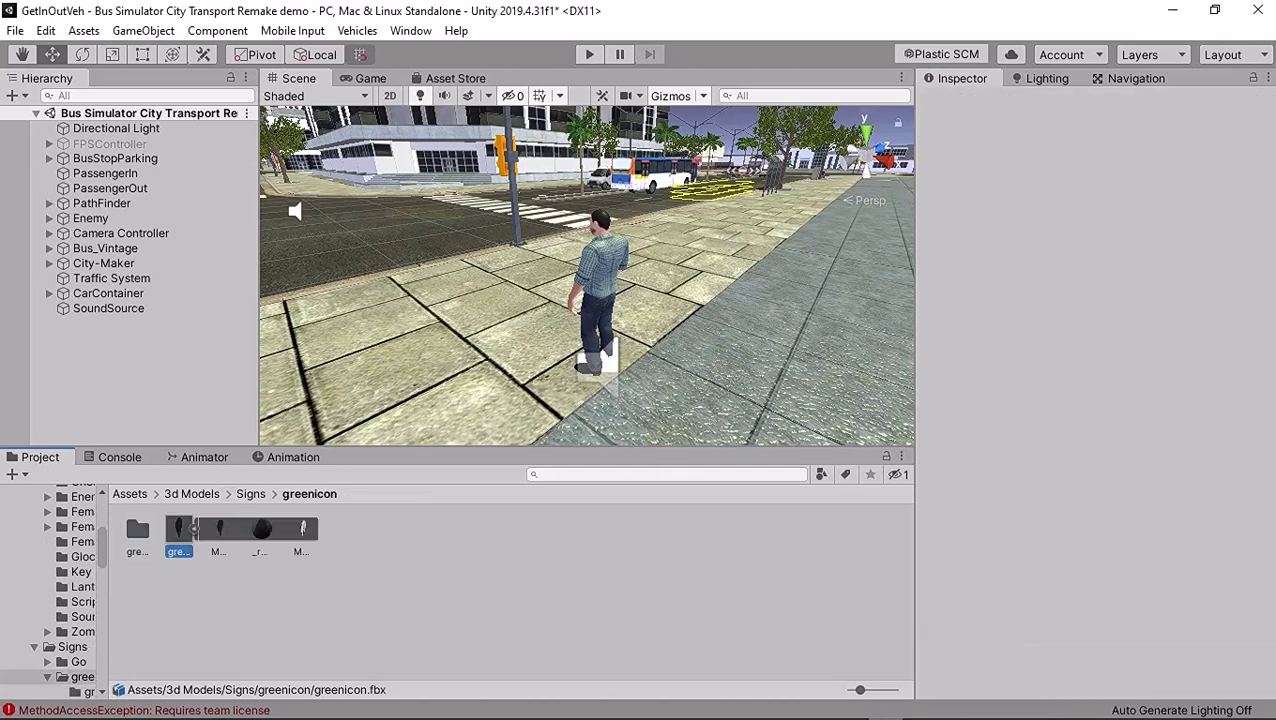
{"action": "left_click", "coordinate": [302, 531]}
{"action": "left_click", "coordinate": [261, 531]}
{"action": "left_click", "coordinate": [219, 531]}
{"action": "left_click", "coordinate": [195, 529]}
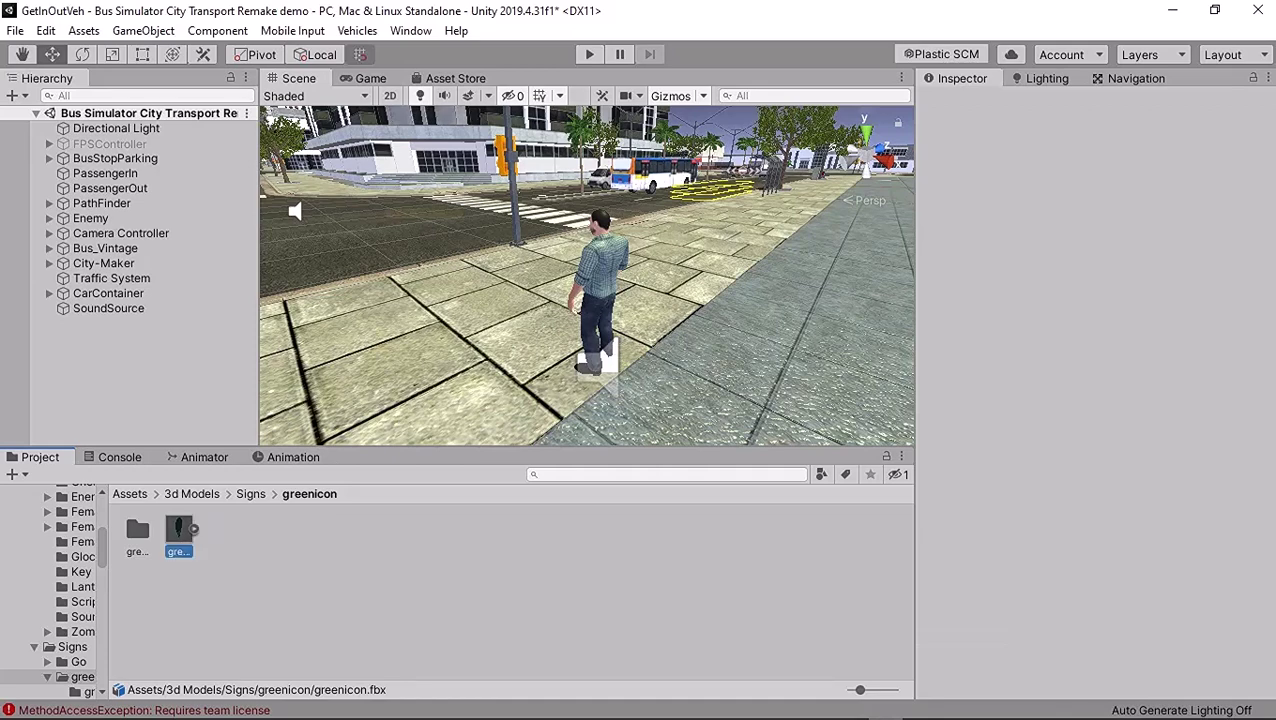
- Add the greenicon model to the scene and place it above the passenger's head
{"action": "left_click_drag", "start_coordinate": [178, 530], "coordinate": [513, 152]}
{"action": "middle_click_drag", "start_coordinate": [513, 152], "coordinate": [615, 182]}
{"action": "left_click_drag", "start_coordinate": [655, 243], "coordinate": [785, 248]}
{"action": "middle_click_drag", "start_coordinate": [785, 248], "coordinate": [598, 284]}
{"action": "left_click", "coordinate": [598, 284]}
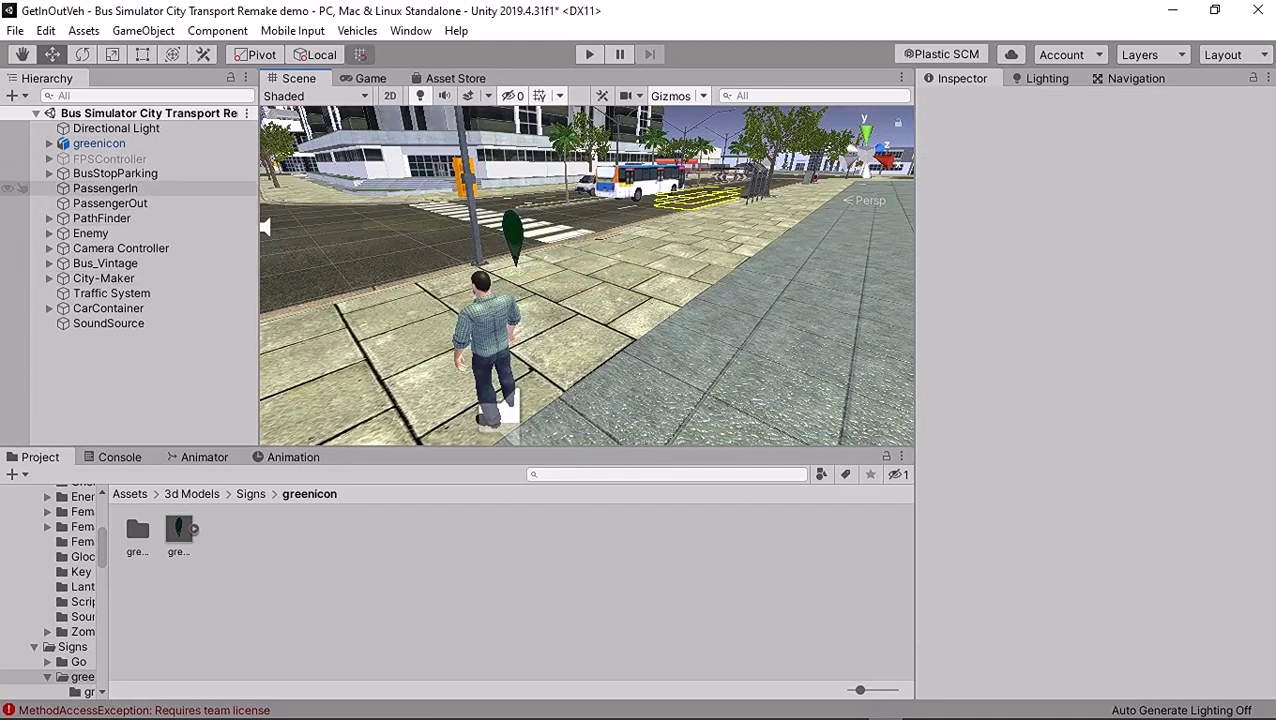
- Make greenicon a child of Enemy, reset its transform and raise it above the passenger's head to about Y 2.09
{"action": "left_click_drag", "start_coordinate": [99, 143], "coordinate": [92, 233]}
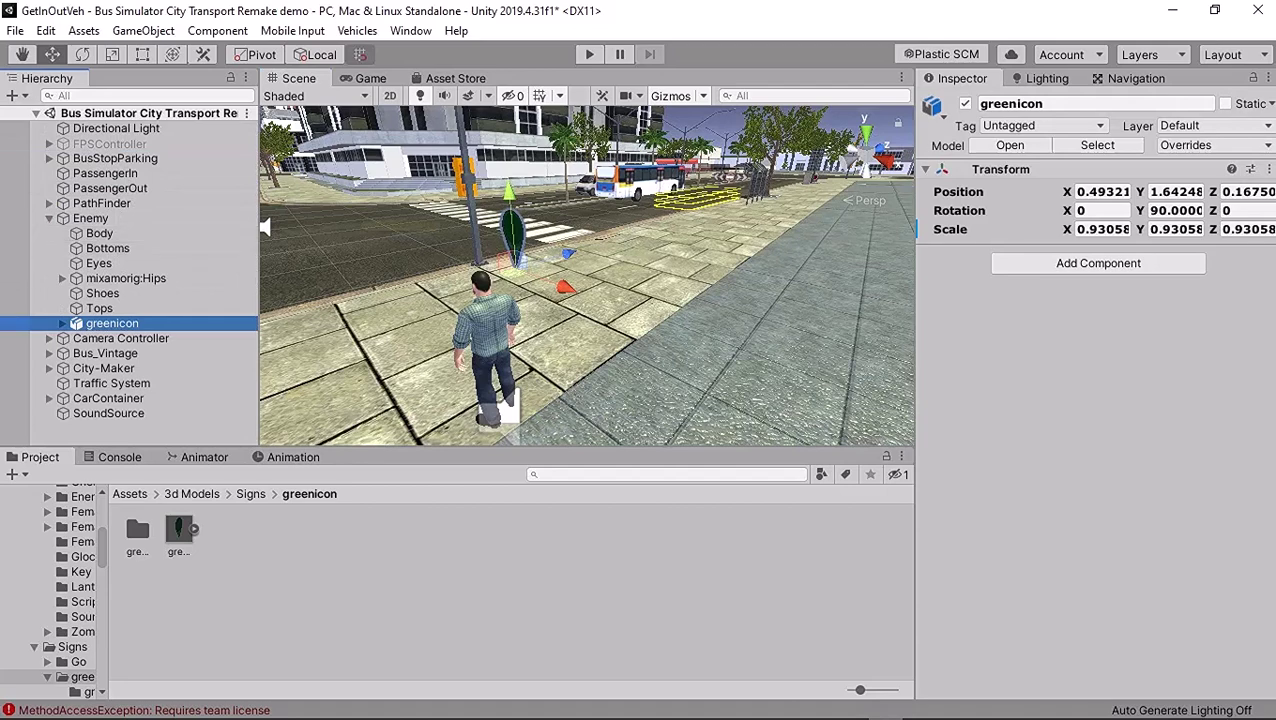
{"action": "right_click", "coordinate": [960, 169]}
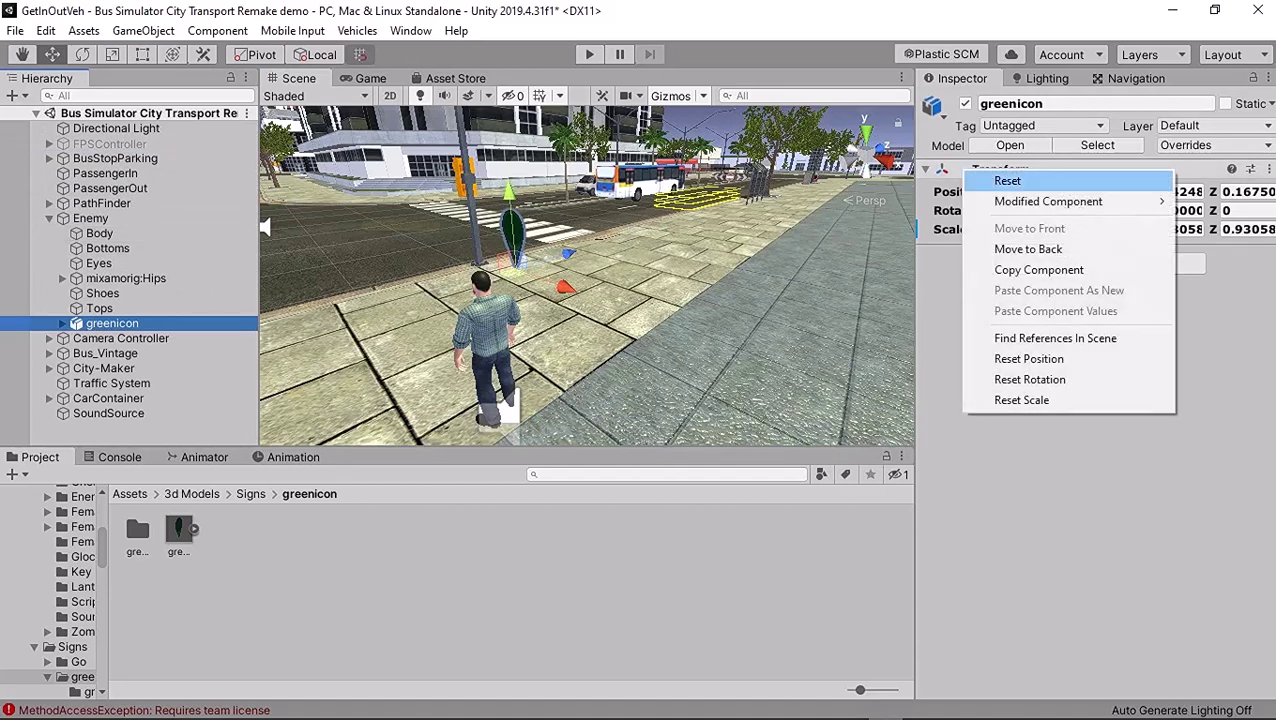
{"action": "left_click", "coordinate": [1005, 179]}
{"action": "left_click_drag", "start_coordinate": [491, 358], "coordinate": [464, 160]}
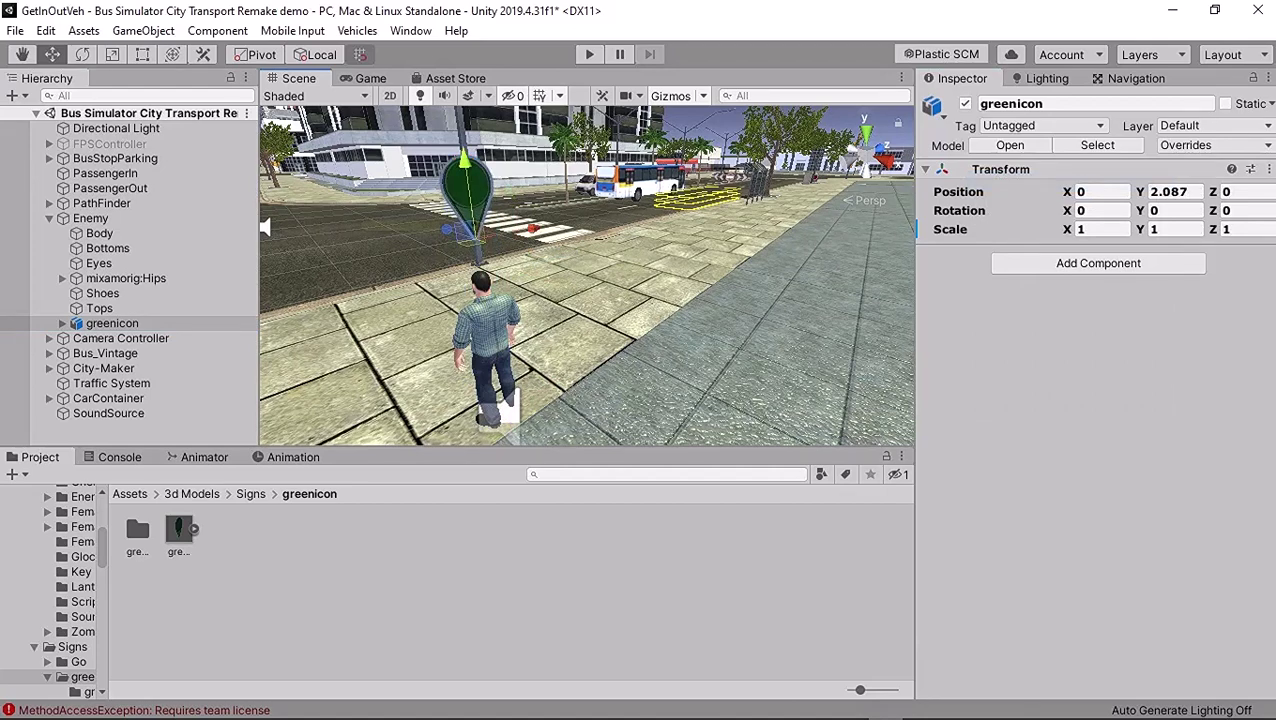
- Open the inner greenicon texture folder and unpack the greenicon prefab in the scene completely
{"action": "double_click", "coordinate": [137, 534]}
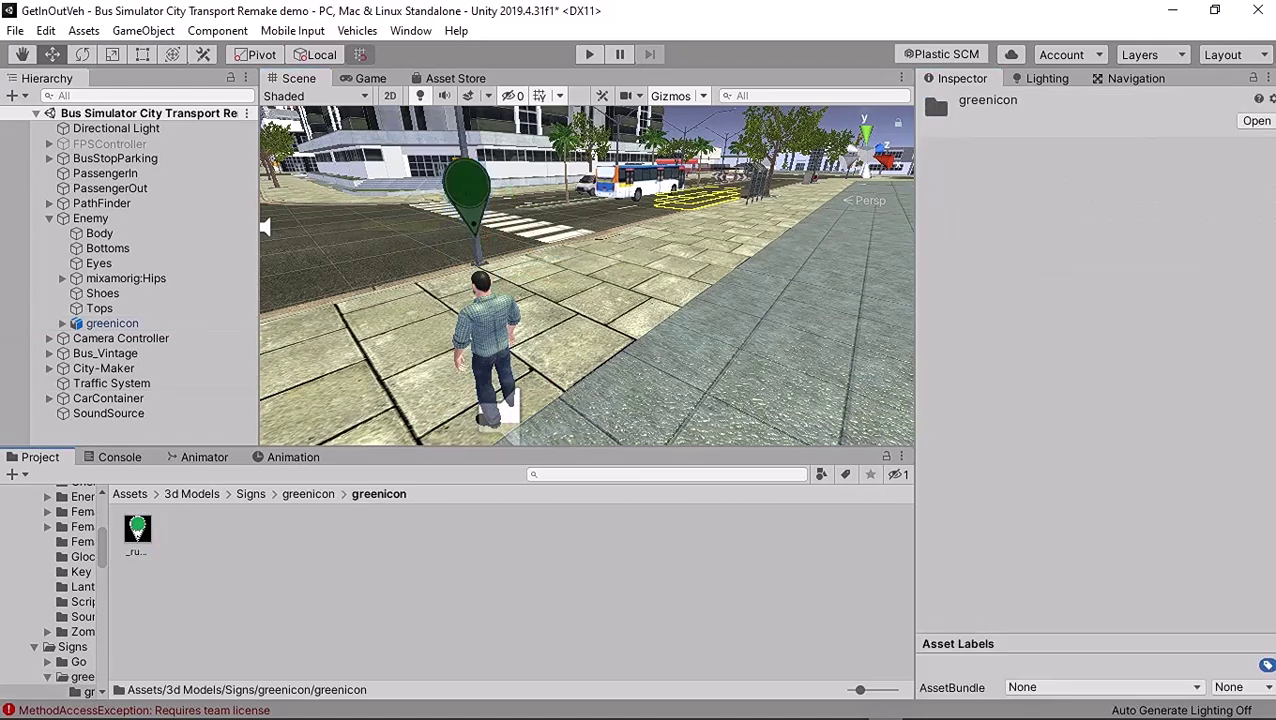
{"action": "right_click", "coordinate": [108, 323]}
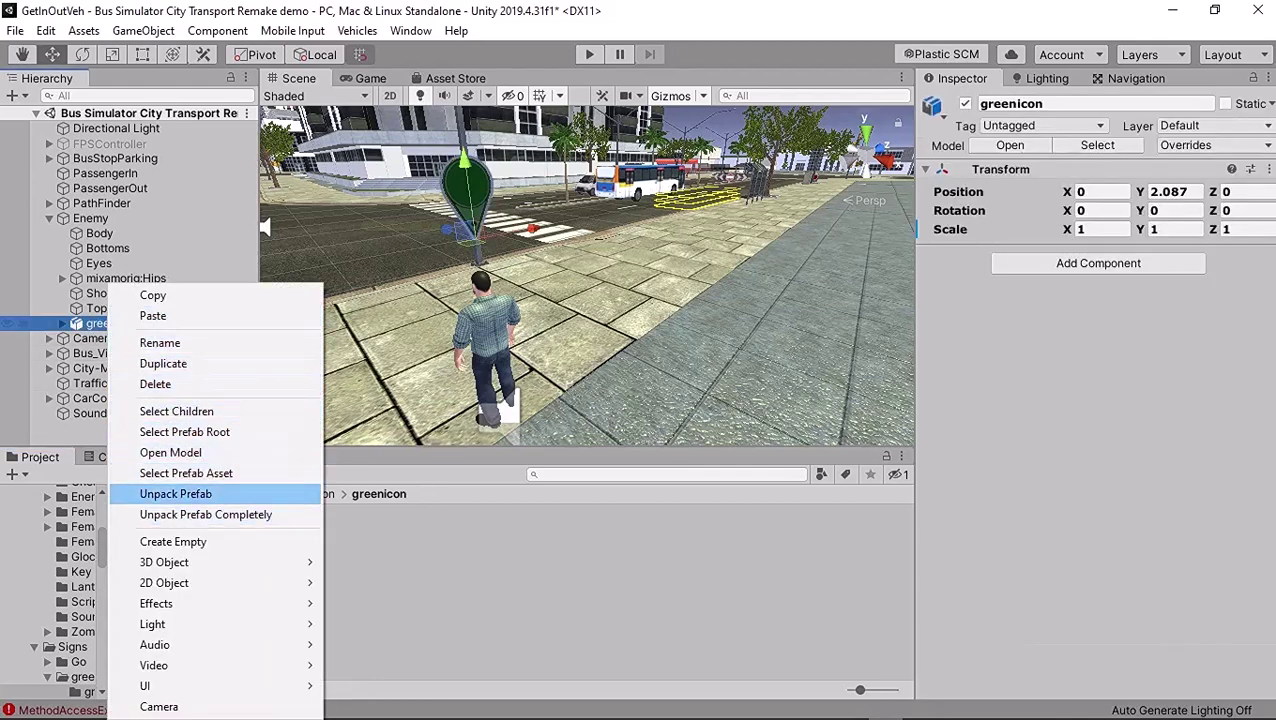
{"action": "left_click", "coordinate": [205, 514]}
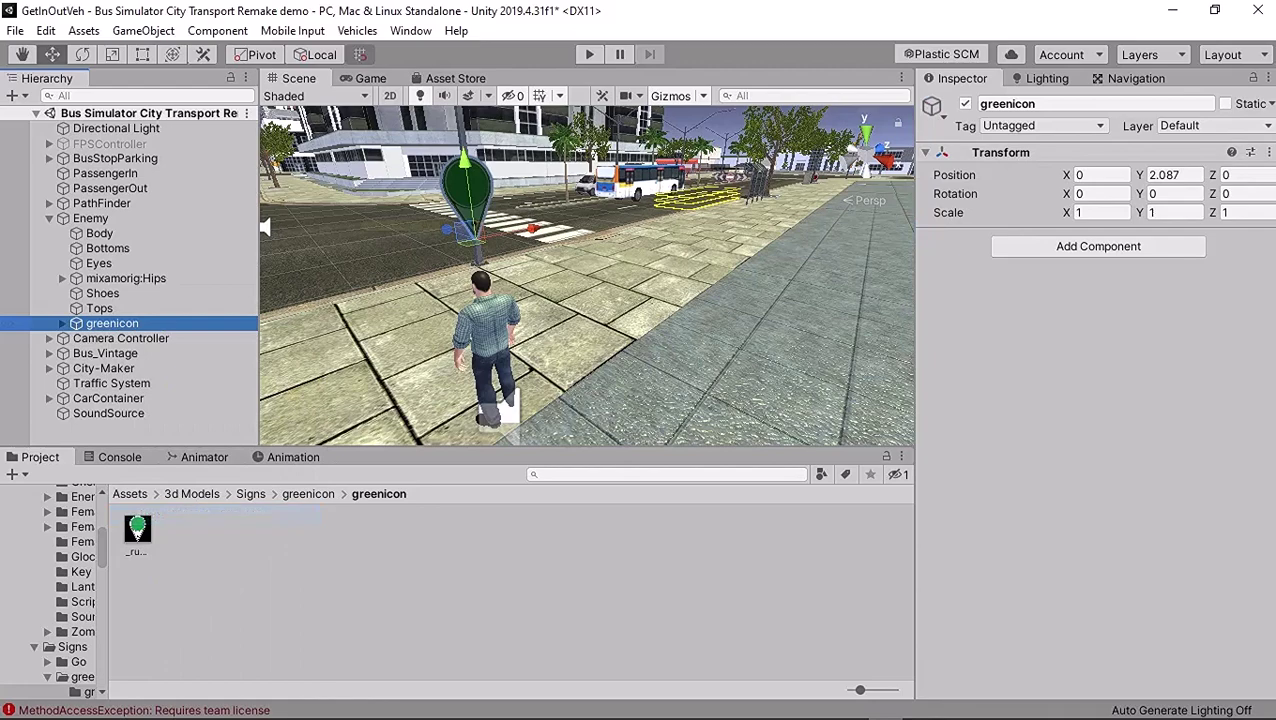
- Raise the greenicon higher above the passenger's head to a Y position of about 2.42
{"action": "right_click", "coordinate": [588, 275]}
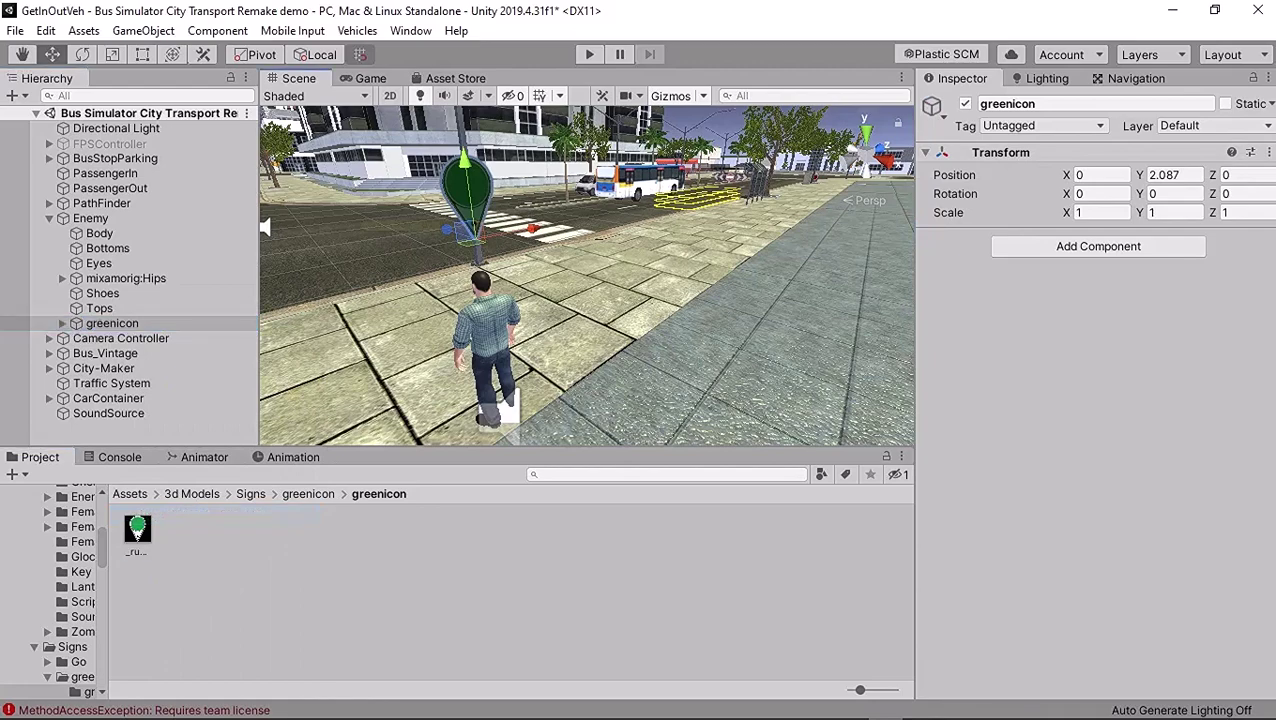
{"action": "right_click_drag", "start_coordinate": [588, 275], "coordinate": [760, 275]}
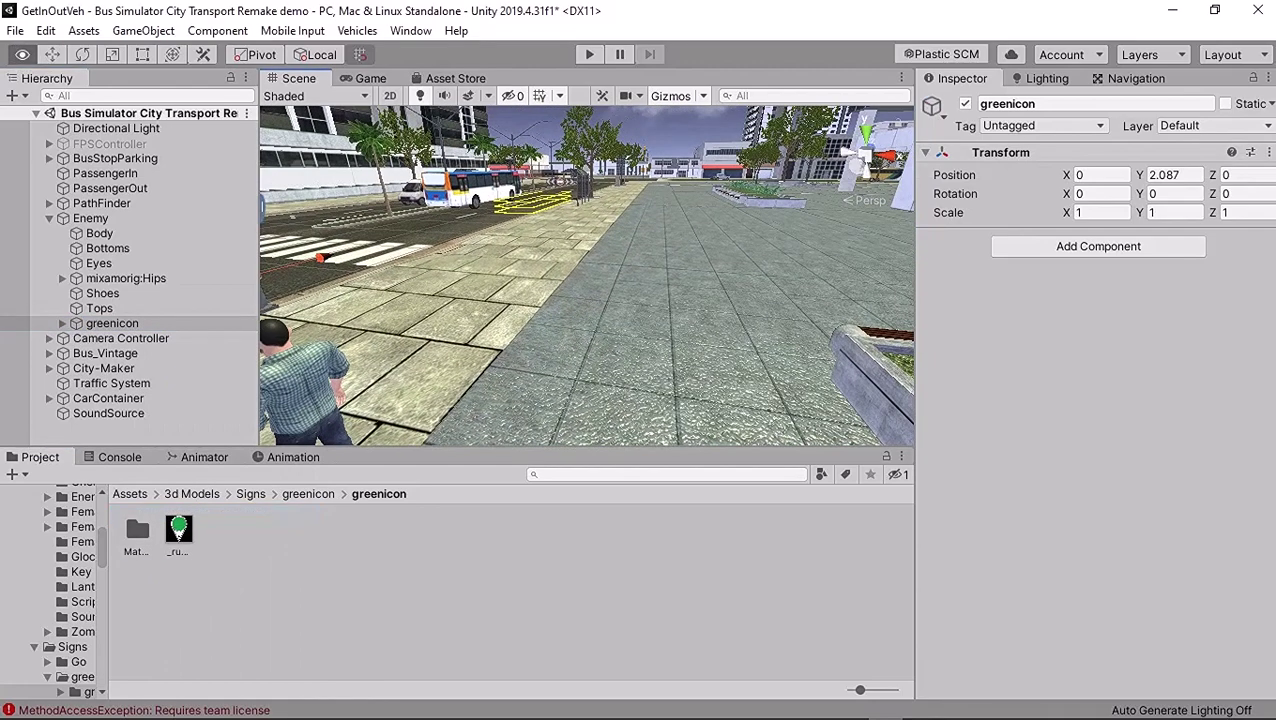
{"action": "middle_click_drag", "start_coordinate": [480, 290], "coordinate": [760, 283]}
{"action": "right_click_drag", "start_coordinate": [560, 280], "coordinate": [860, 280]}
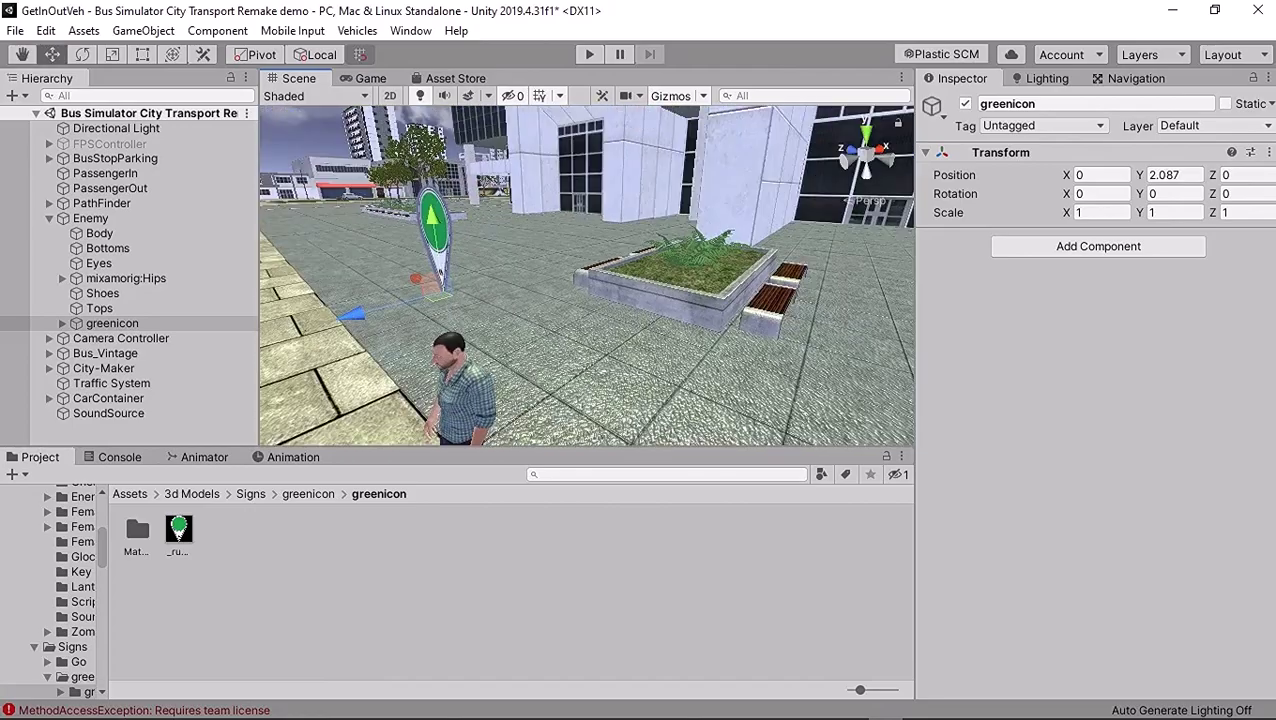
{"action": "scroll", "coordinate": [588, 275], "scroll_direction": "down", "scroll_amount": 3}
{"action": "middle_click_drag", "start_coordinate": [500, 265], "coordinate": [574, 283]}
{"action": "right_click_drag", "start_coordinate": [560, 280], "coordinate": [725, 280]}
{"action": "middle_click_drag", "start_coordinate": [588, 280], "coordinate": [610, 282]}
{"action": "middle_click_drag", "start_coordinate": [510, 280], "coordinate": [590, 280]}
{"action": "scroll", "coordinate": [588, 280], "scroll_direction": "up", "scroll_amount": 3}
{"action": "scroll", "coordinate": [588, 280], "scroll_direction": "down", "scroll_amount": 3}
{"action": "right_click_drag", "start_coordinate": [590, 280], "coordinate": [425, 283]}
{"action": "middle_click_drag", "start_coordinate": [560, 320], "coordinate": [553, 260]}
{"action": "left_click_drag", "start_coordinate": [617, 182], "coordinate": [617, 135]}
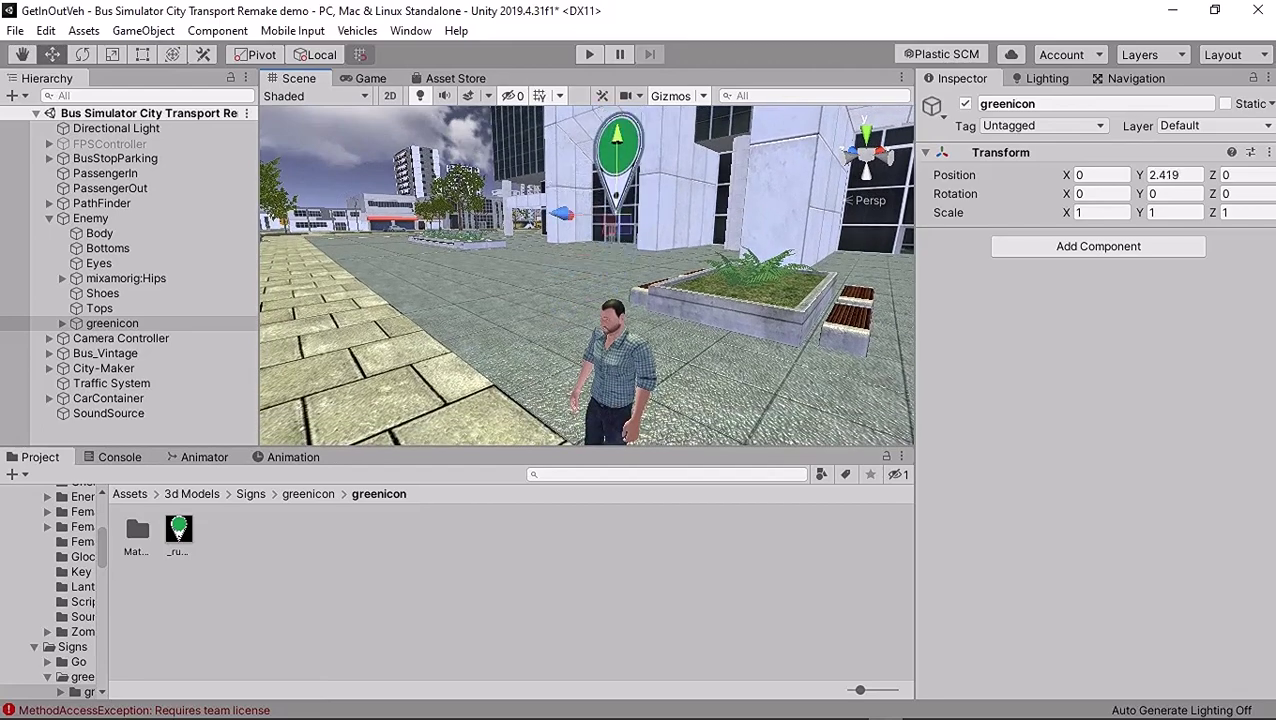
- Lower the greenicon closer to the passenger's head, to a Y position of about 2.05
{"action": "scroll", "coordinate": [608, 232], "scroll_direction": "down", "scroll_amount": 3}
{"action": "right_click_drag", "start_coordinate": [430, 365], "coordinate": [500, 390]}
{"action": "middle_click_drag", "start_coordinate": [480, 395], "coordinate": [571, 416]}
{"action": "right_click_drag", "start_coordinate": [571, 400], "coordinate": [350, 400]}
{"action": "scroll", "coordinate": [587, 275], "scroll_direction": "down", "scroll_amount": 4}
{"action": "scroll", "coordinate": [587, 275], "scroll_direction": "down", "scroll_amount": 3}
{"action": "middle_click_drag", "start_coordinate": [587, 300], "coordinate": [615, 280]}
{"action": "scroll", "coordinate": [587, 265], "scroll_direction": "up", "scroll_amount": 4}
{"action": "right_click_drag", "start_coordinate": [600, 285], "coordinate": [705, 295]}
{"action": "scroll", "coordinate": [640, 290], "scroll_direction": "up", "scroll_amount": 2}
{"action": "scroll", "coordinate": [620, 285], "scroll_direction": "up", "scroll_amount": 3}
{"action": "middle_click_drag", "start_coordinate": [624, 280], "coordinate": [523, 302]}
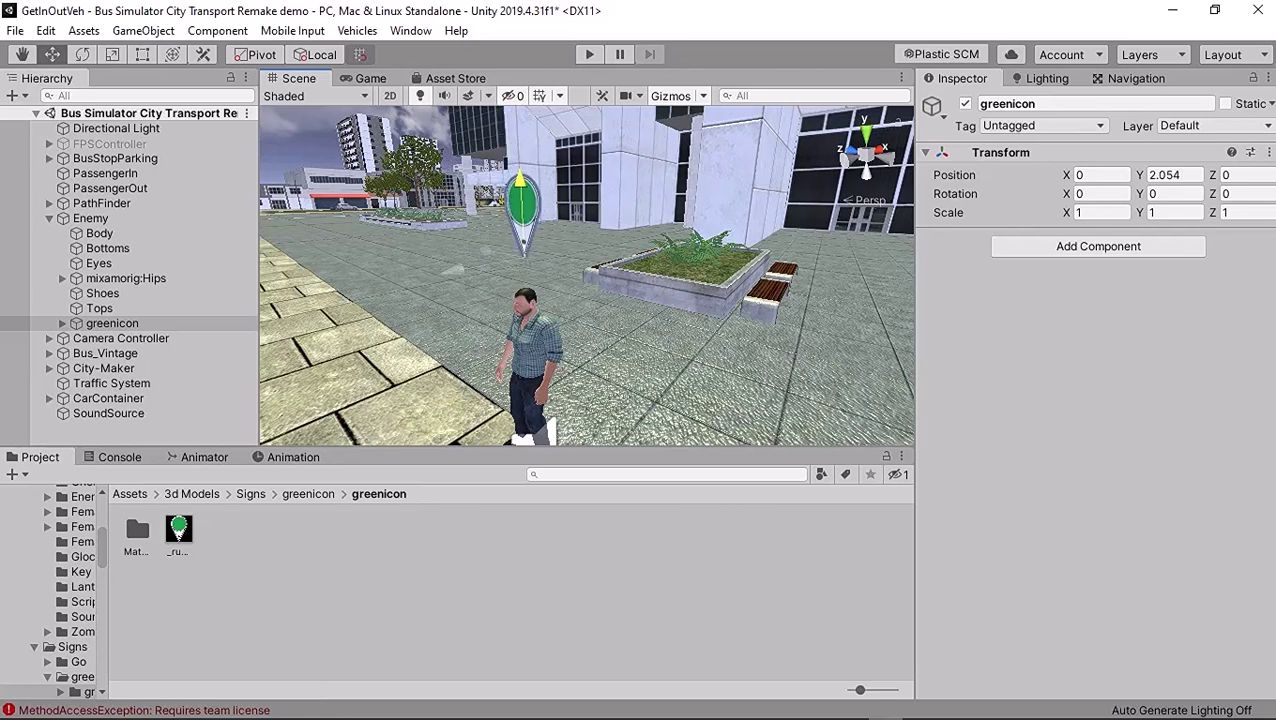
- Raise the greenicon to a Y position of about 2.5 and check it from inside the bus cabin
{"action": "left_click_drag", "start_coordinate": [520, 179], "coordinate": [518, 117]}
{"action": "right_click_drag", "start_coordinate": [518, 117], "coordinate": [648, 122]}
{"action": "middle_click_drag", "start_coordinate": [560, 220], "coordinate": [588, 209]}
{"action": "scroll", "coordinate": [634, 280], "scroll_direction": "down", "scroll_amount": 7}
{"action": "scroll", "coordinate": [588, 220], "scroll_direction": "down", "scroll_amount": 4}
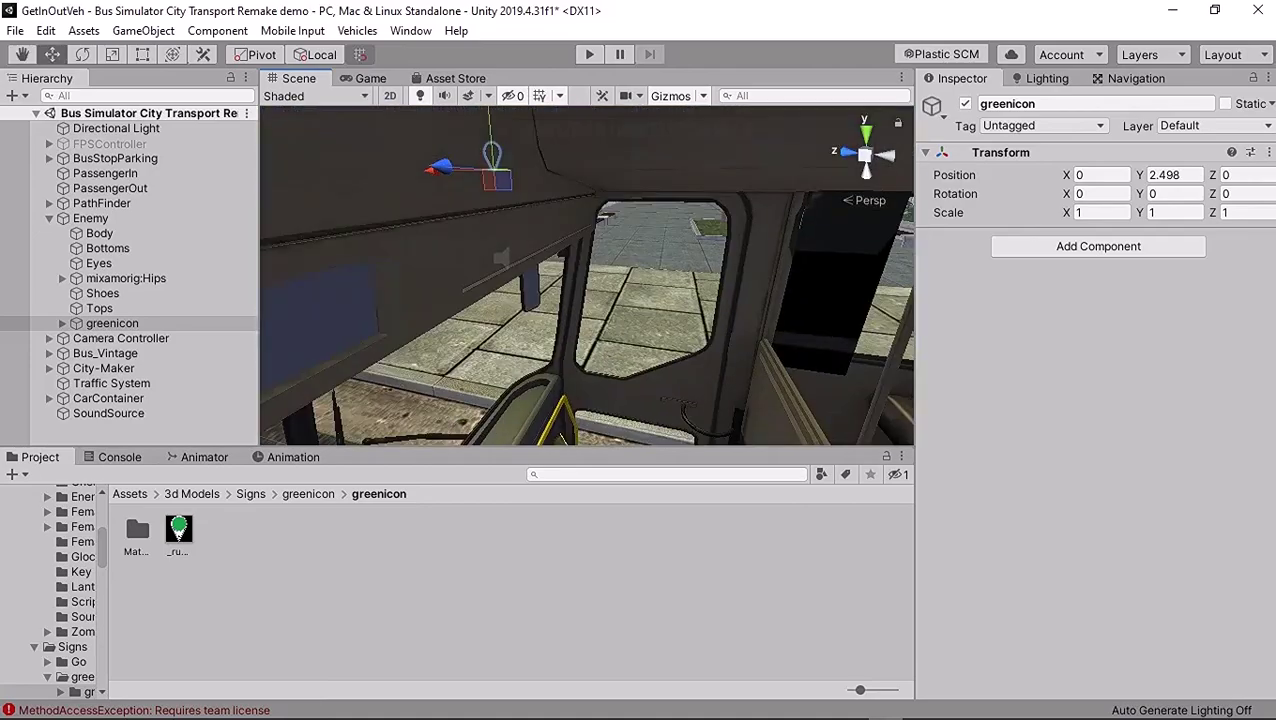
{"action": "right_click_drag", "start_coordinate": [588, 220], "coordinate": [450, 160]}
{"action": "mouse_move", "coordinate": [450, 160]}
{"action": "middle_mouse_down"}
{"action": "mouse_move", "coordinate": [439, 115]}
{"action": "mouse_move", "coordinate": [452, 135]}
{"action": "middle_mouse_up"}
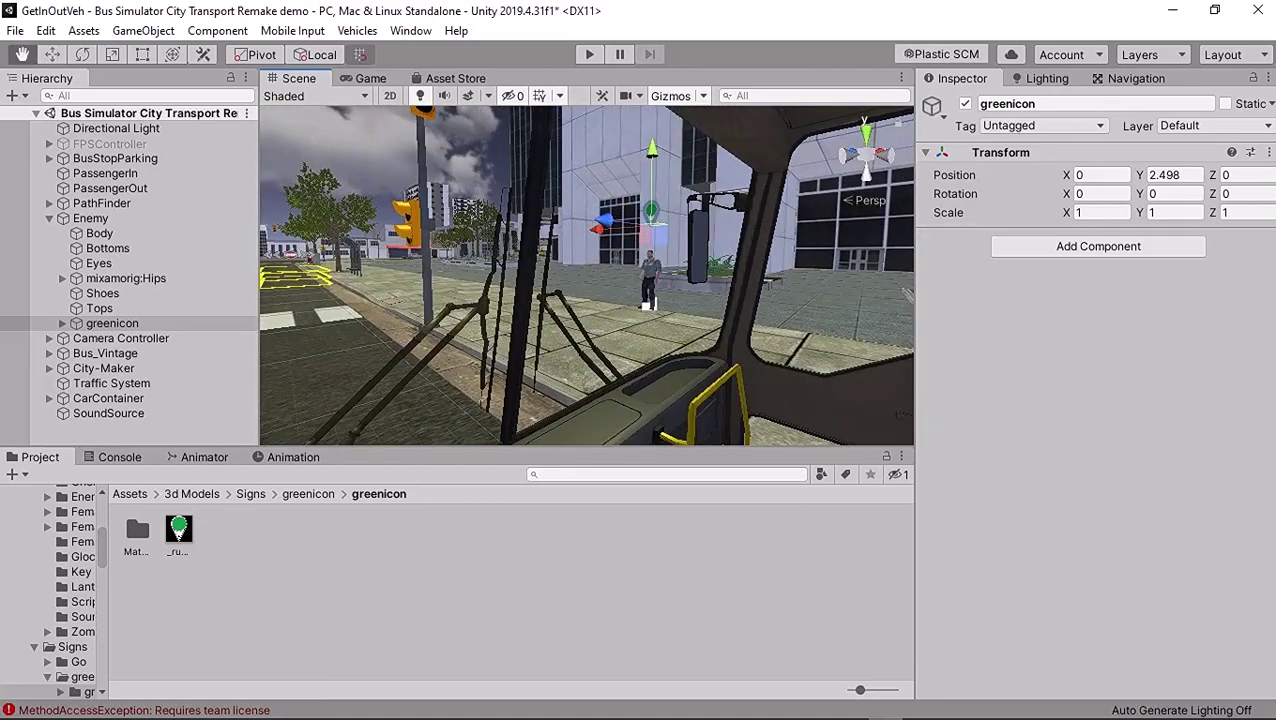
- Lower the greenicon above the passenger's head to a Y position of about 2.14
{"action": "right_click_drag", "start_coordinate": [585, 275], "coordinate": [585, 275]}
{"action": "middle_click_drag", "start_coordinate": [585, 250], "coordinate": [610, 260]}
{"action": "mouse_move", "coordinate": [653, 151]}
{"action": "left_mouse_down"}
{"action": "mouse_move", "coordinate": [652, 193]}
{"action": "mouse_move", "coordinate": [654, 163]}
{"action": "left_mouse_up"}
{"action": "scroll", "coordinate": [640, 220], "scroll_direction": "up", "scroll_amount": 8}
{"action": "middle_click_drag", "start_coordinate": [640, 220], "coordinate": [500, 298]}
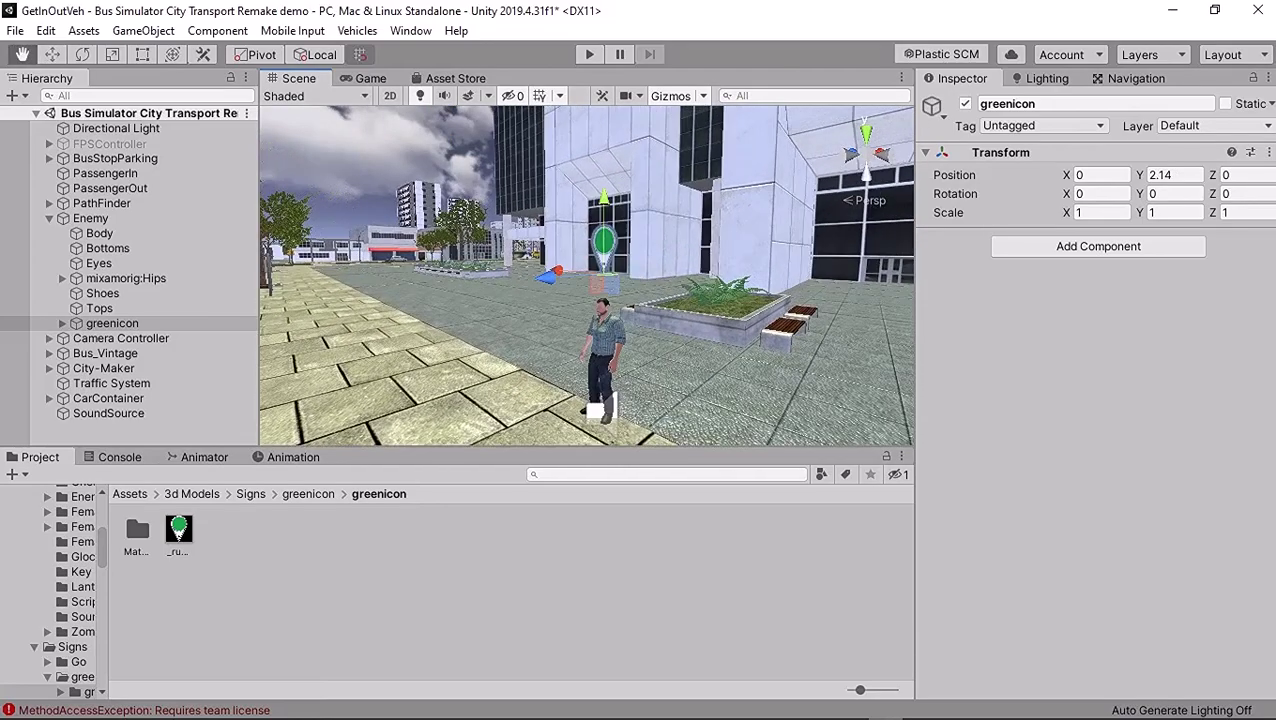
{"action": "scroll", "coordinate": [650, 250], "scroll_direction": "up", "scroll_amount": 7}
{"action": "middle_click_drag", "start_coordinate": [650, 250], "coordinate": [661, 244]}
- Add the Look At Player script to greenicon and assign the greenicon object as its Player
{"action": "left_click", "coordinate": [112, 323]}
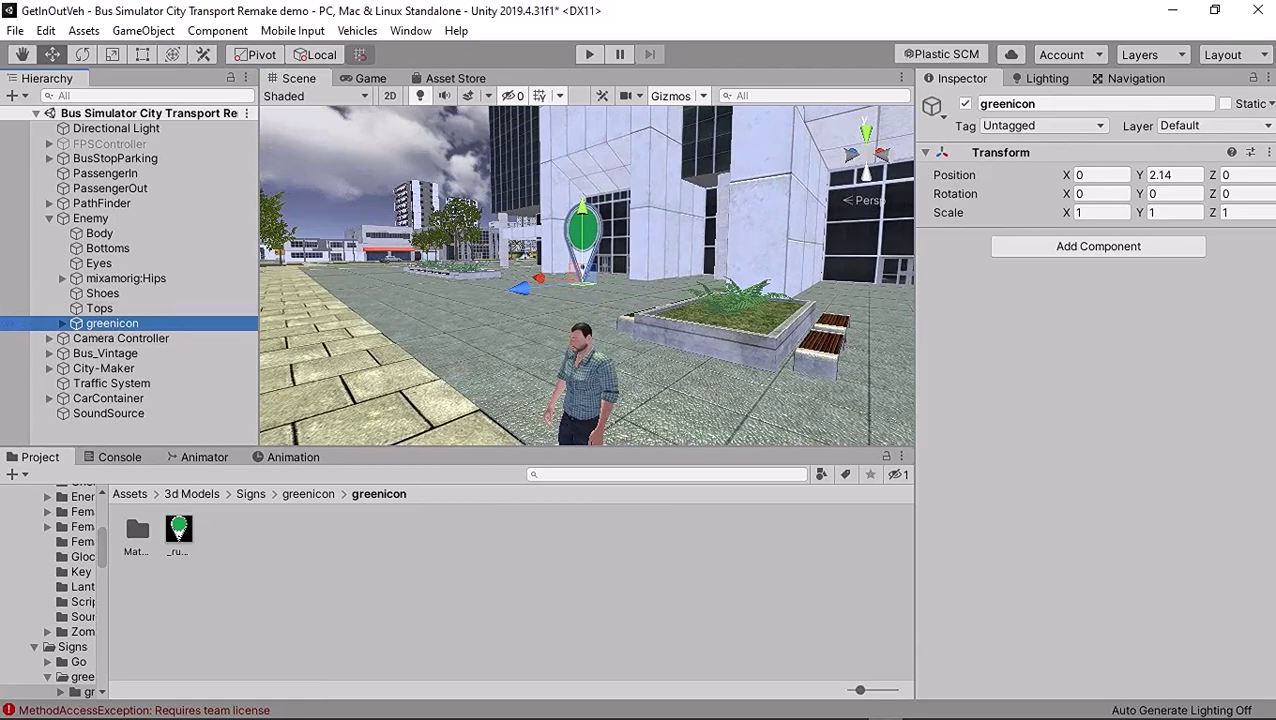
{"action": "left_click", "coordinate": [1098, 246]}
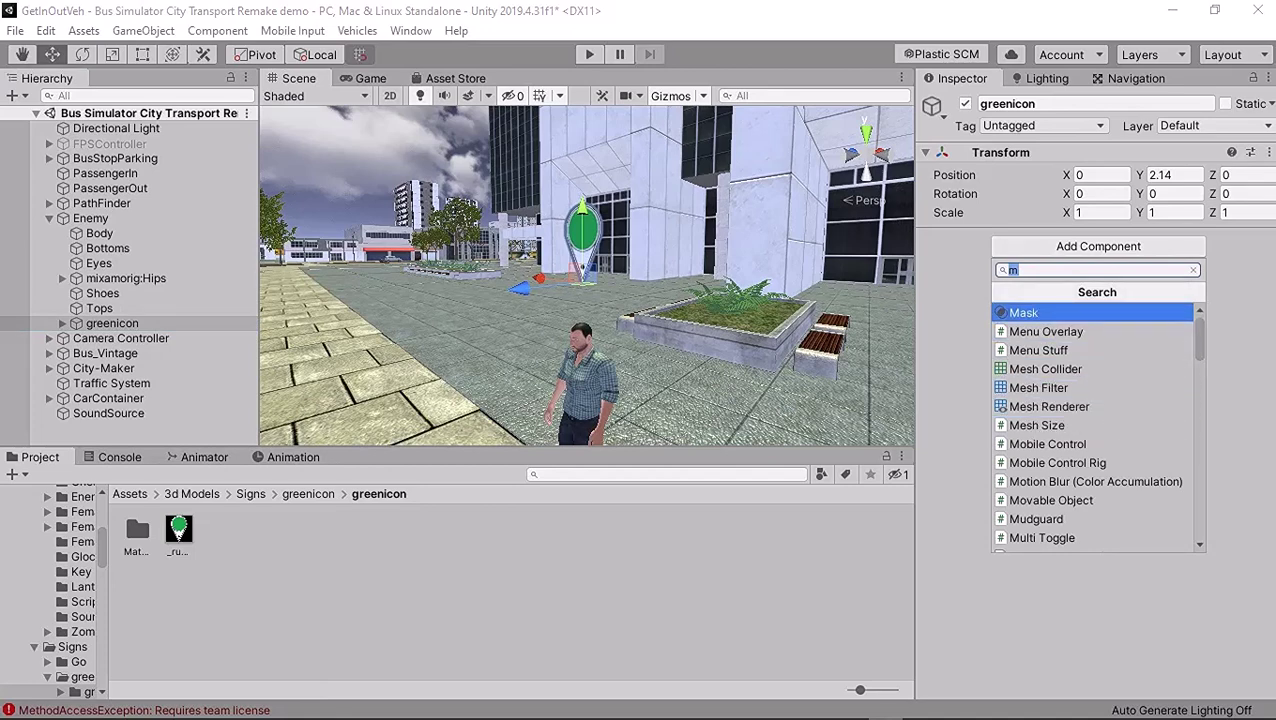
{"action": "type", "text": "l"}
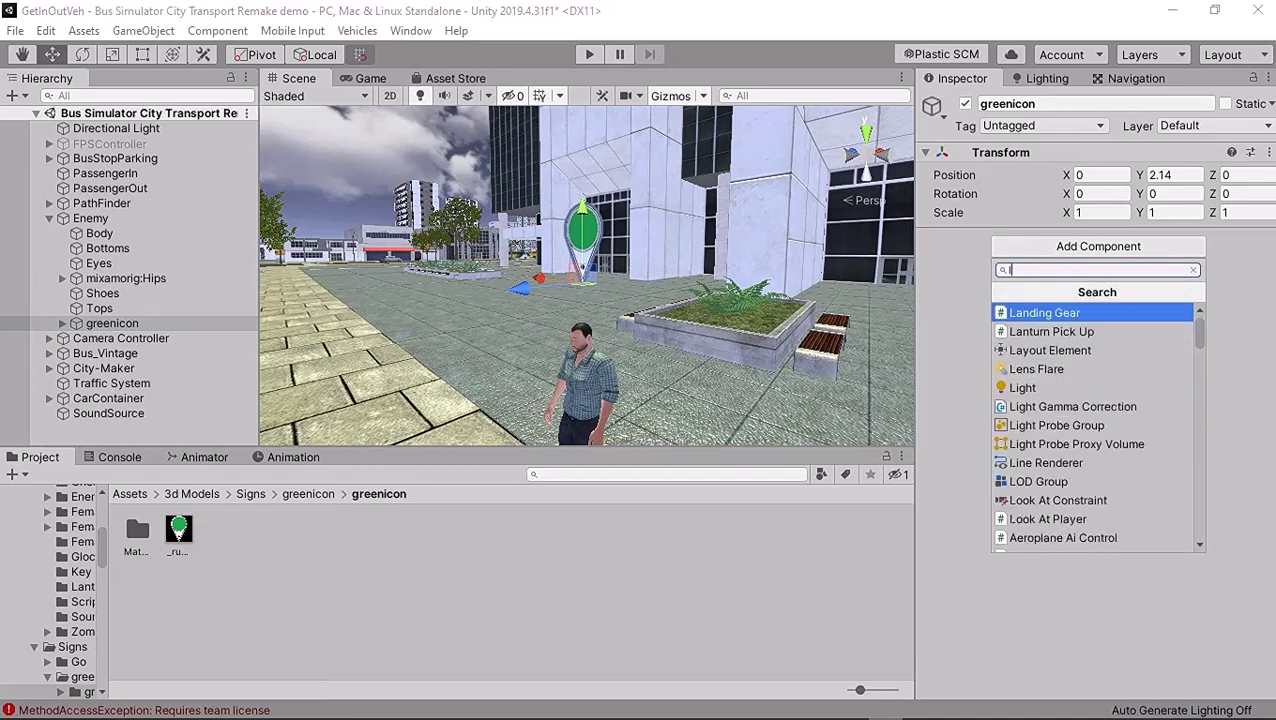
{"action": "left_click", "coordinate": [1048, 519]}
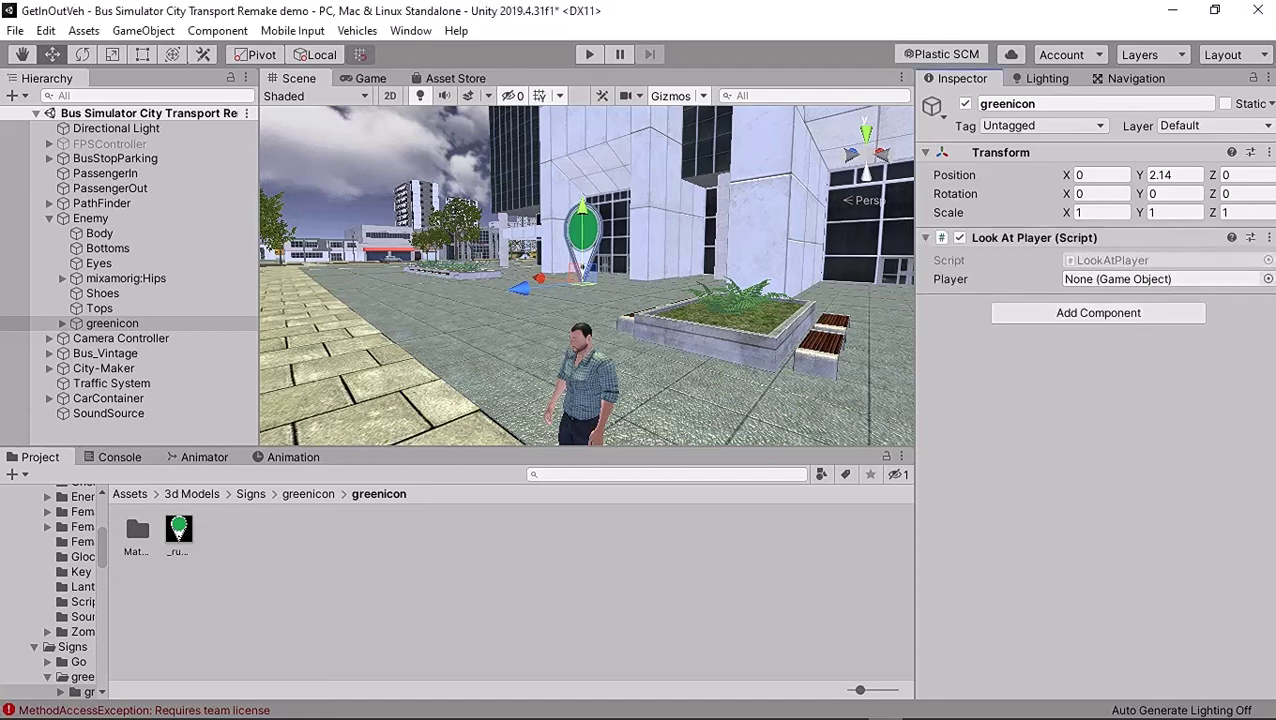
{"action": "left_click_drag", "start_coordinate": [112, 323], "coordinate": [1117, 279]}
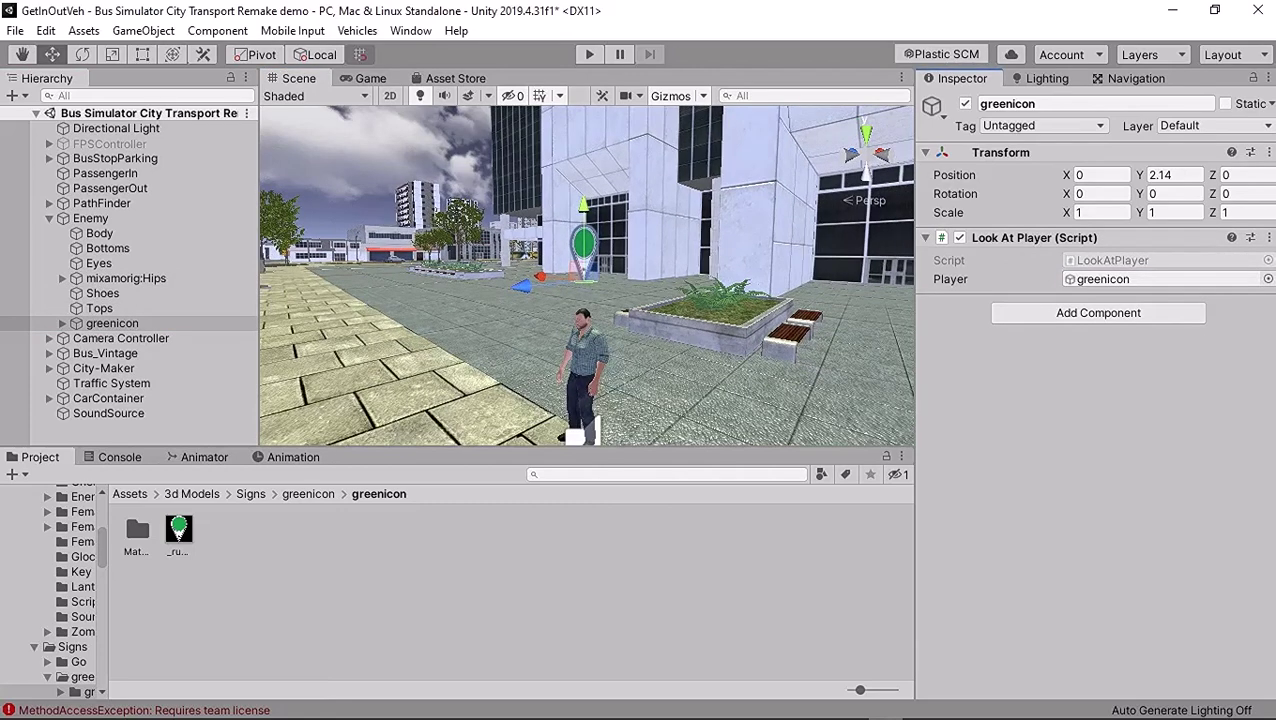
{"action": "right_click_drag", "start_coordinate": [640, 290], "coordinate": [628, 303]}
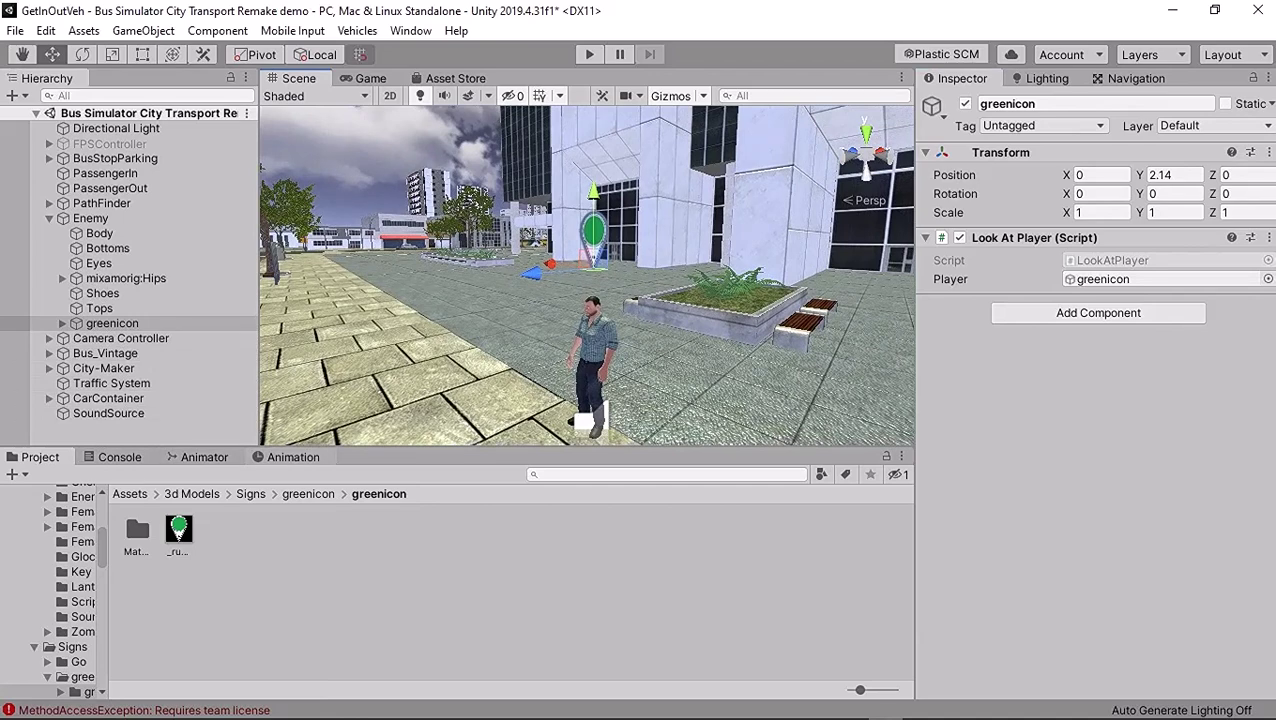
- Bring up the Animation editor and select greenicon's Mesh1 child, framed in the scene
{"action": "left_click", "coordinate": [292, 457]}
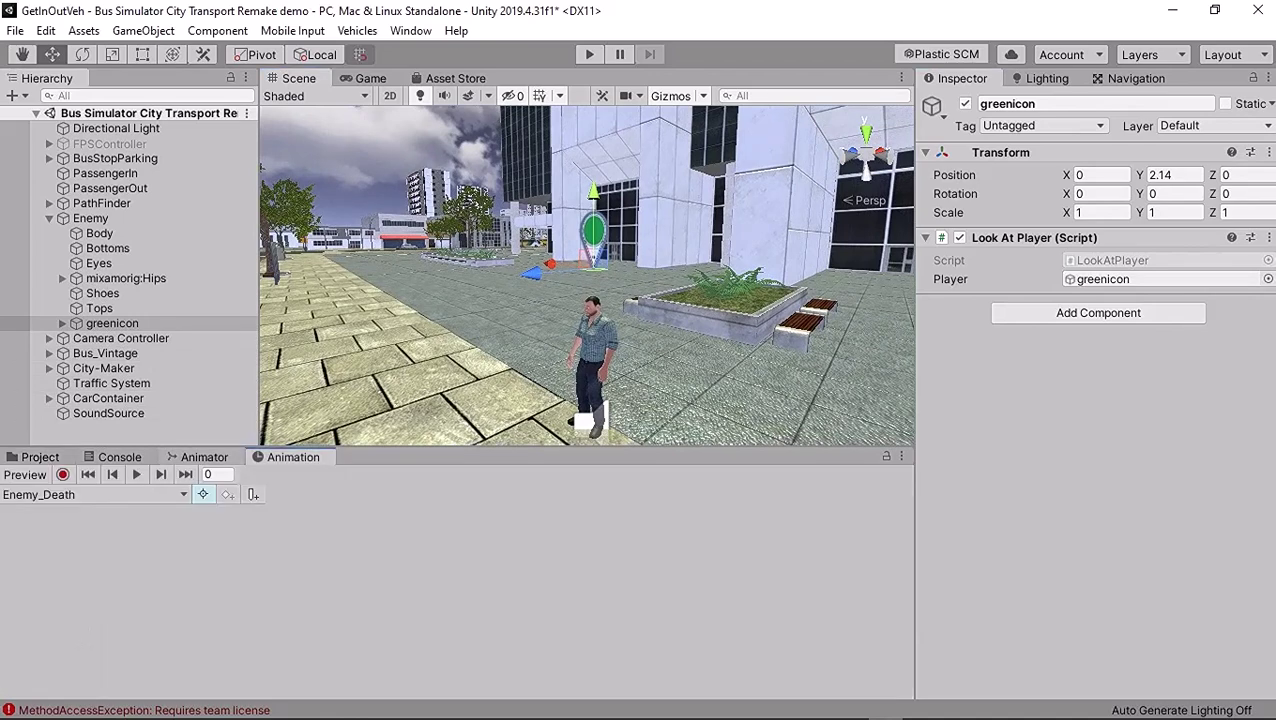
{"action": "left_click", "coordinate": [204, 457]}
{"action": "left_click", "coordinate": [292, 457]}
{"action": "left_click", "coordinate": [112, 323]}
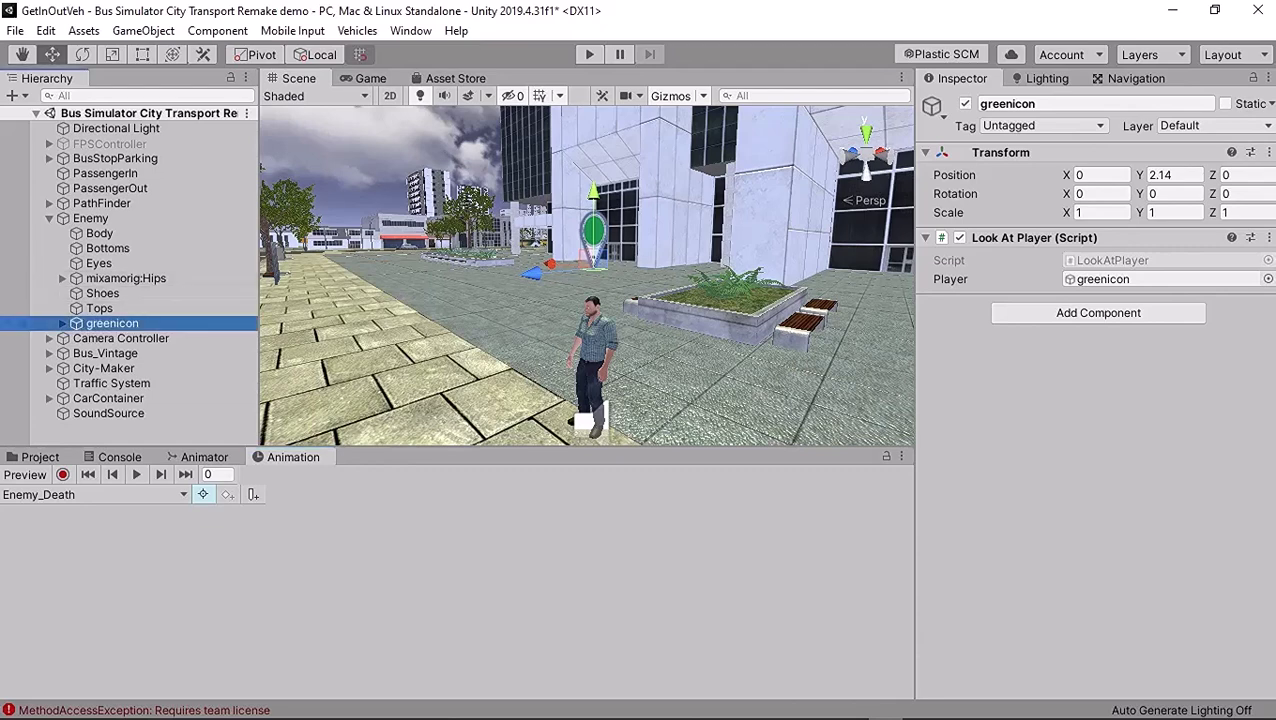
{"action": "left_click", "coordinate": [62, 323]}
{"action": "left_click", "coordinate": [116, 338]}
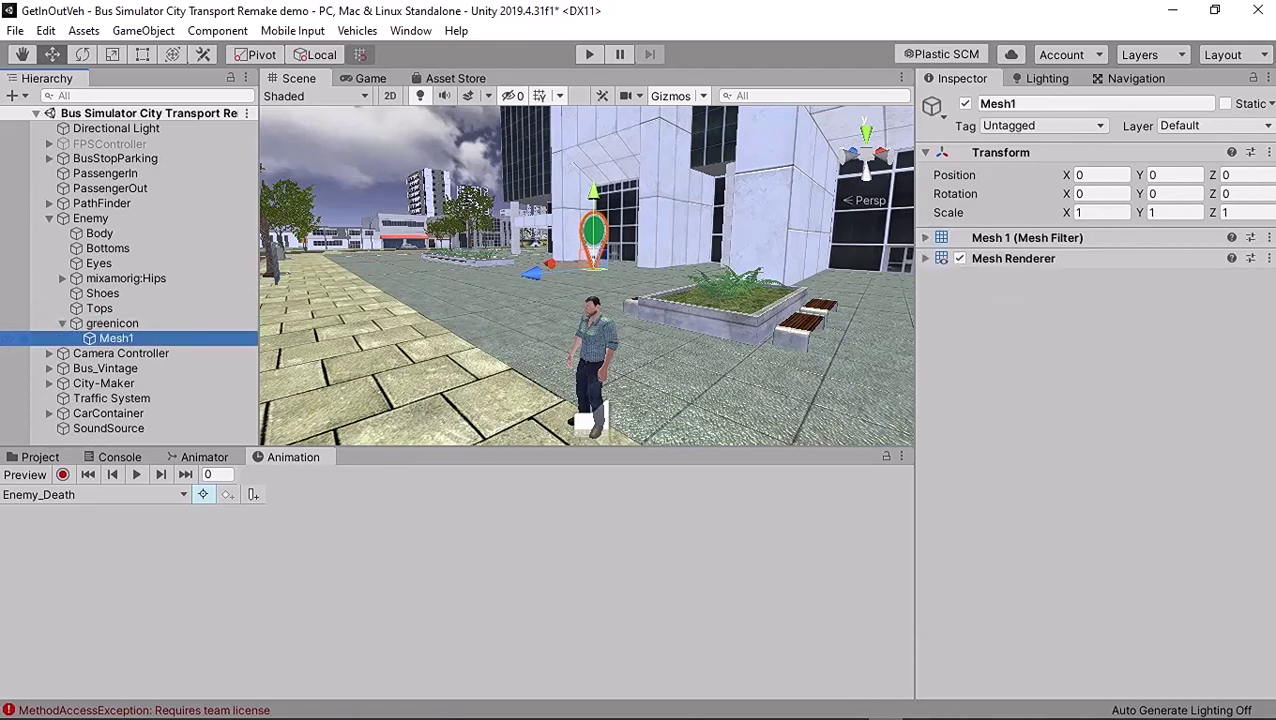
{"action": "key", "text": "f"}
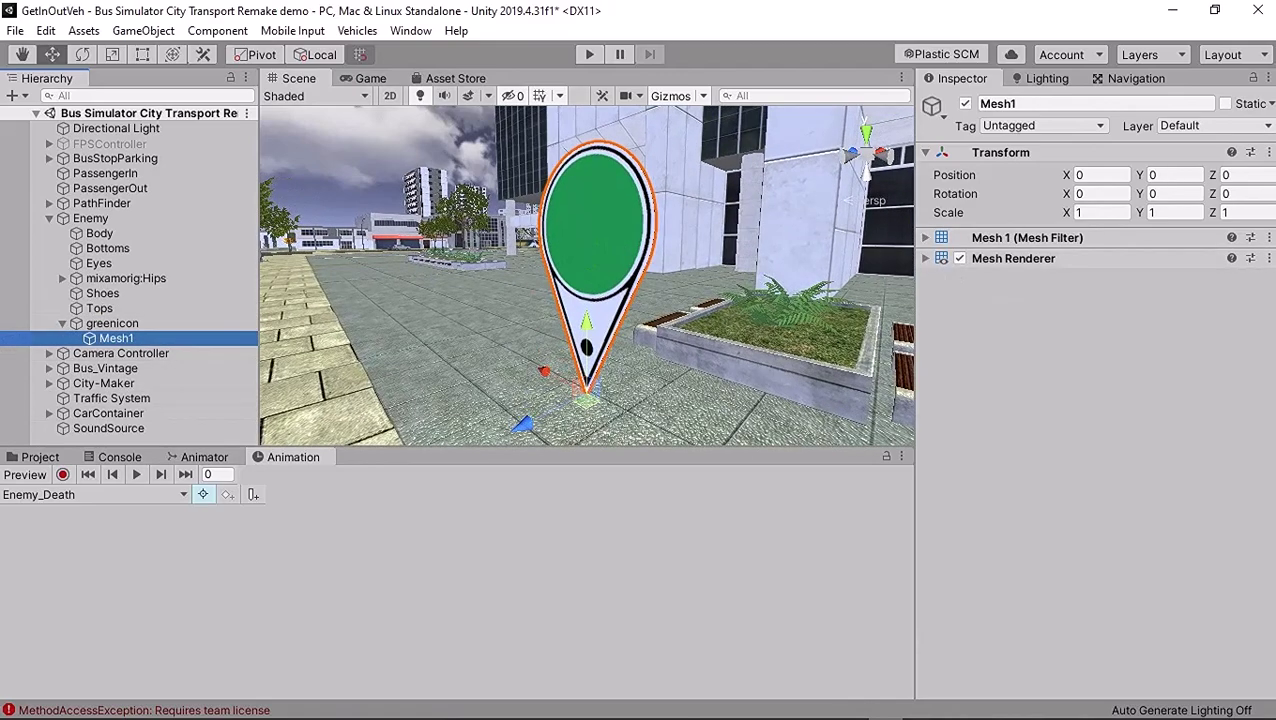
- Try to create a new animation clip for the greenicon object
{"action": "left_click", "coordinate": [293, 457]}
{"action": "left_click", "coordinate": [204, 457]}
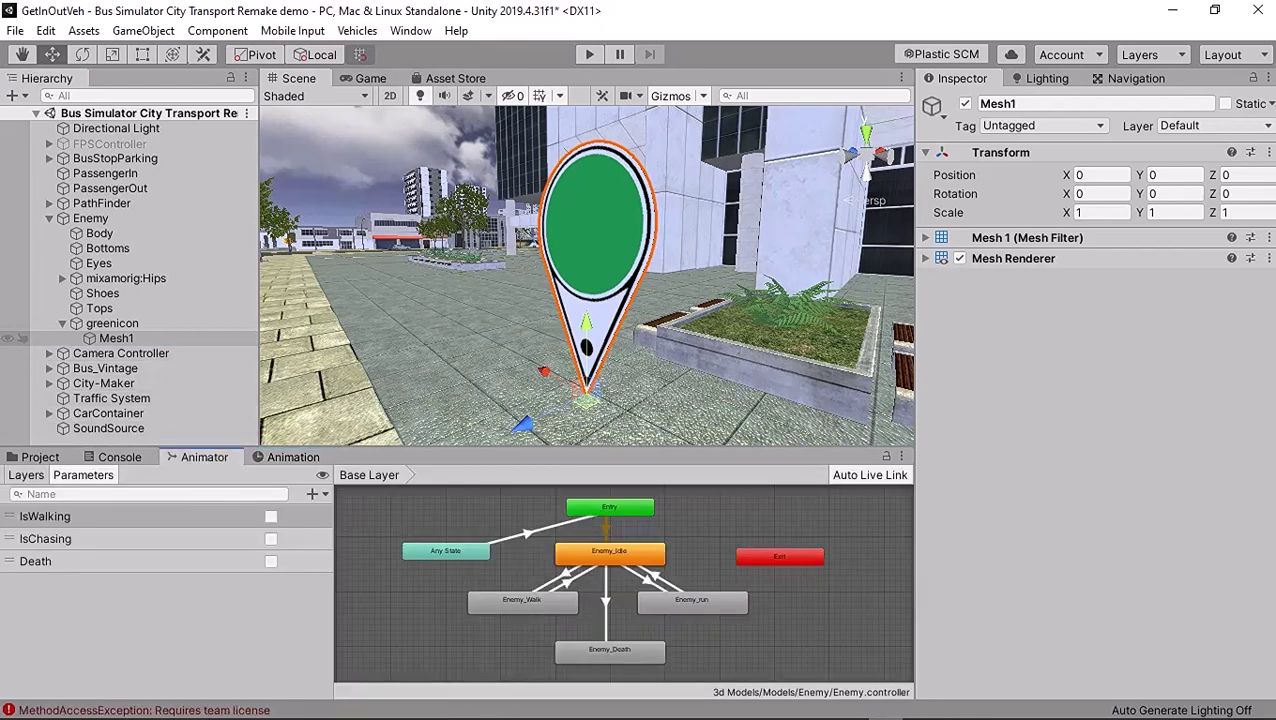
{"action": "left_click", "coordinate": [116, 338]}
{"action": "left_click", "coordinate": [116, 338]}
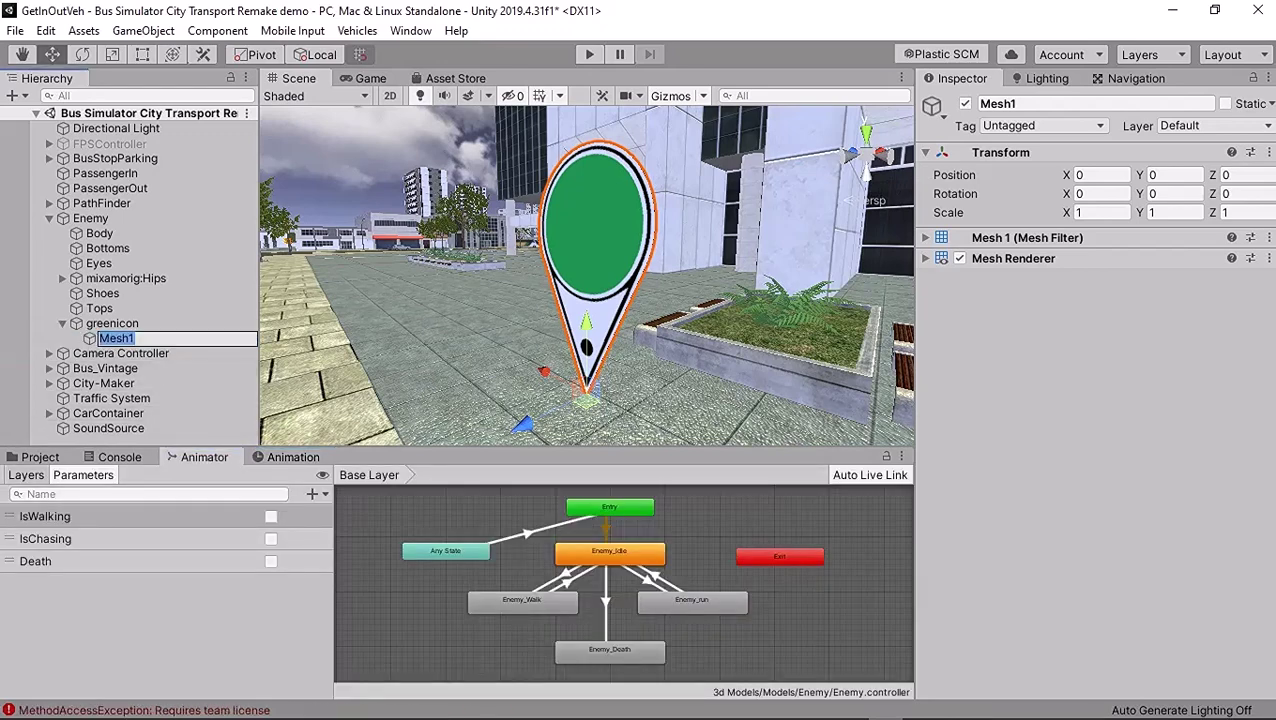
{"action": "left_click", "coordinate": [135, 338]}
{"action": "left_click", "coordinate": [112, 323]}
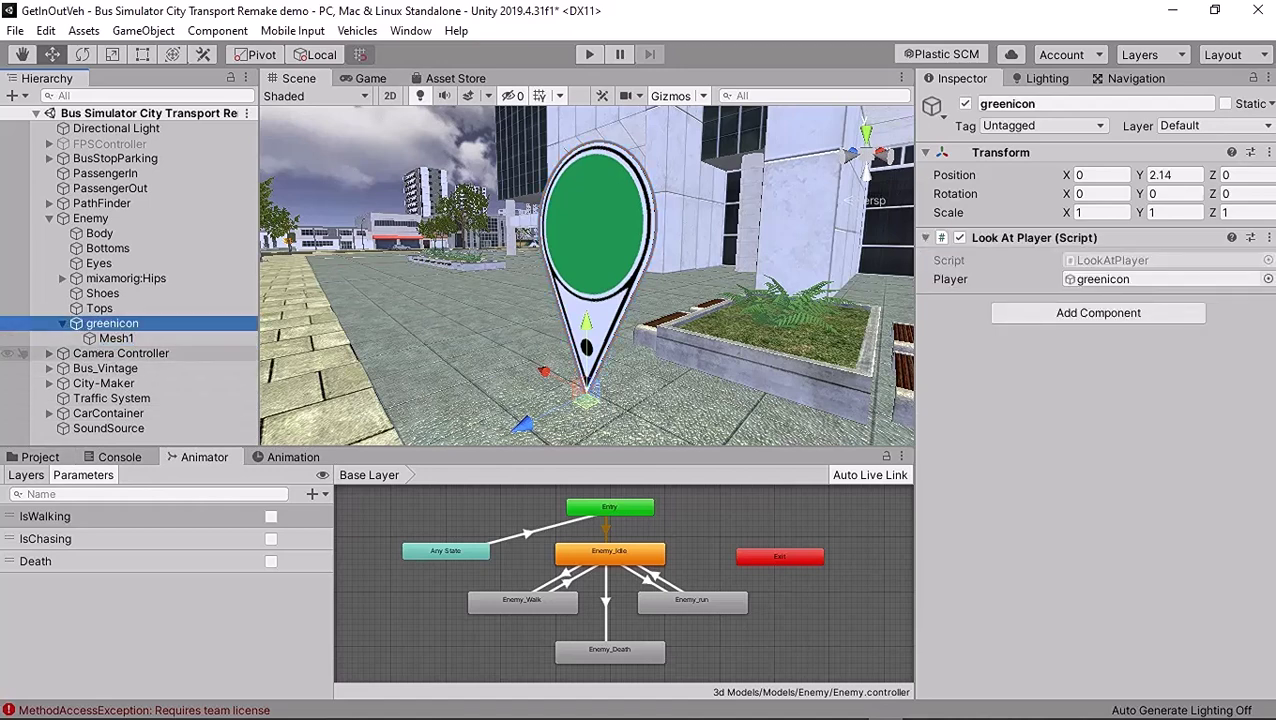
{"action": "left_click", "coordinate": [292, 457]}
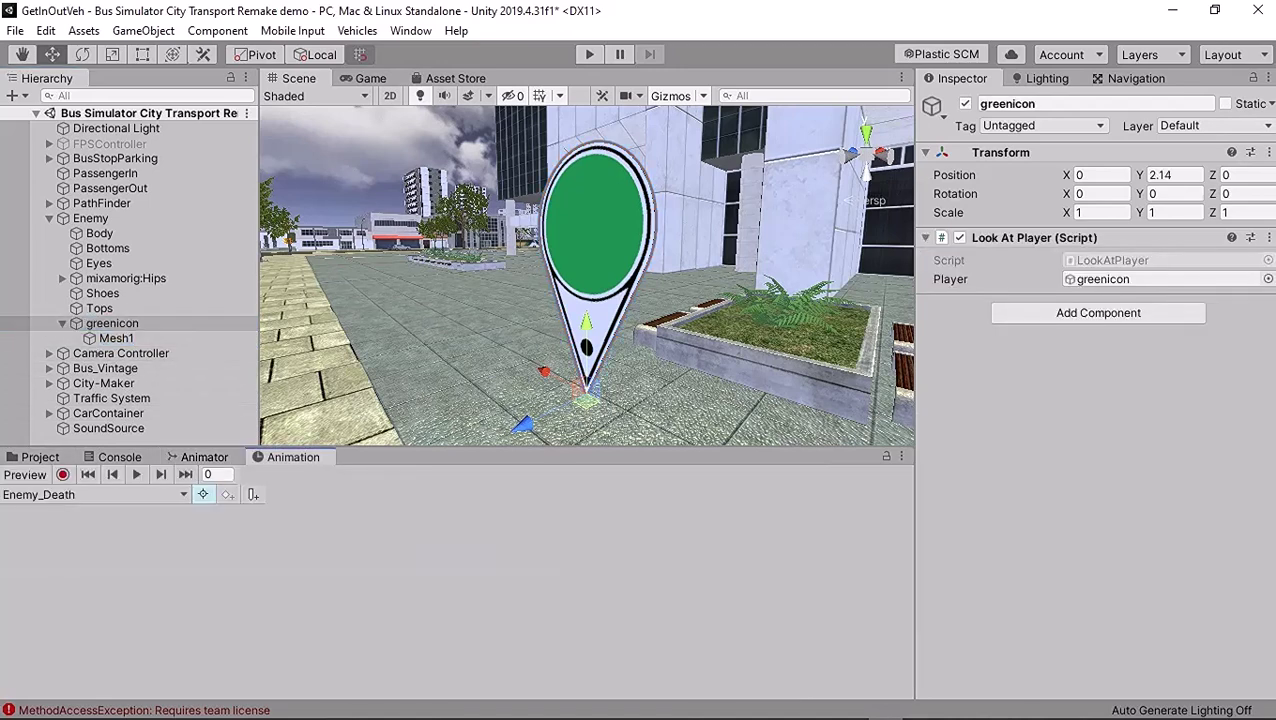
{"action": "left_click", "coordinate": [95, 495]}
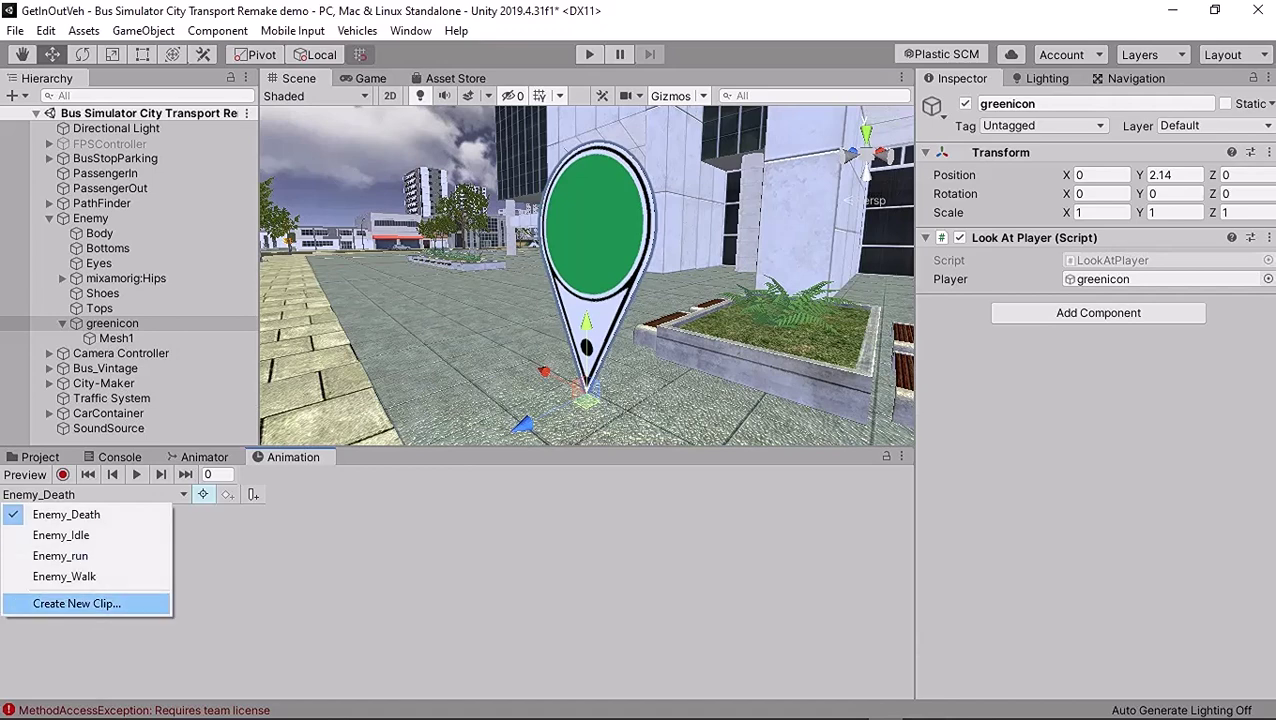
{"action": "left_click", "coordinate": [77, 603]}
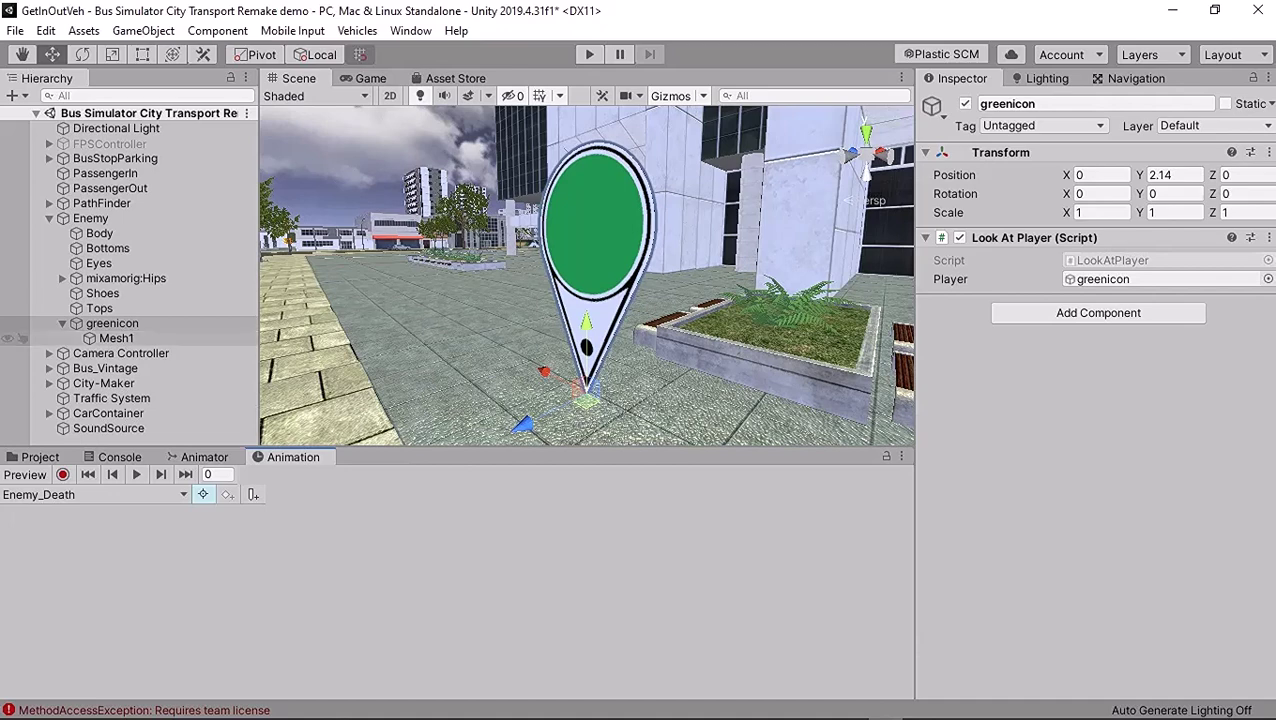
- Select greenicon's Mesh1 child again and close the Animation and Animator editors
{"action": "left_click", "coordinate": [116, 339]}
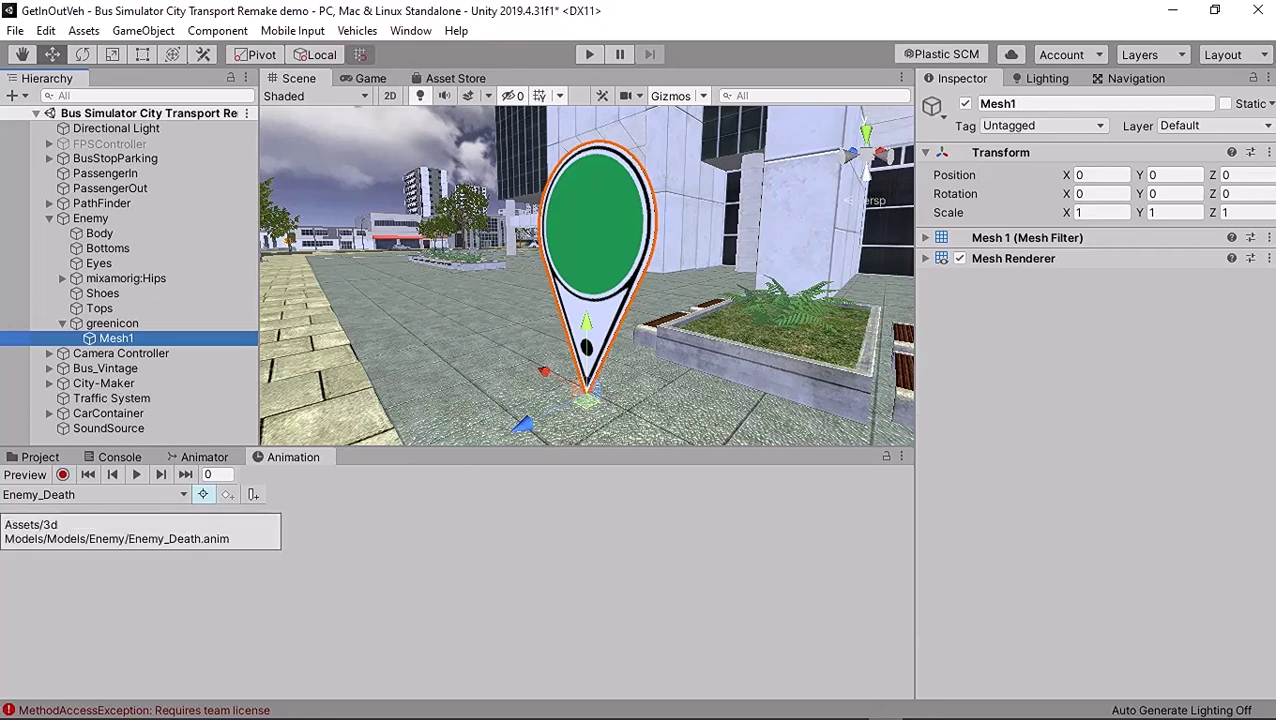
{"action": "left_click", "coordinate": [204, 457]}
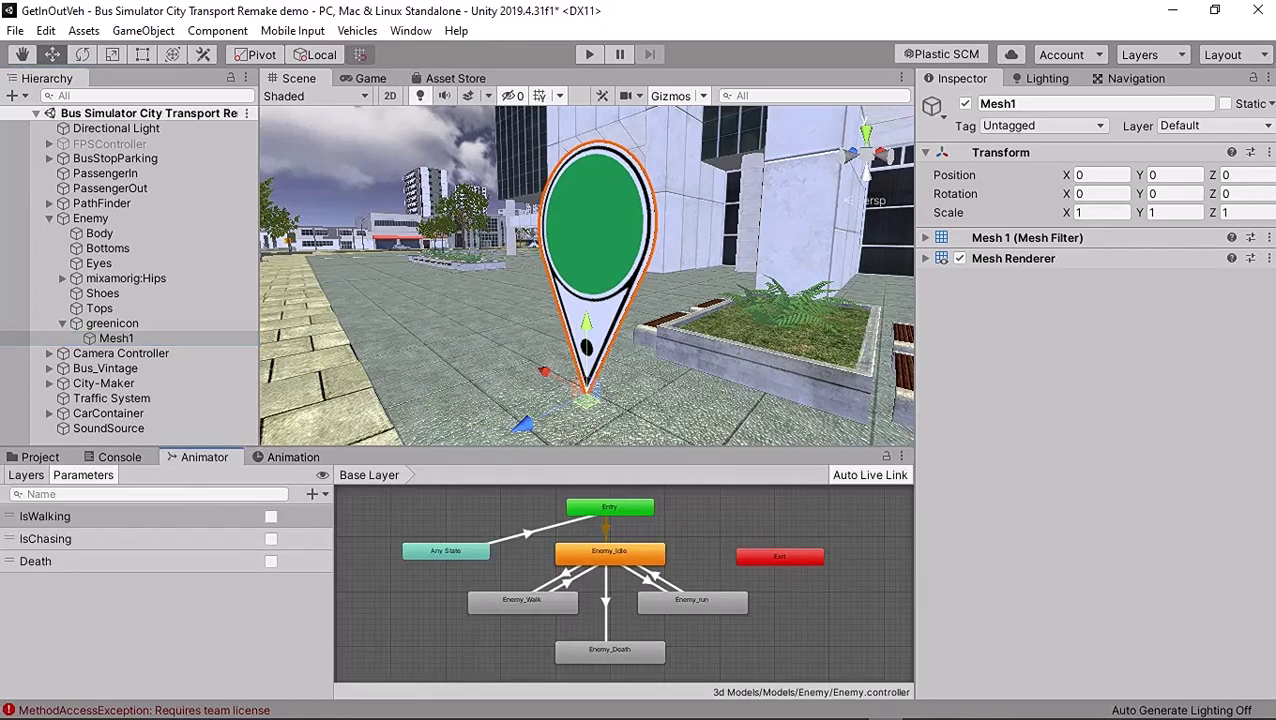
{"action": "left_click", "coordinate": [293, 457]}
{"action": "right_click", "coordinate": [300, 457]}
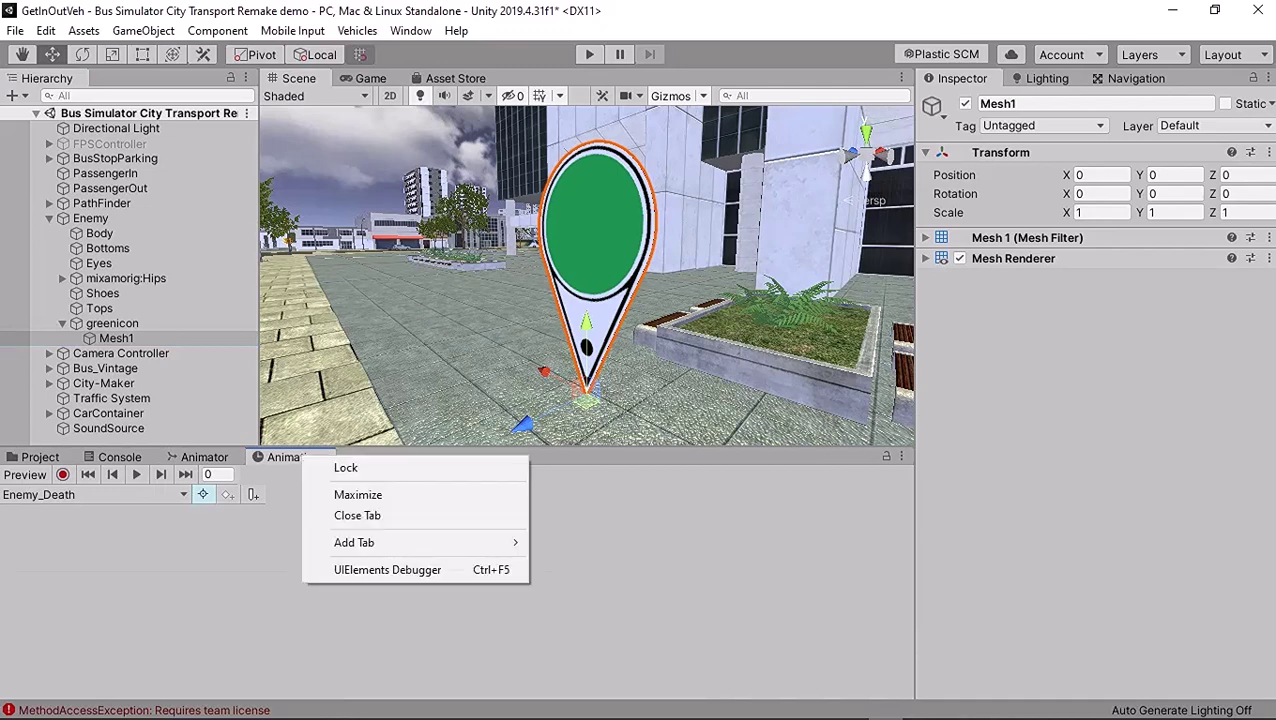
{"action": "left_click", "coordinate": [357, 515]}
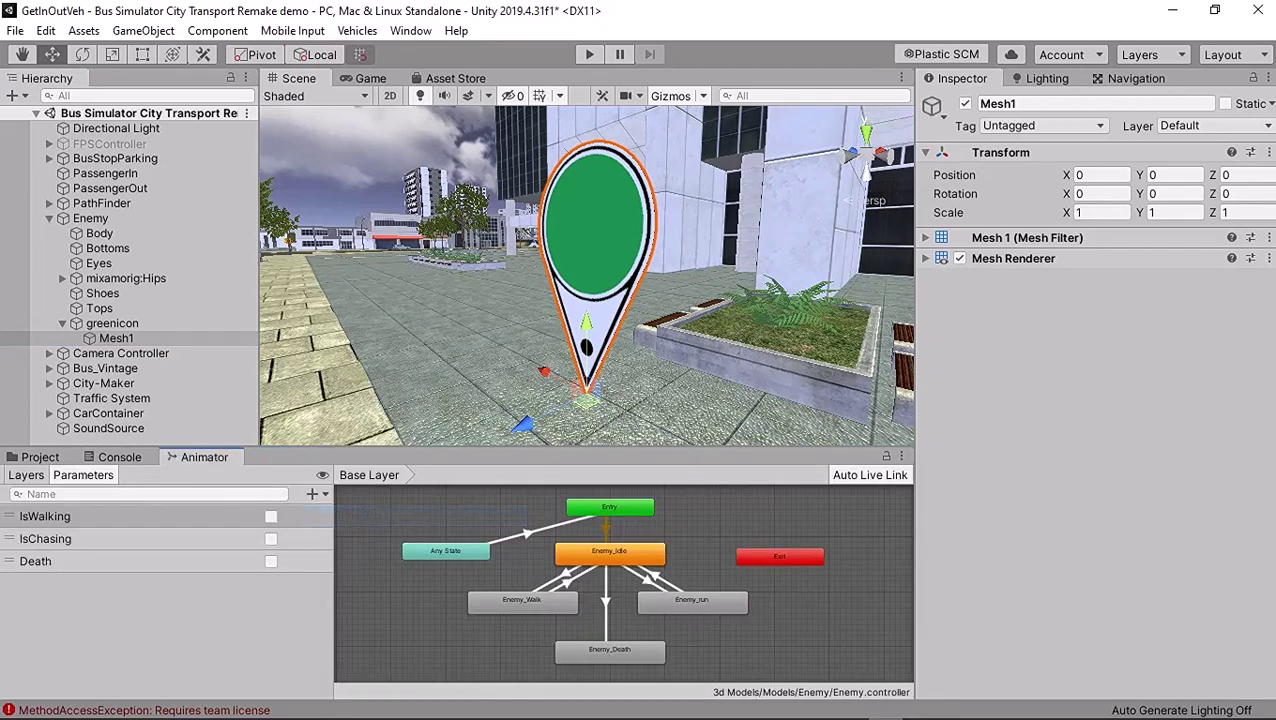
{"action": "right_click", "coordinate": [205, 457]}
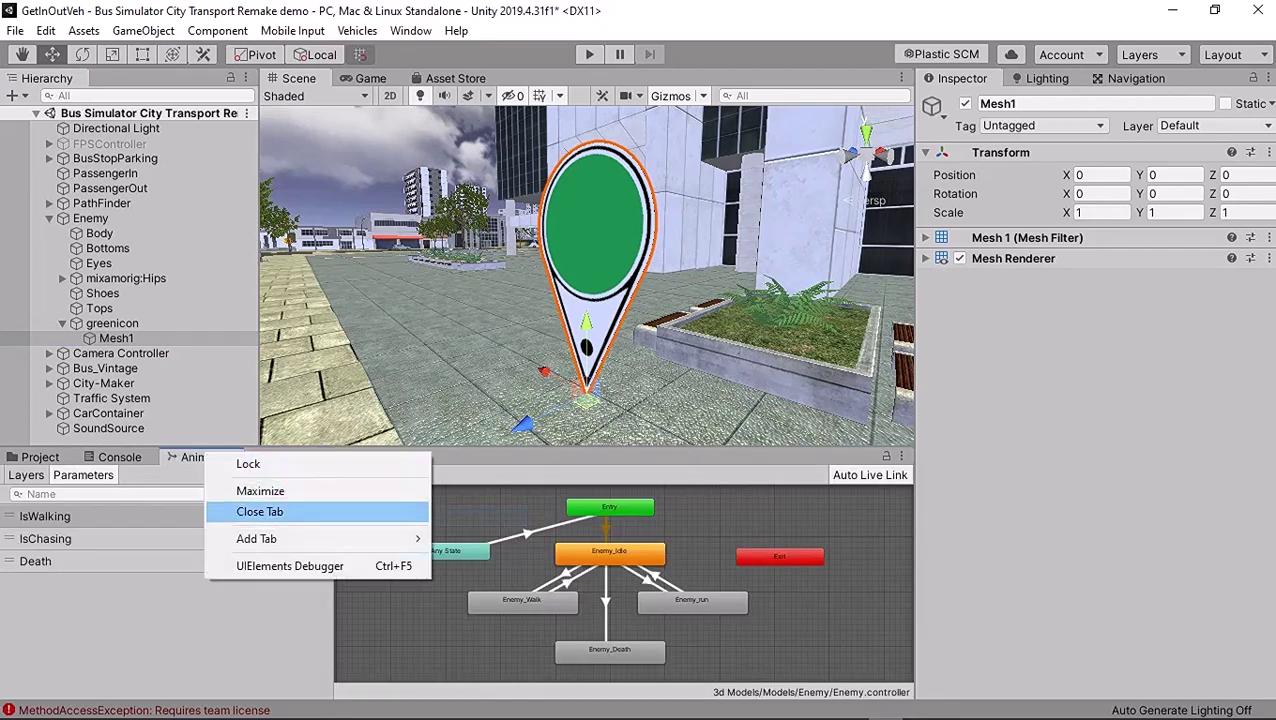
{"action": "left_click", "coordinate": [252, 513]}
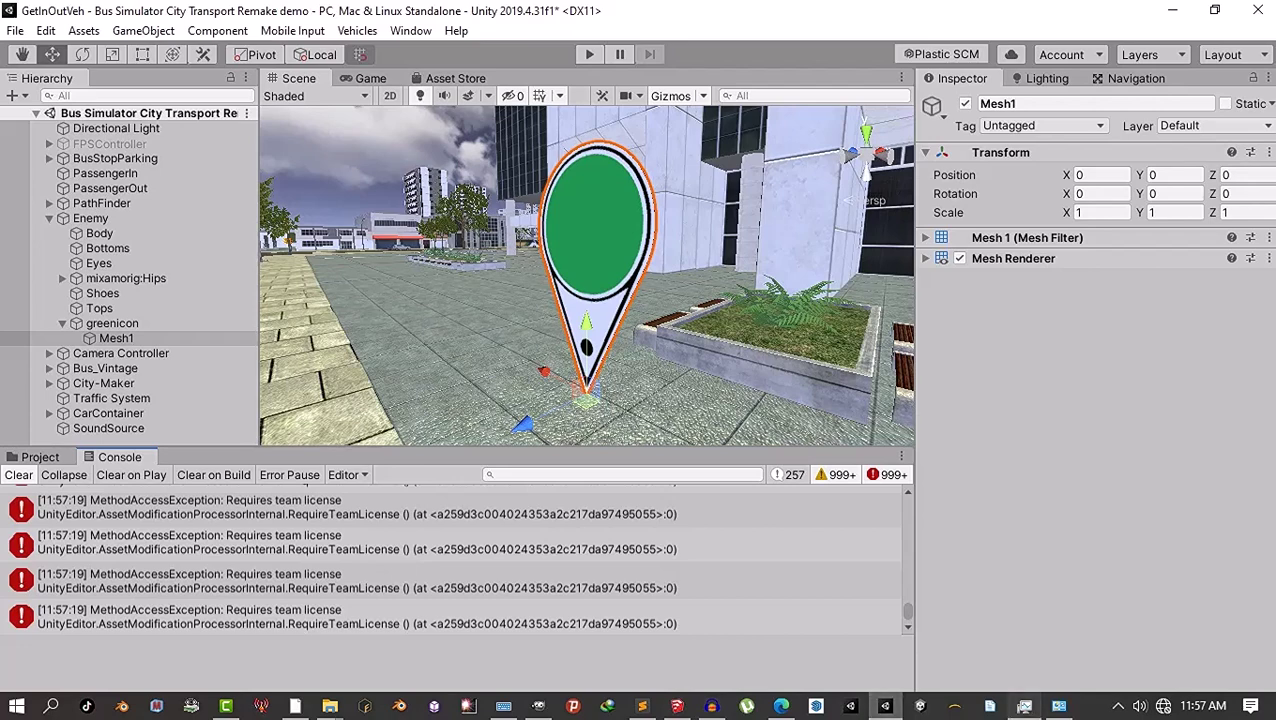
- Switch to Task Manager
{"action": "left_click", "coordinate": [1024, 706]}
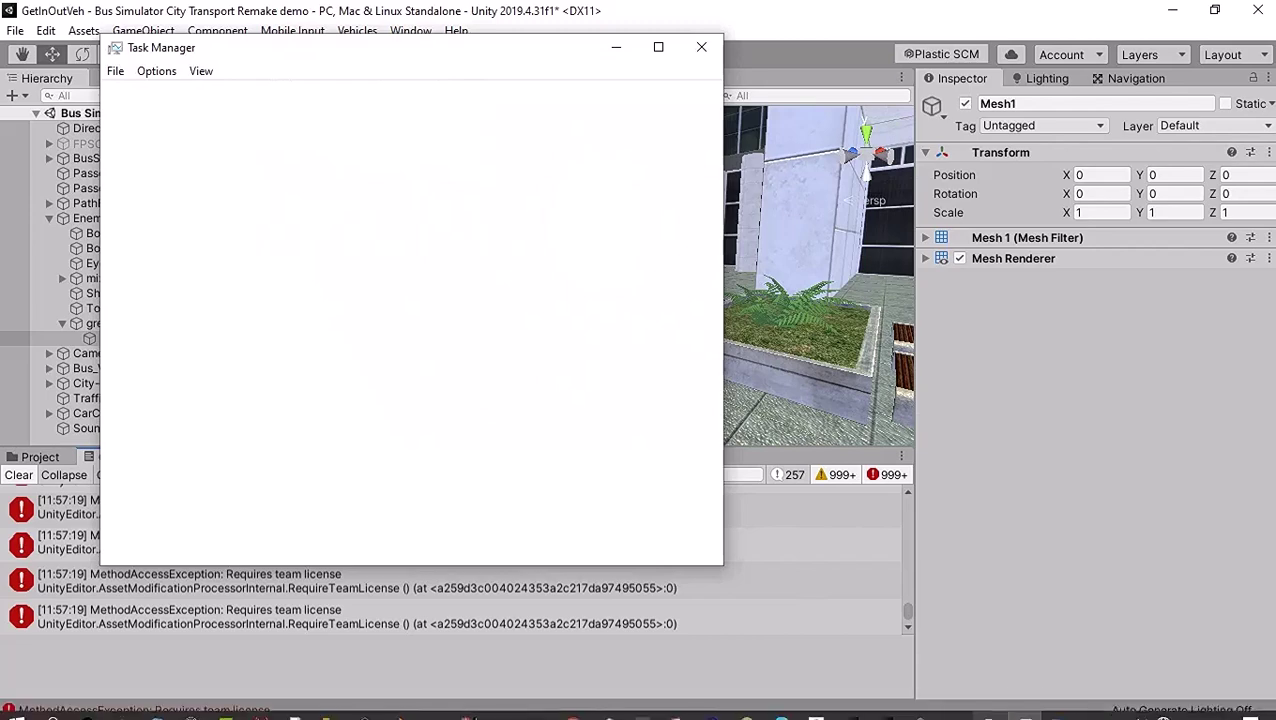